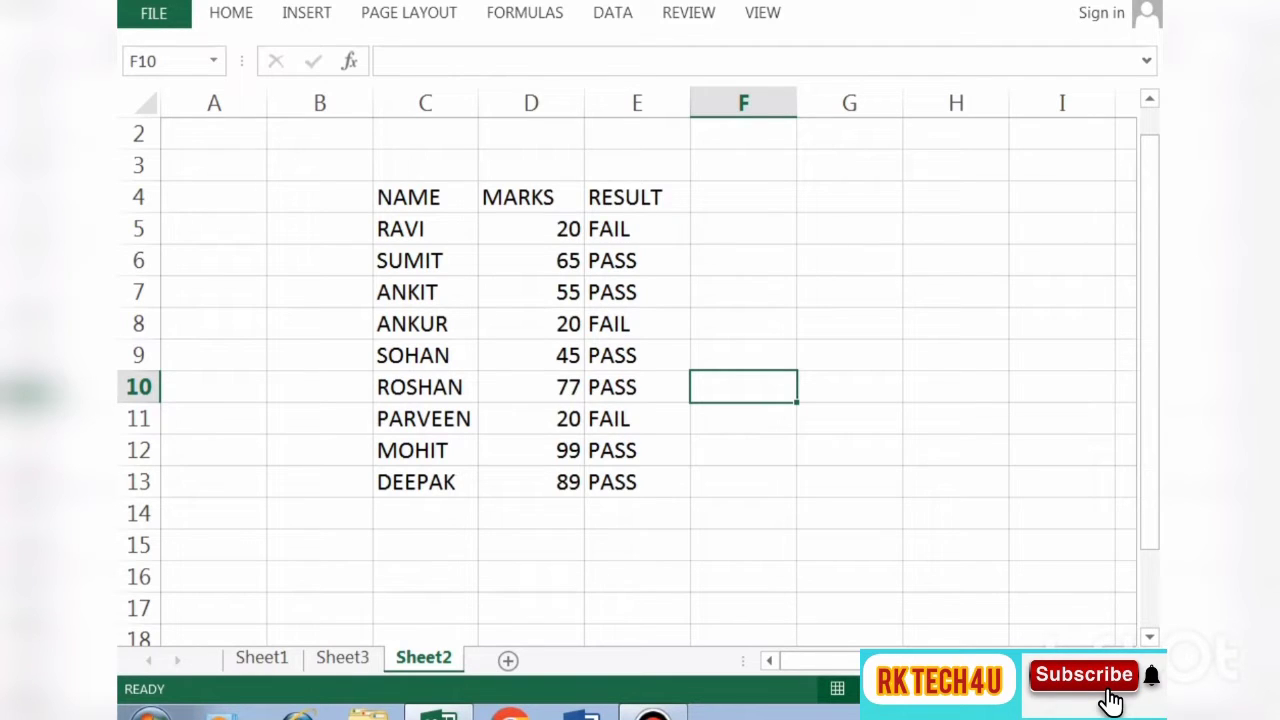
Start a VLOOKUP formula in F7 with "SUMIT" as the lookup value
click(743, 291)
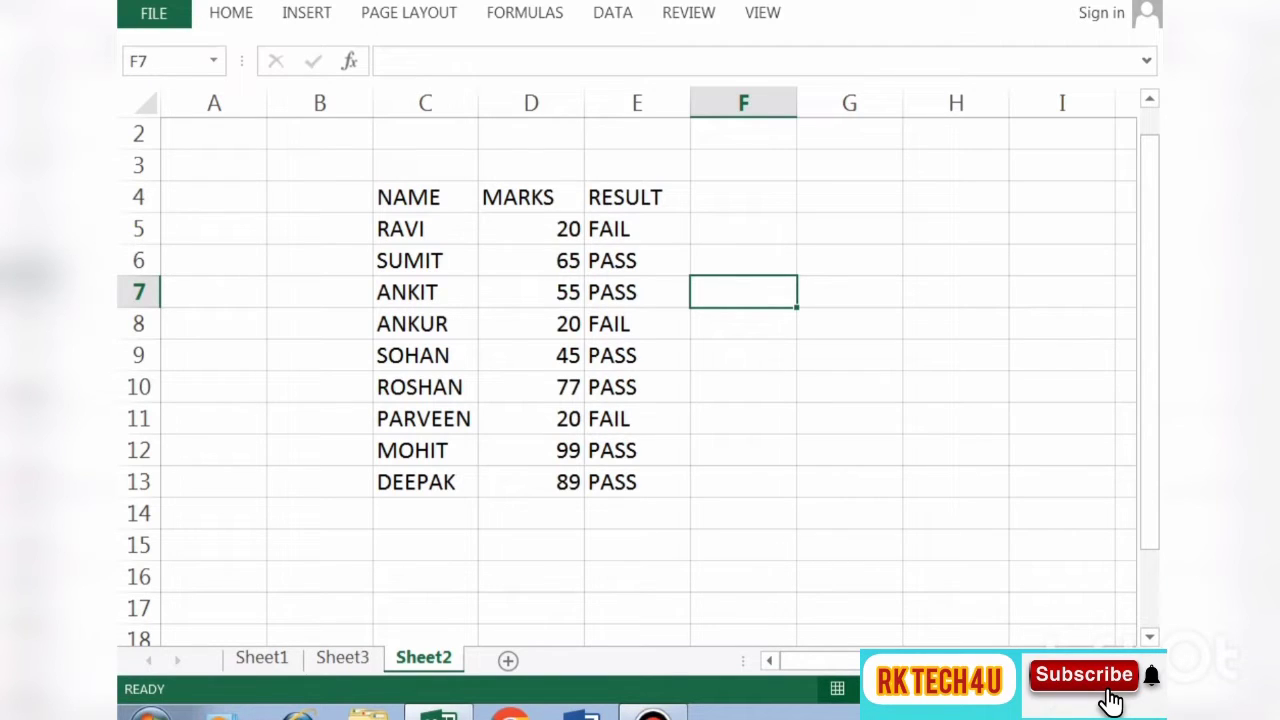
text(=)
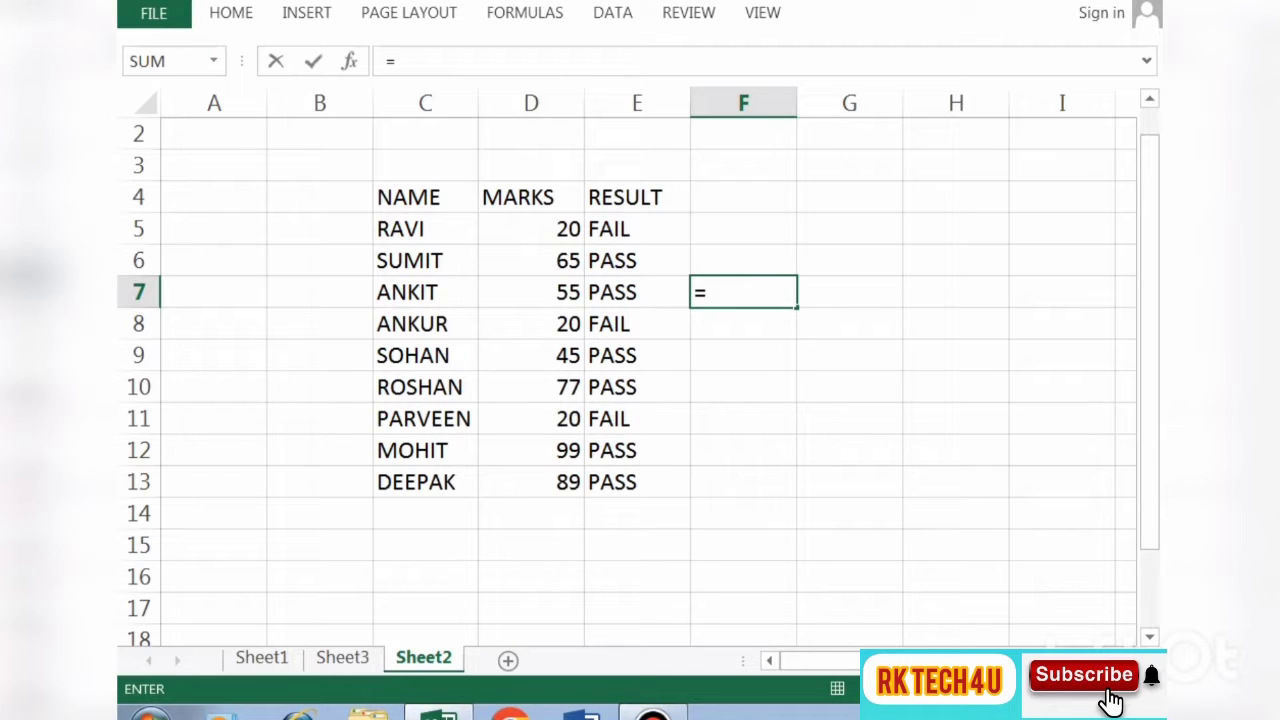
text(V)
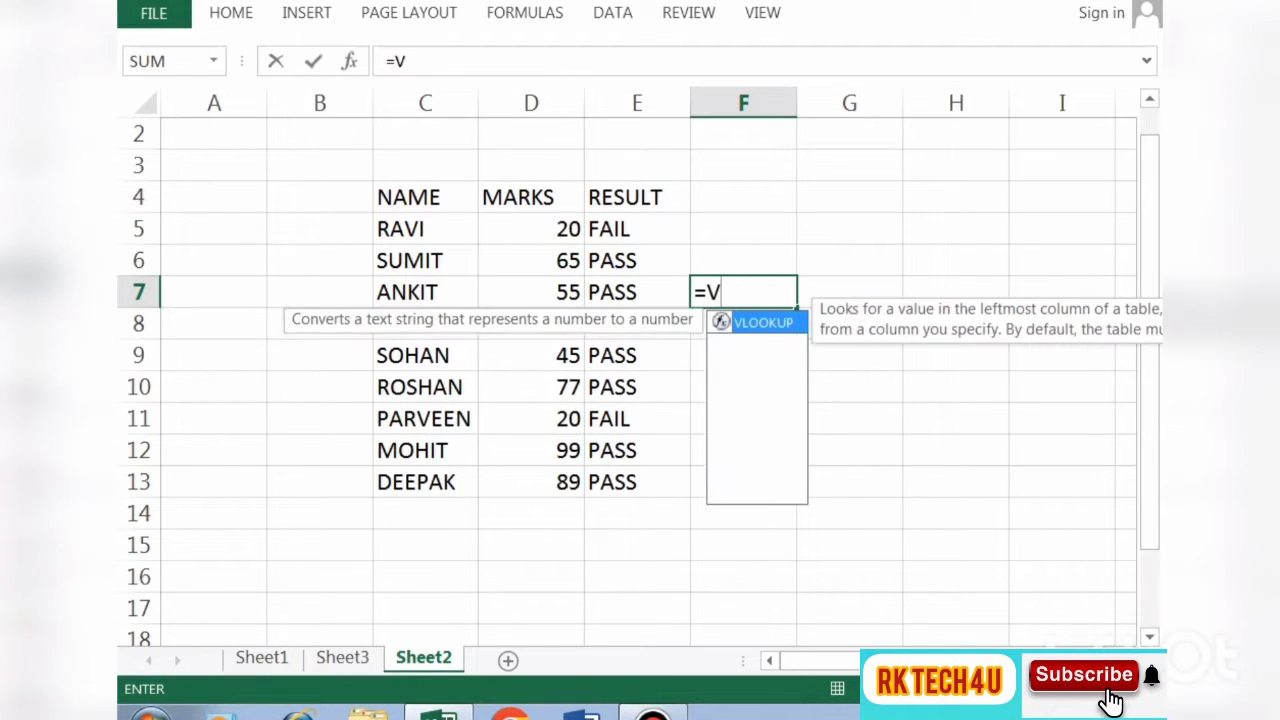
text(LO)
key(Tab)
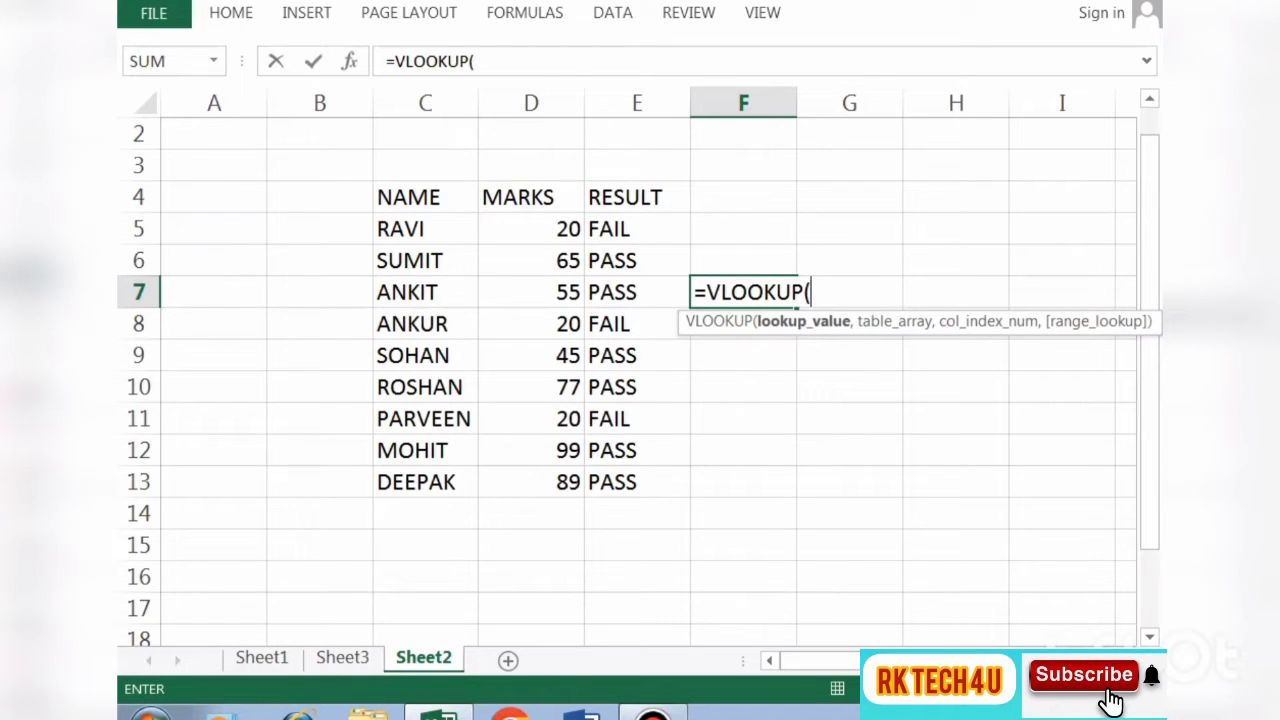
text(")
text(S)
text(UMIT)
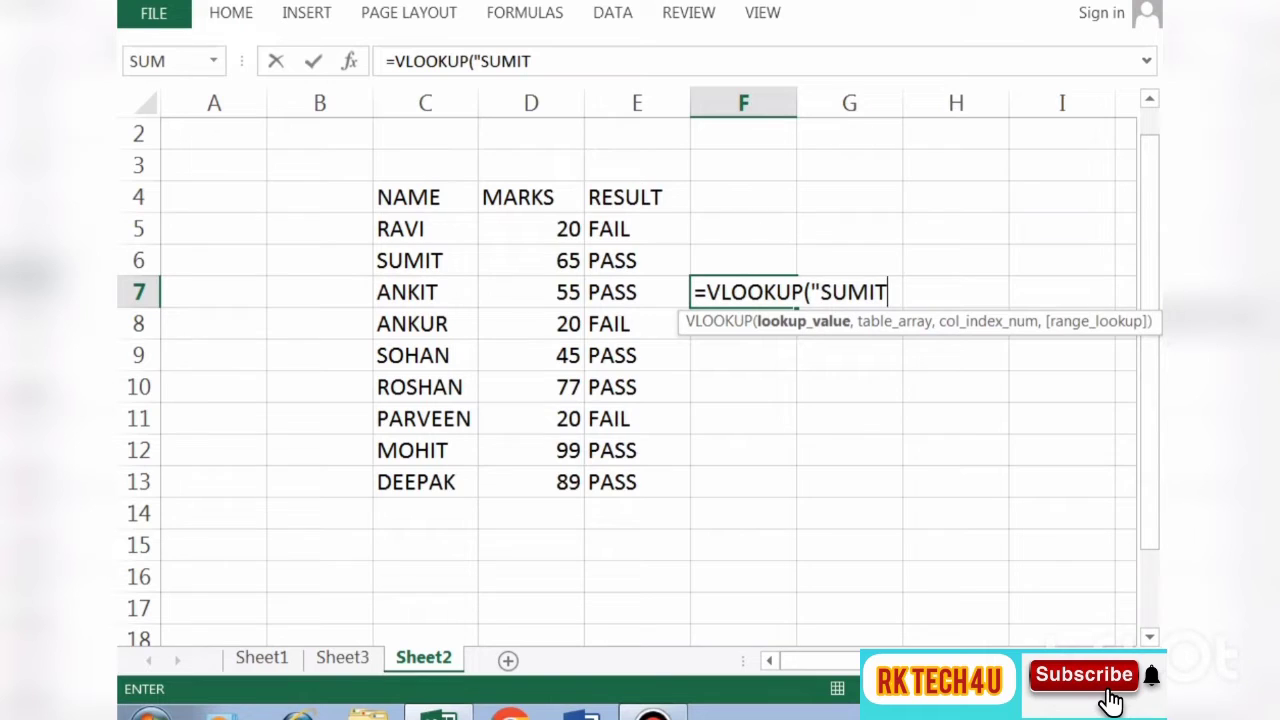
text(")
text(,)
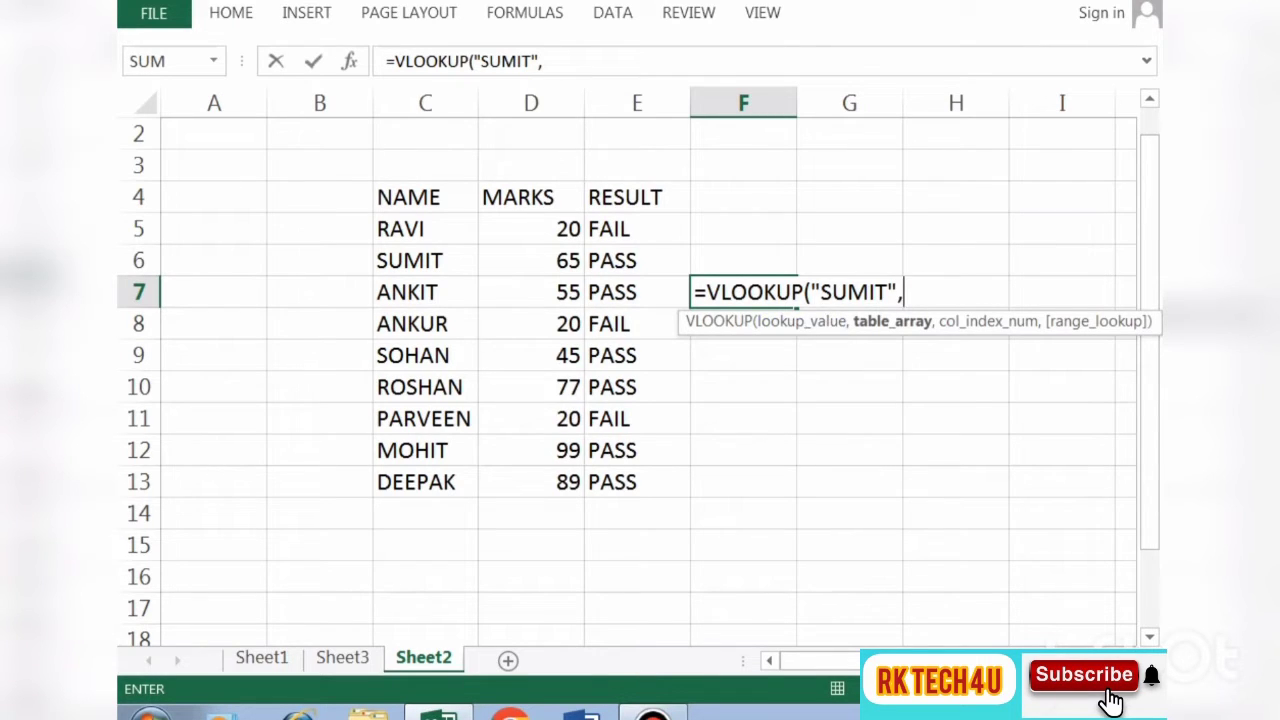
Add the table C5:E13 as the VLOOKUP's lookup range in F7
click(425, 229)
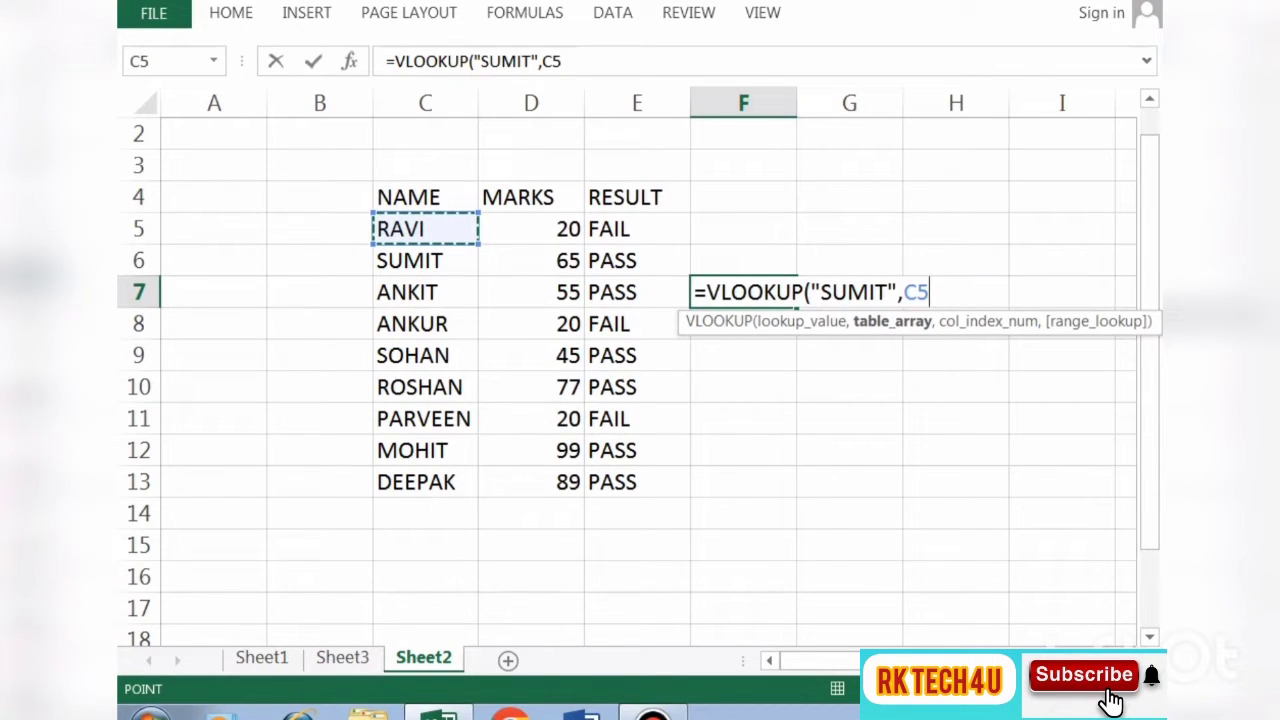
mouse_move(425, 229)
mouse_down()
mouse_move(637, 229)
mouse_move(637, 482)
mouse_up()
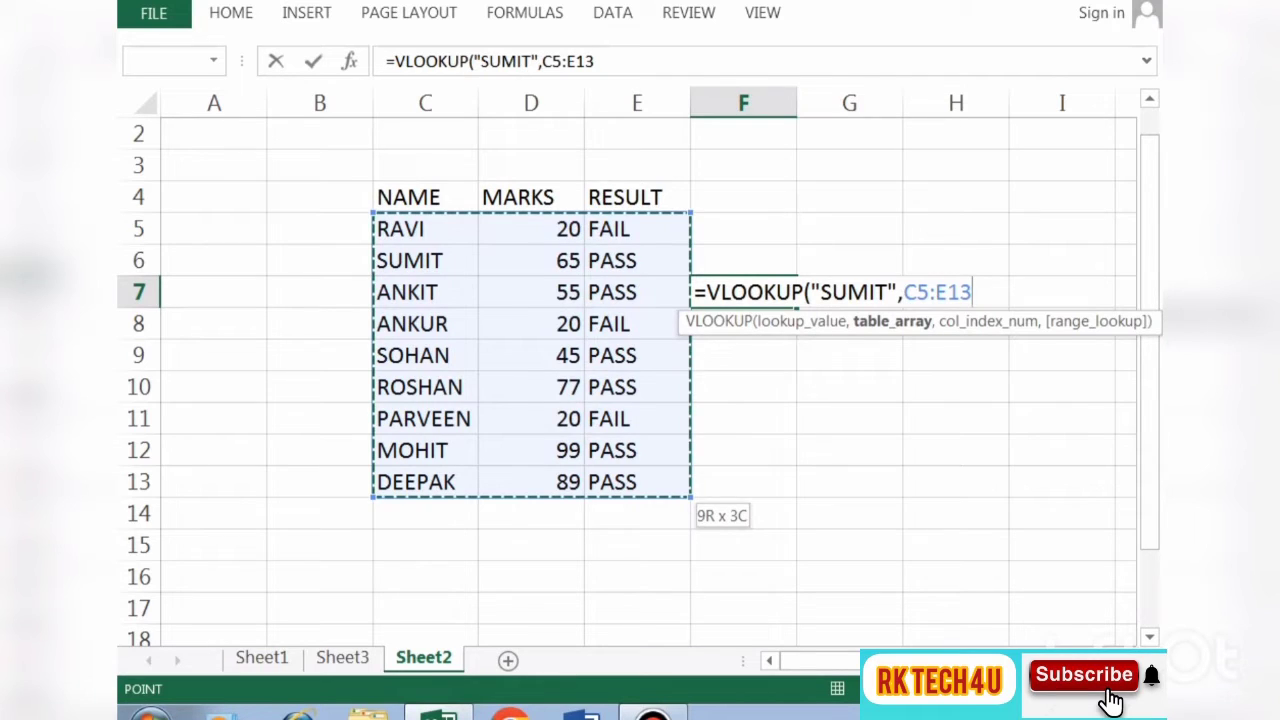
text(,C:C)
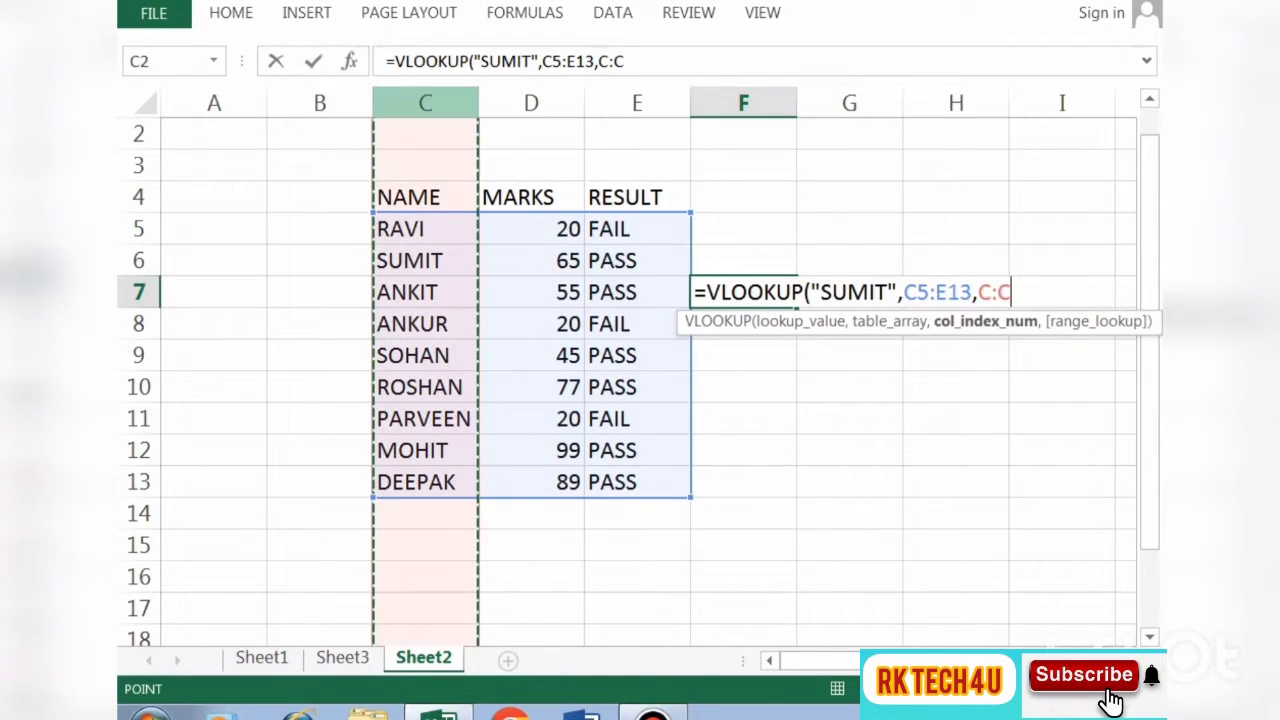
Finish the F7 arguments with column index 2 and exact match 0
click(425, 103)
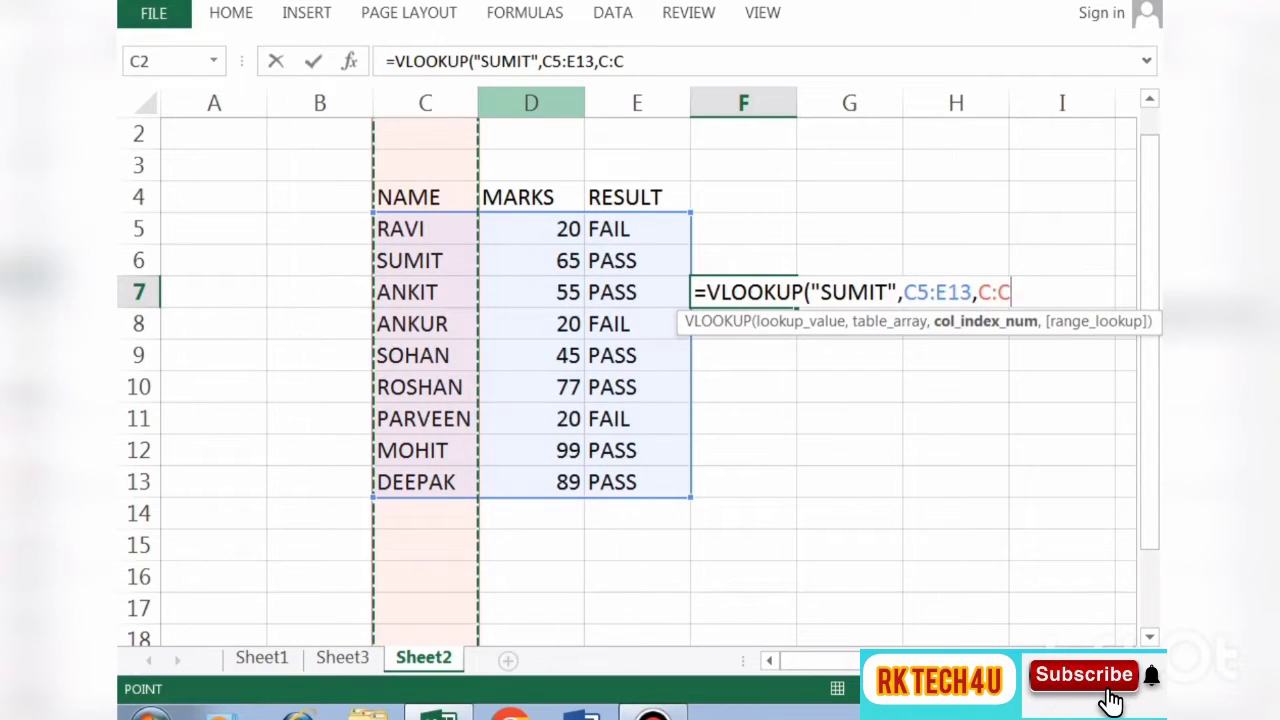
click(531, 103)
click(637, 103)
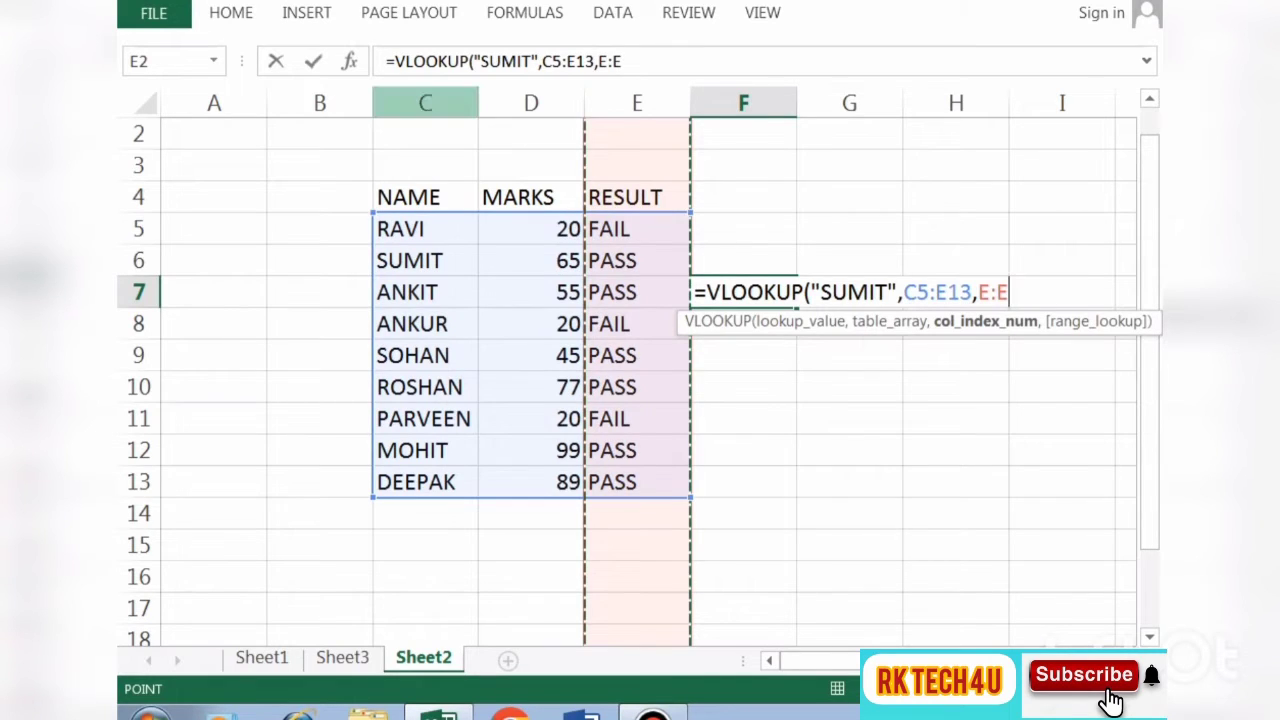
click(425, 103)
key(Right)
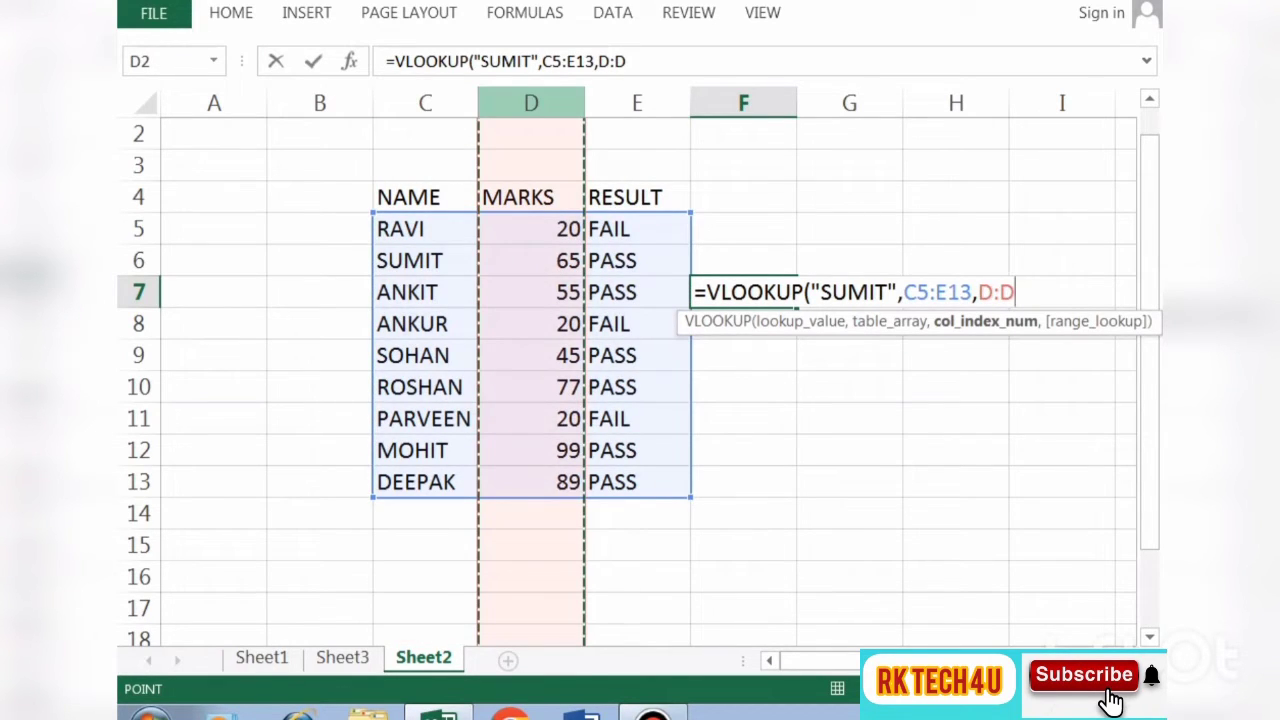
key(BackSpace)
key(BackSpace)
key(BackSpace)
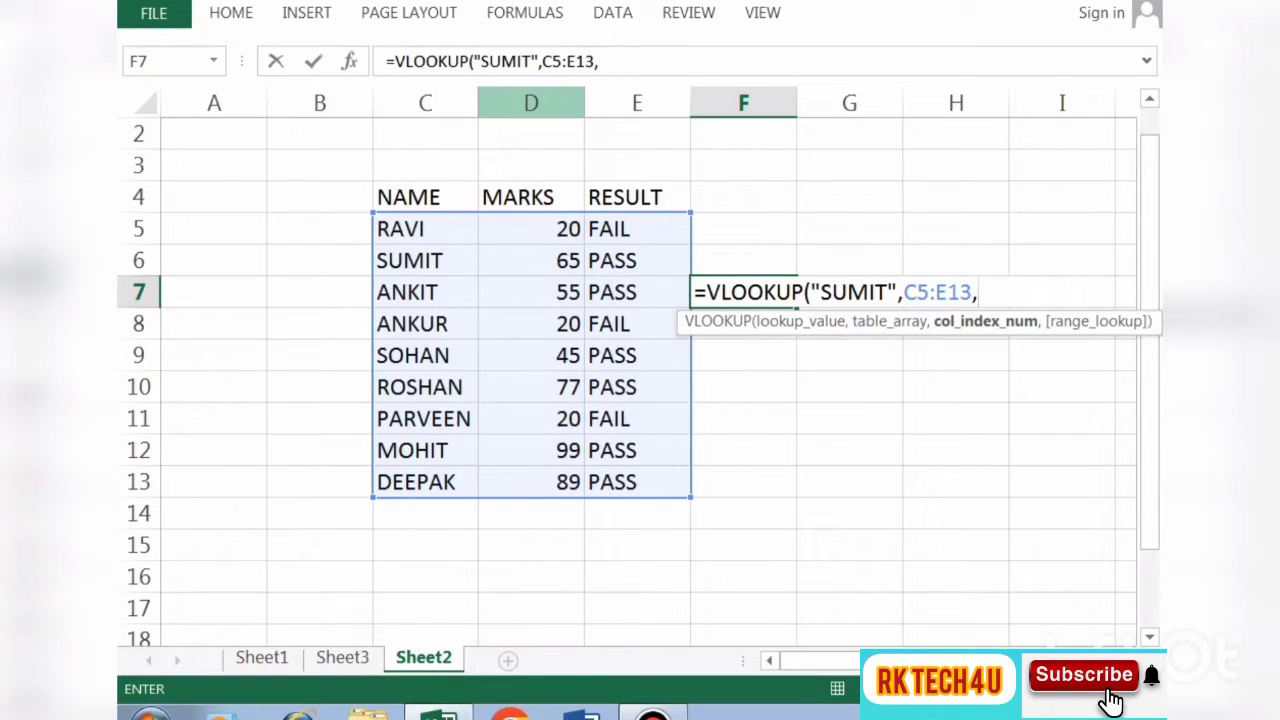
text(2)
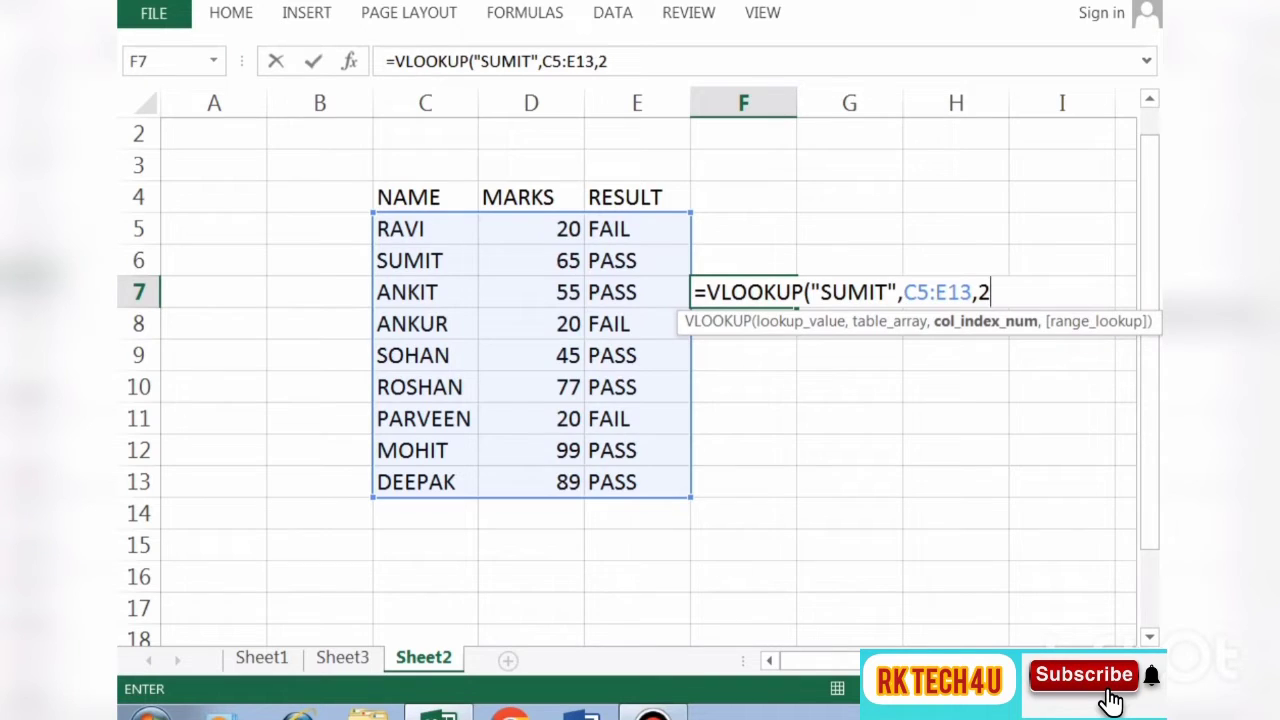
text(,)
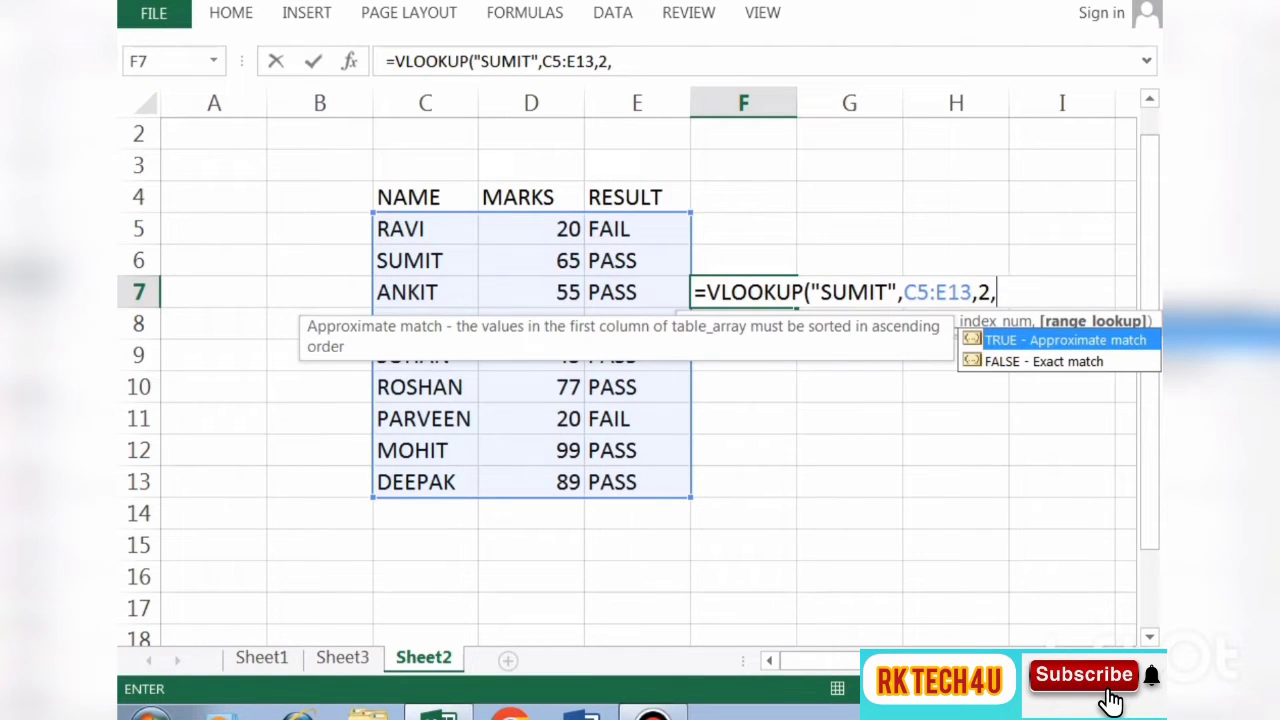
text(0)
Commit the F7 VLOOKUP formula so it returns 65
key(Return)
click(743, 450)
key(Down)
key(Down)
key(Down)
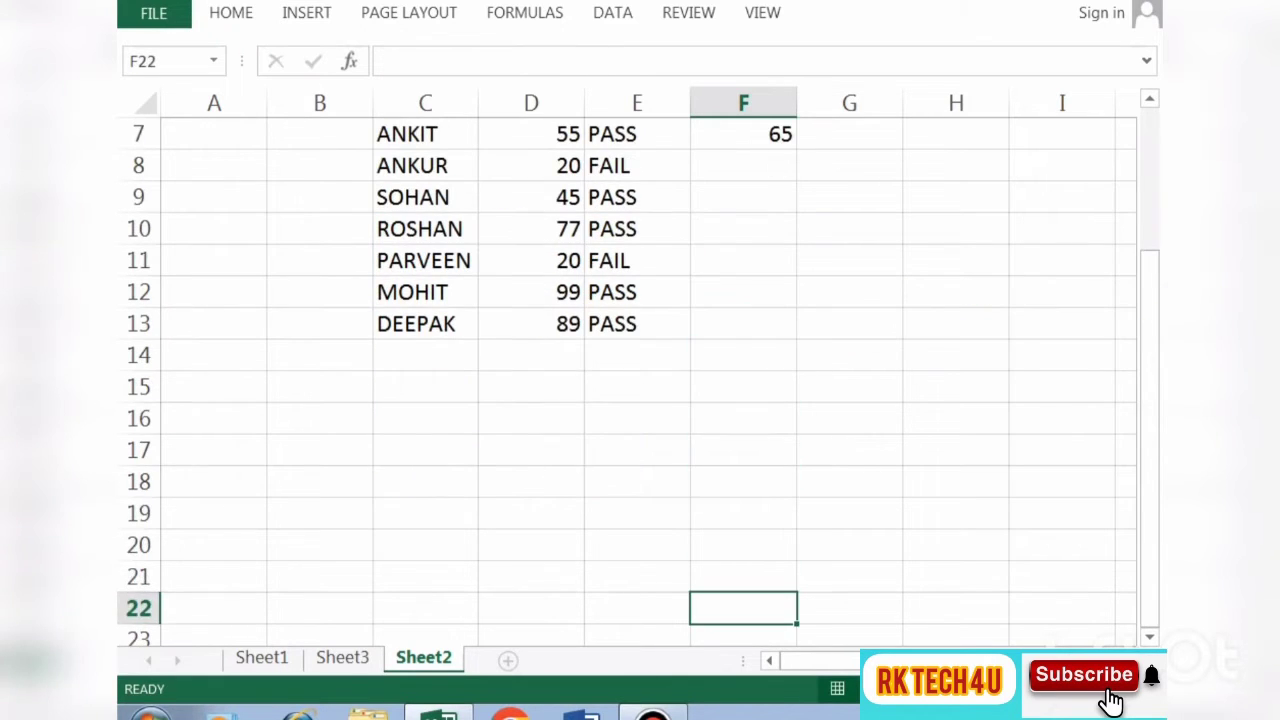
key(Up)
key(Up)
key(Up)
key(Up)
key(Up)
key(Up)
key(Up)
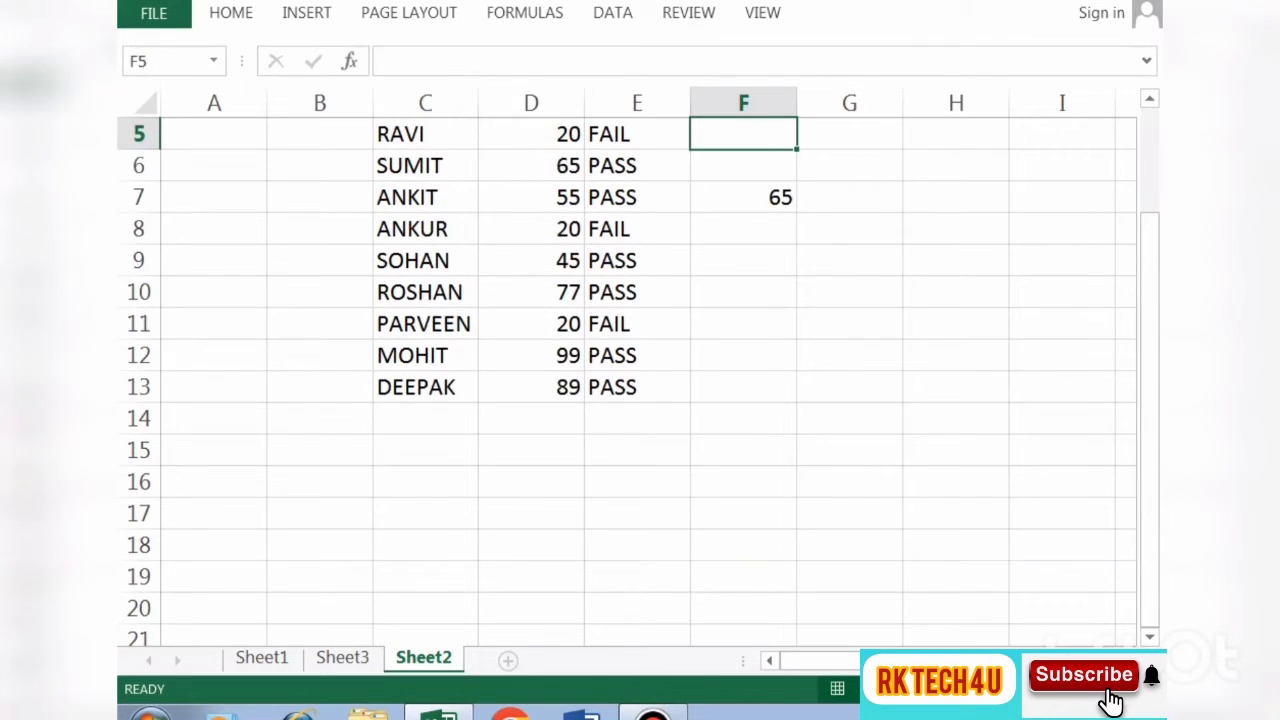
key(Down)
Verify that F7's 65 matches SUMIT's marks in D6
click(743, 197)
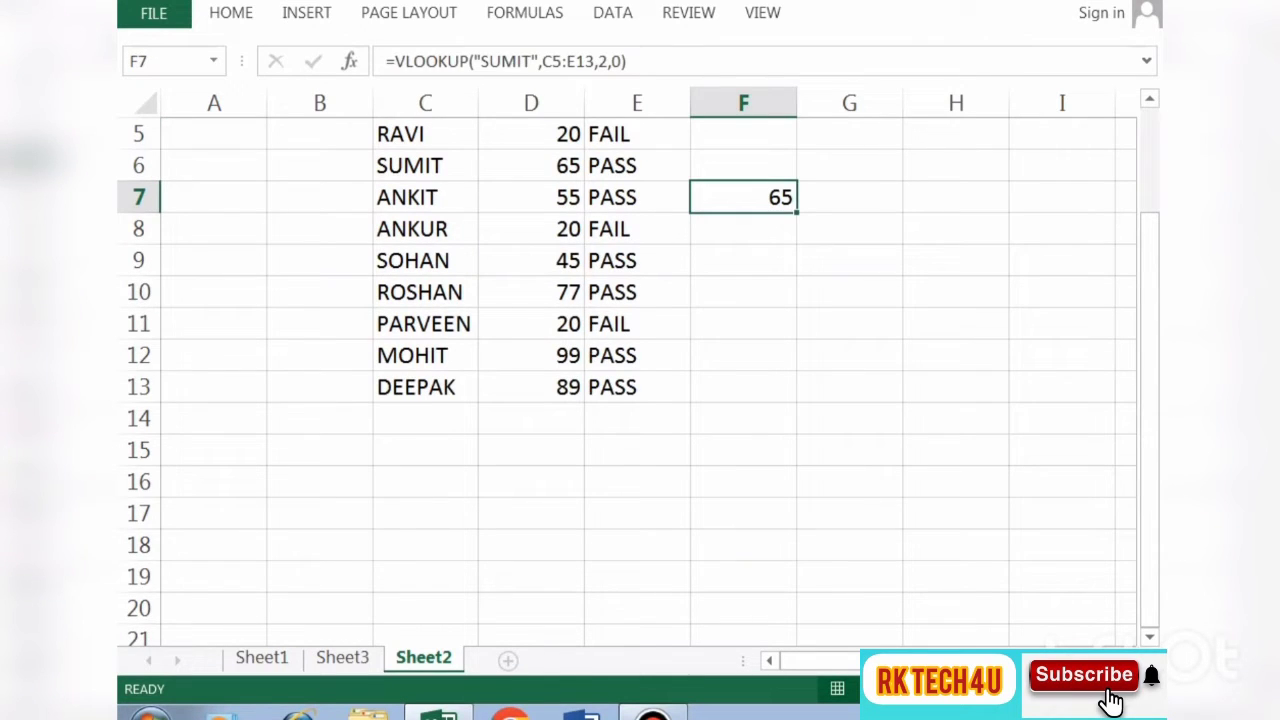
key(Down)
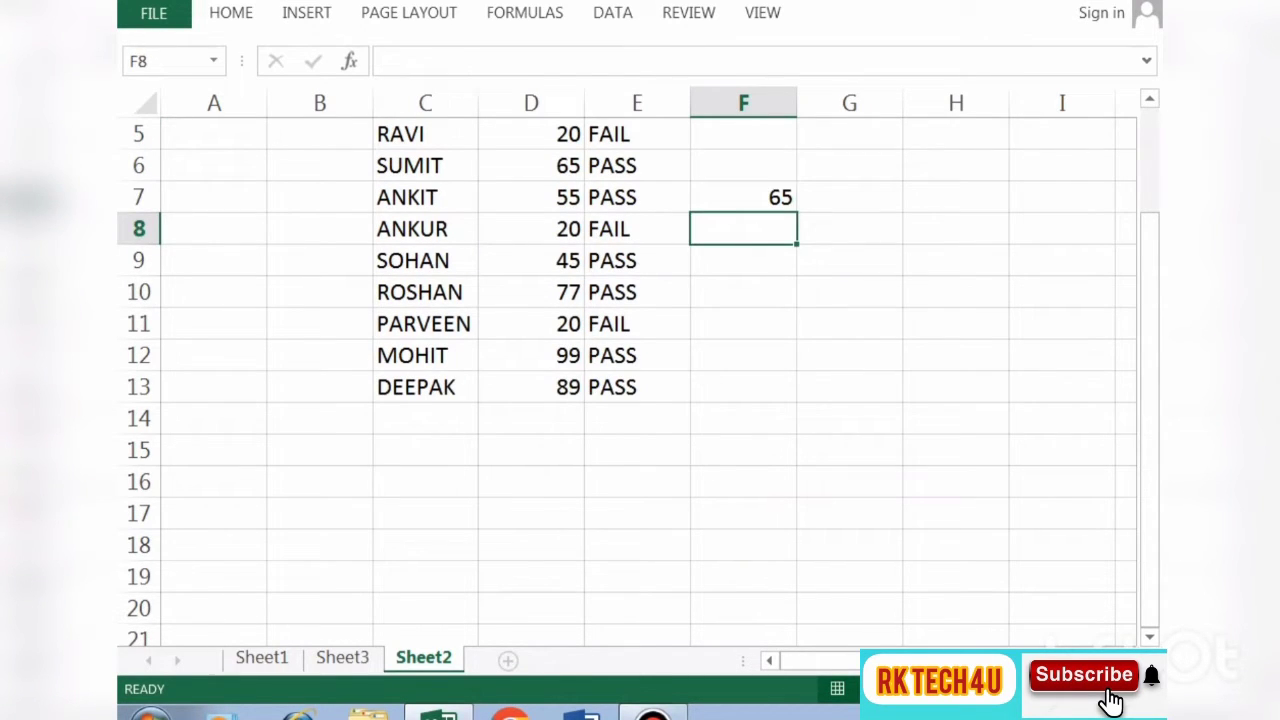
key(Up)
key(Up)
key(Up)
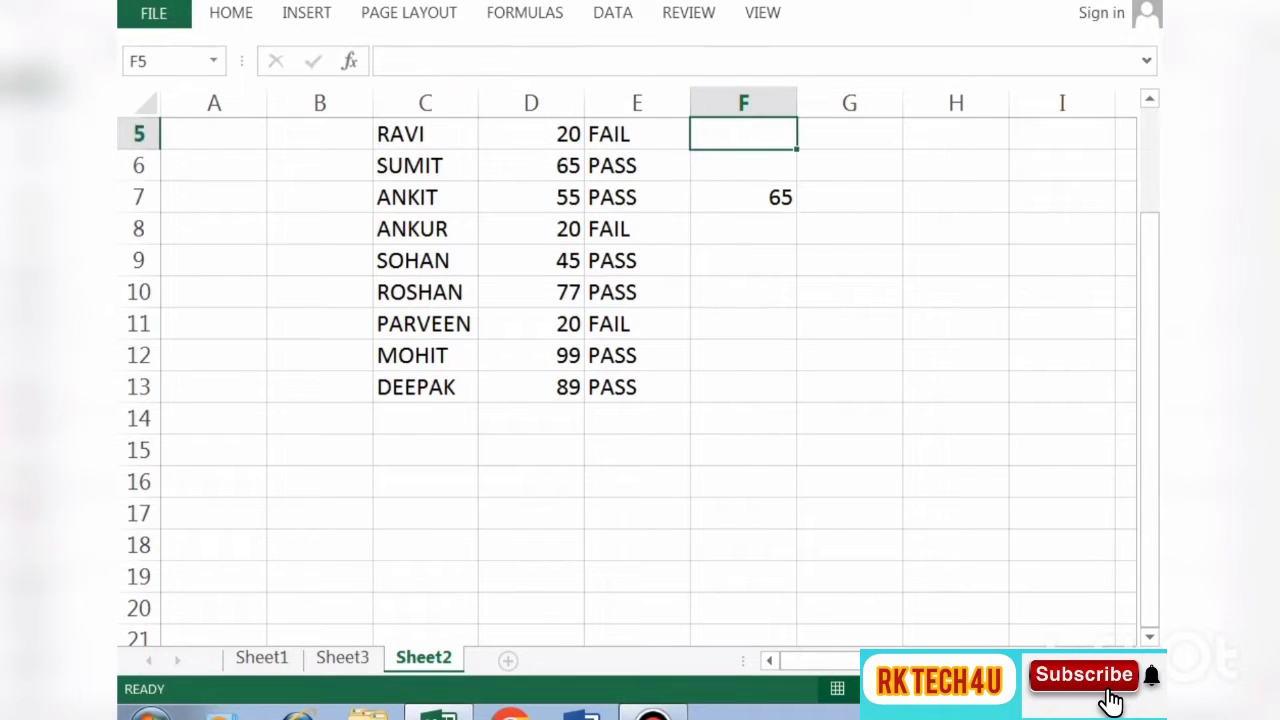
key(Up)
key(Down)
key(Down)
key(Down)
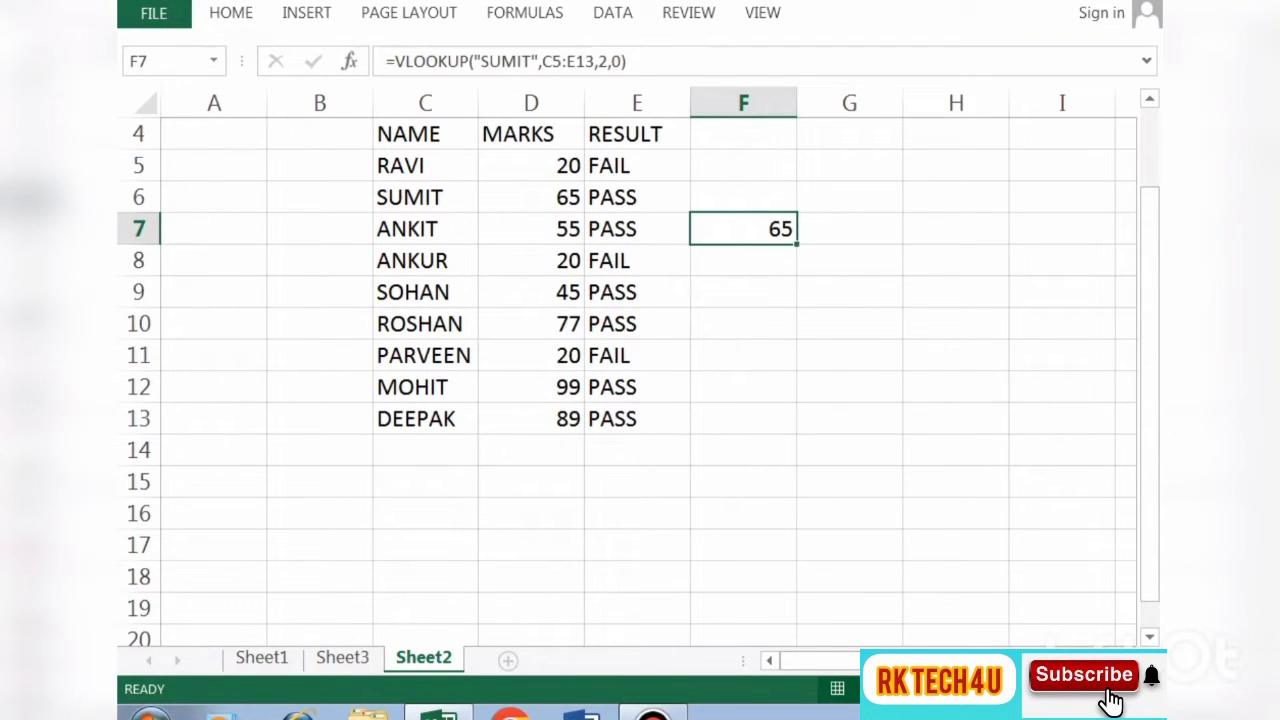
click(531, 197)
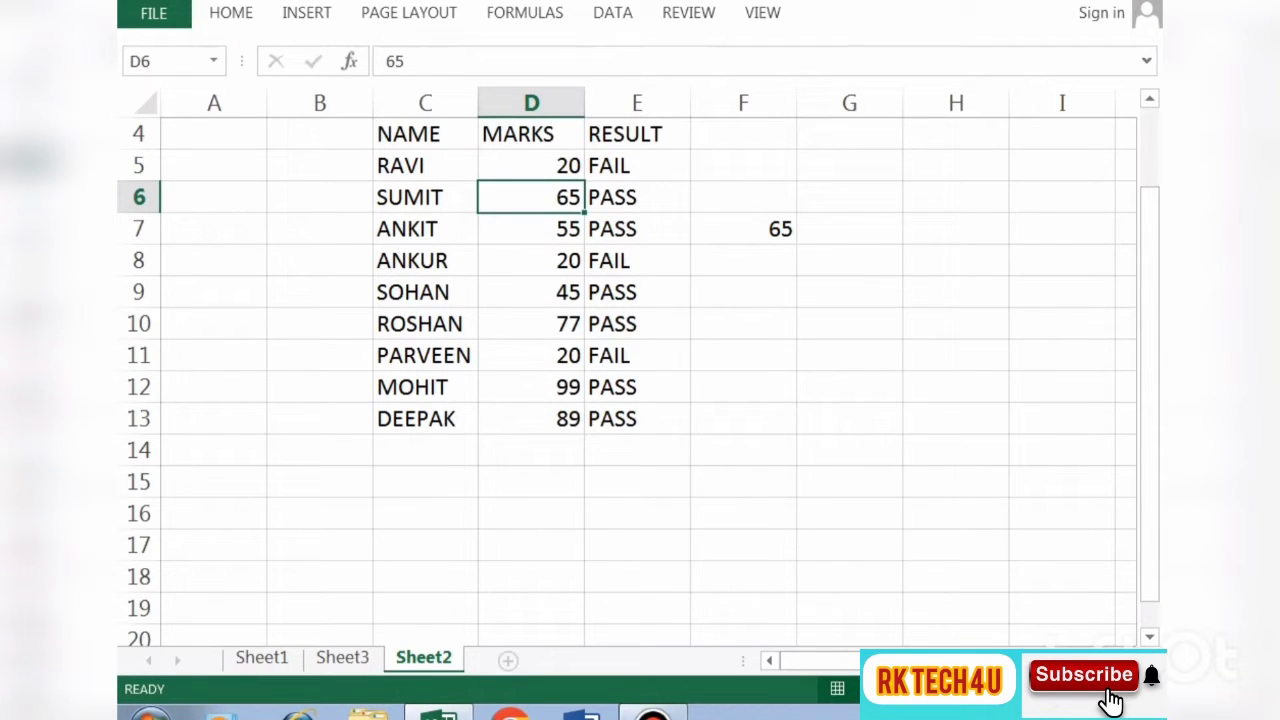
click(743, 229)
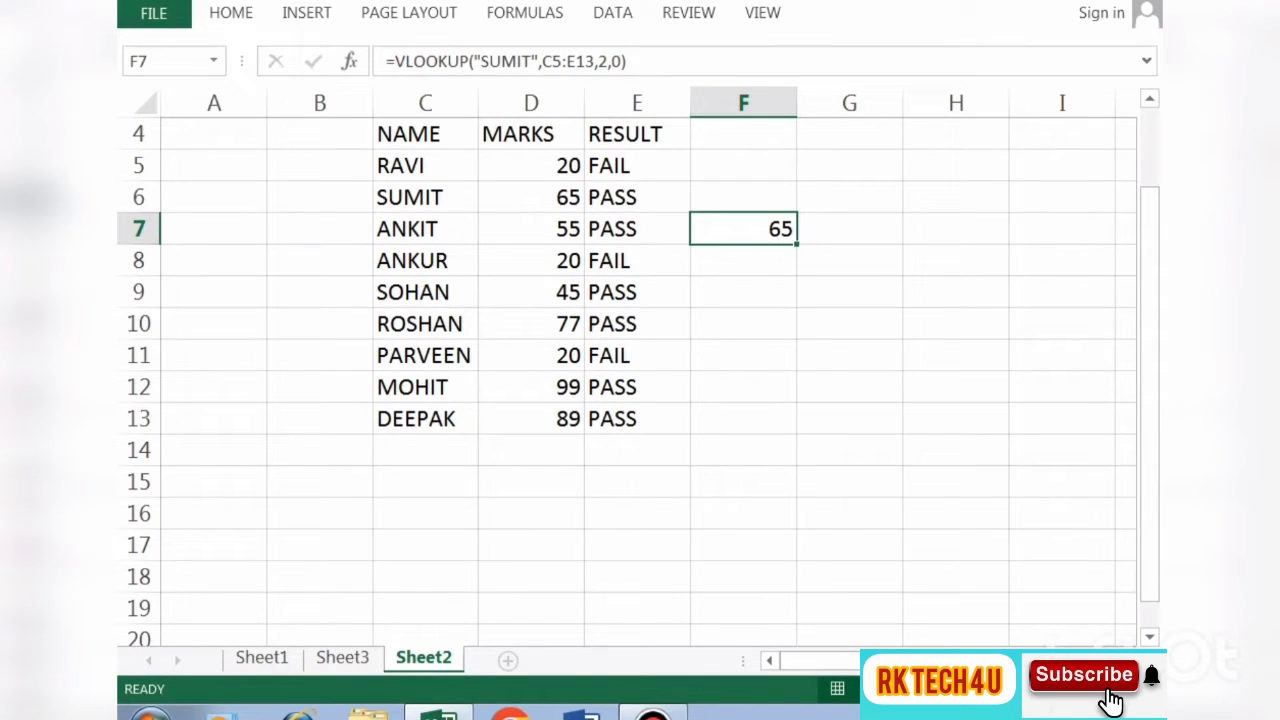
Change F7's column index from 2 to 3 so it returns PASS
click(603, 61)
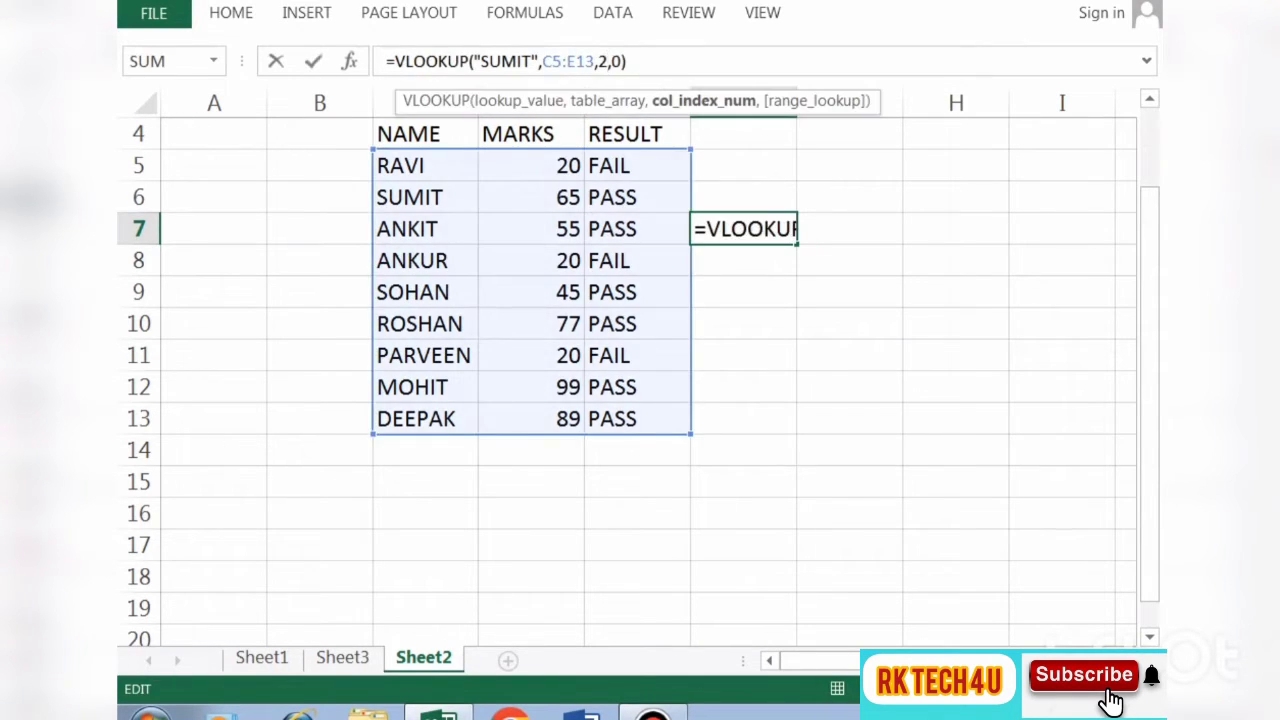
key(BackSpace)
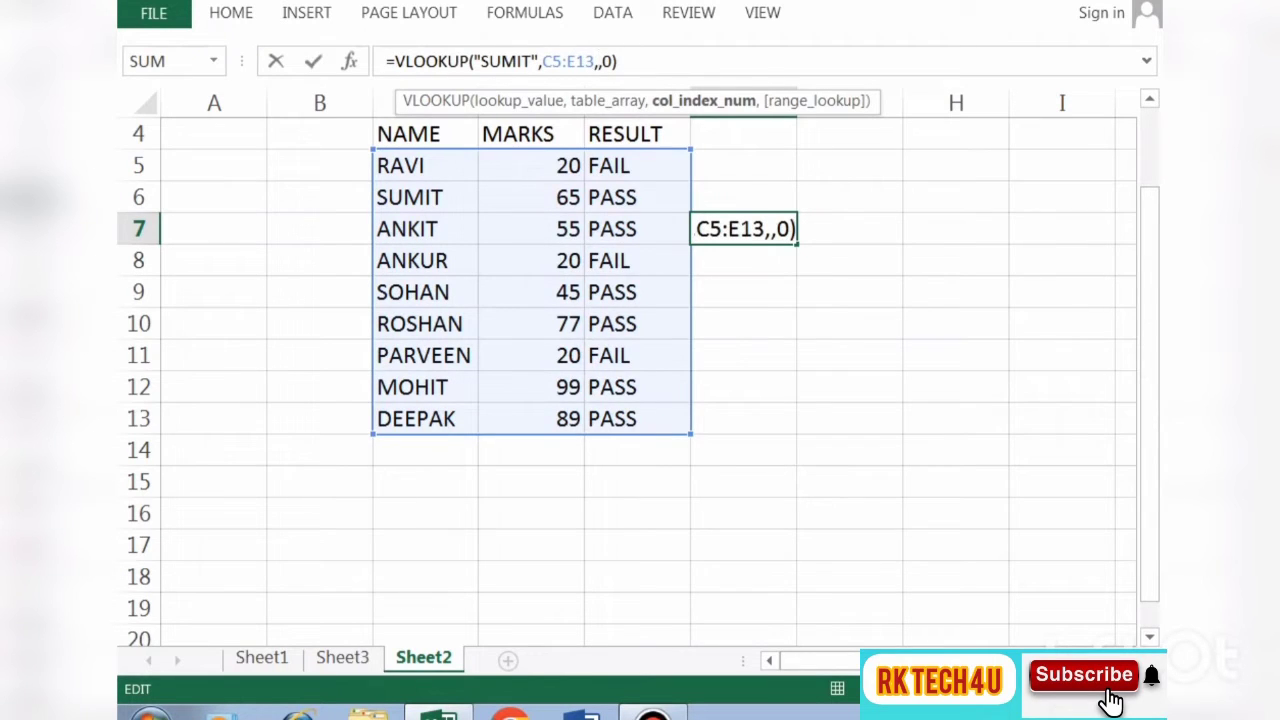
text(3)
key(Return)
click(743, 228)
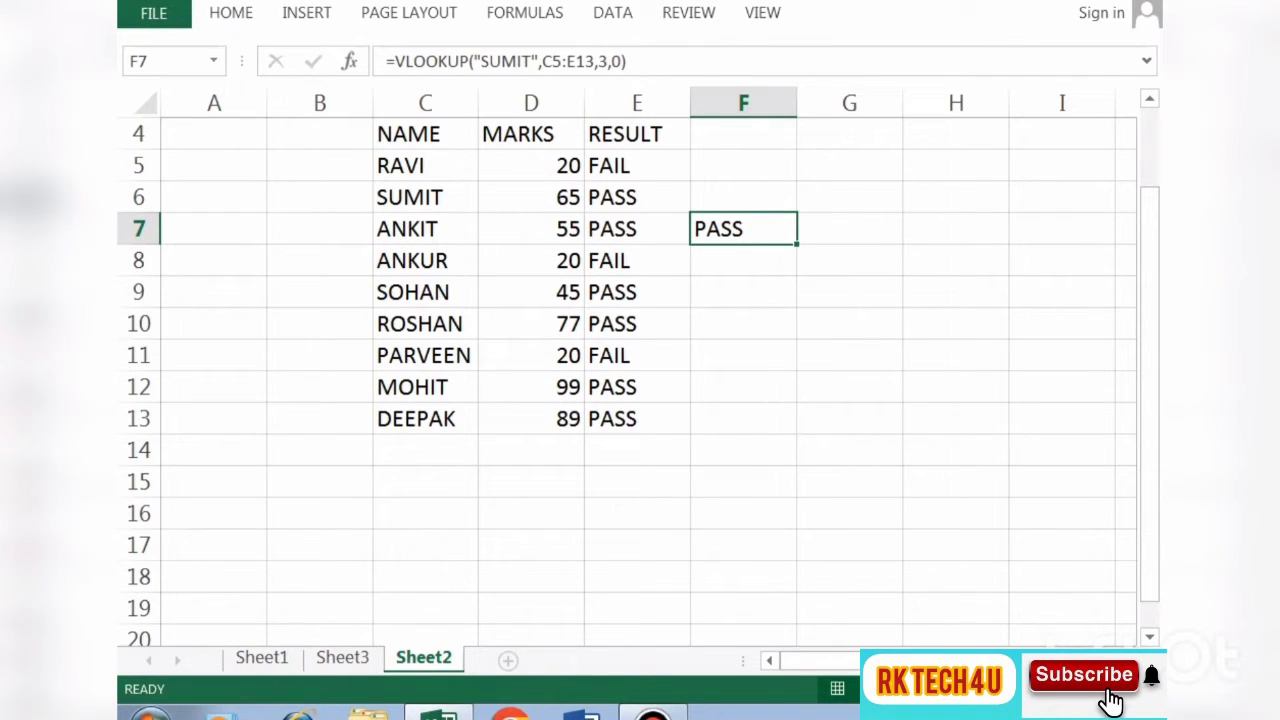
click(849, 291)
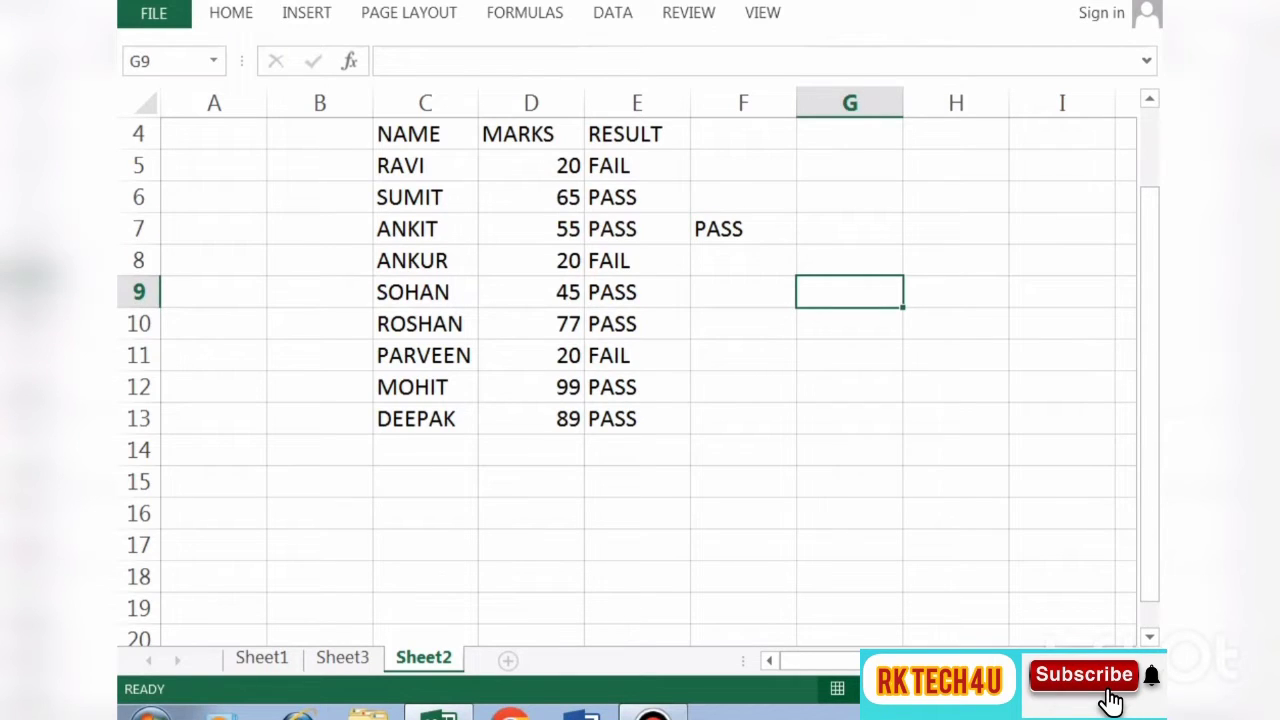
click(743, 228)
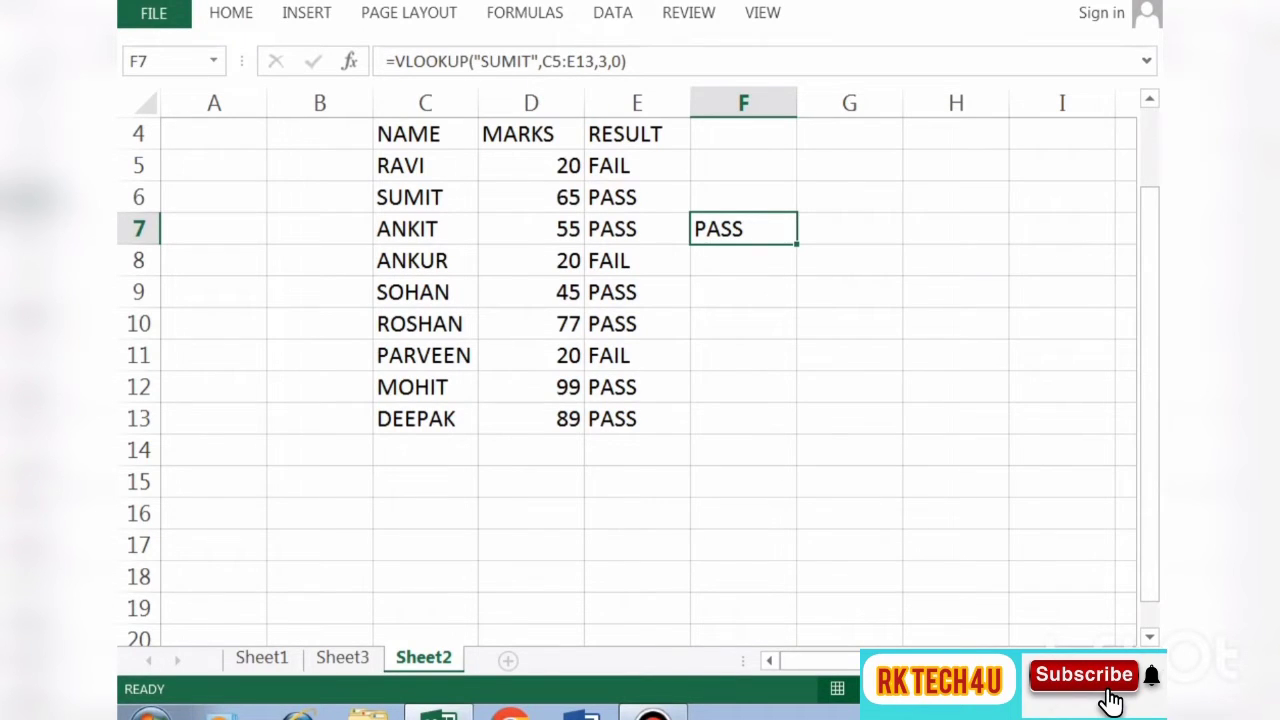
Begin a VLOOKUP in G9 that uses cell F9 as the lookup value
click(849, 291)
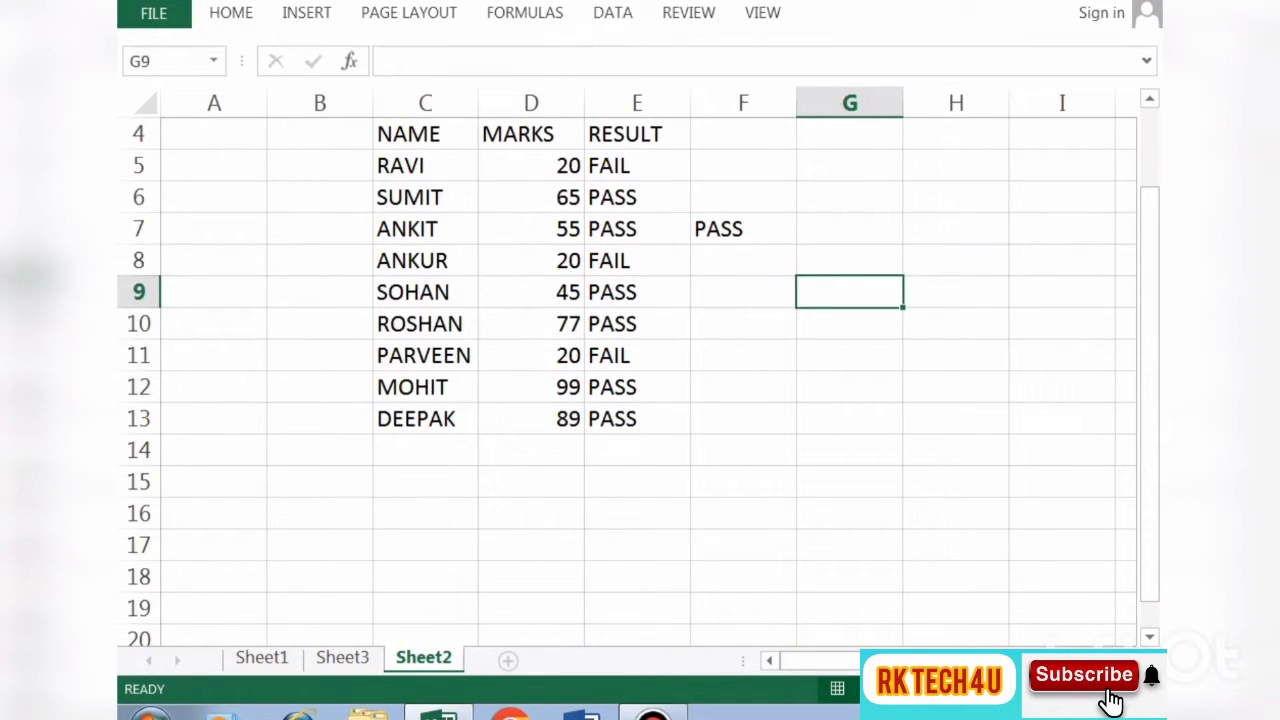
text(=)
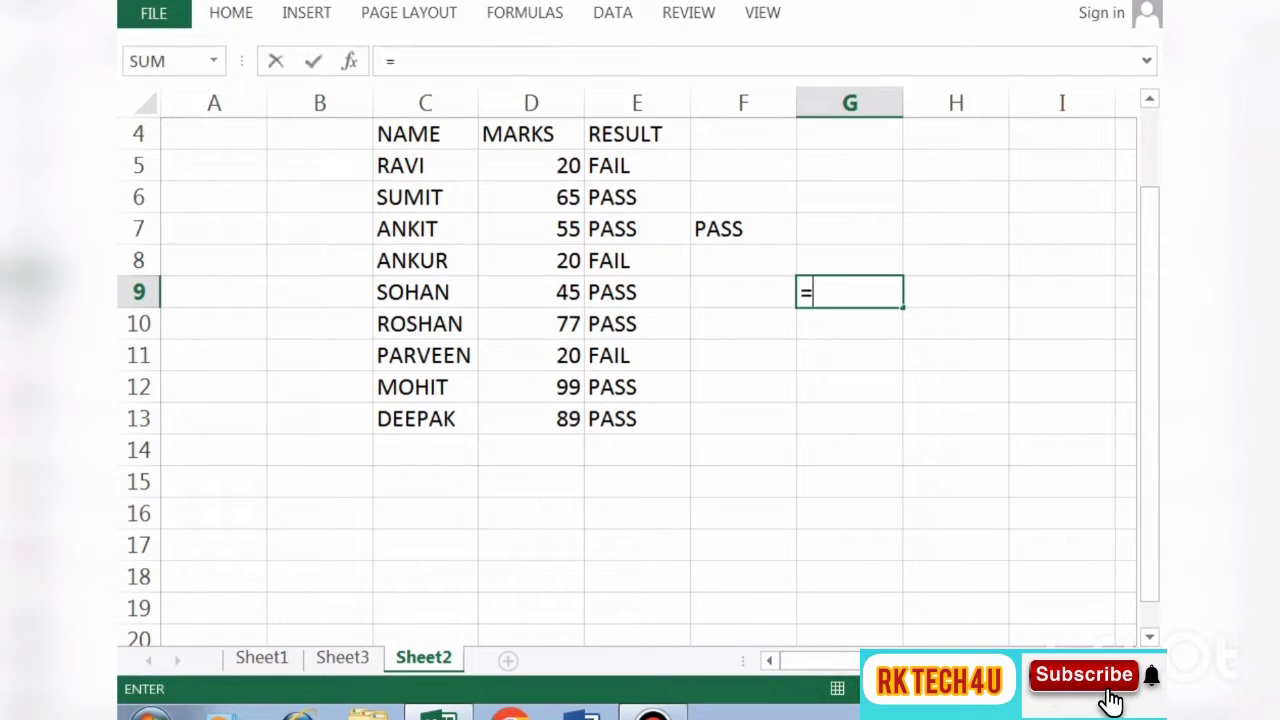
text(V)
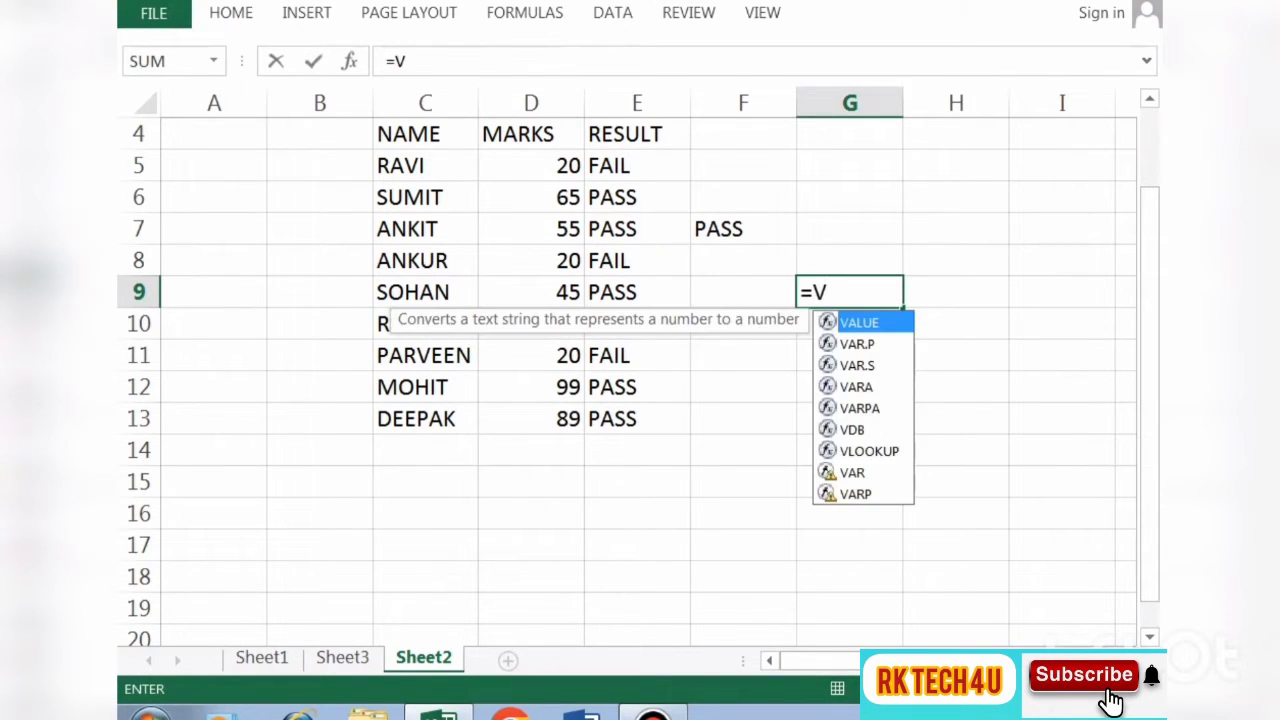
text(;O)
key(BackSpace)
key(BackSpace)
text(LO)
key(Tab)
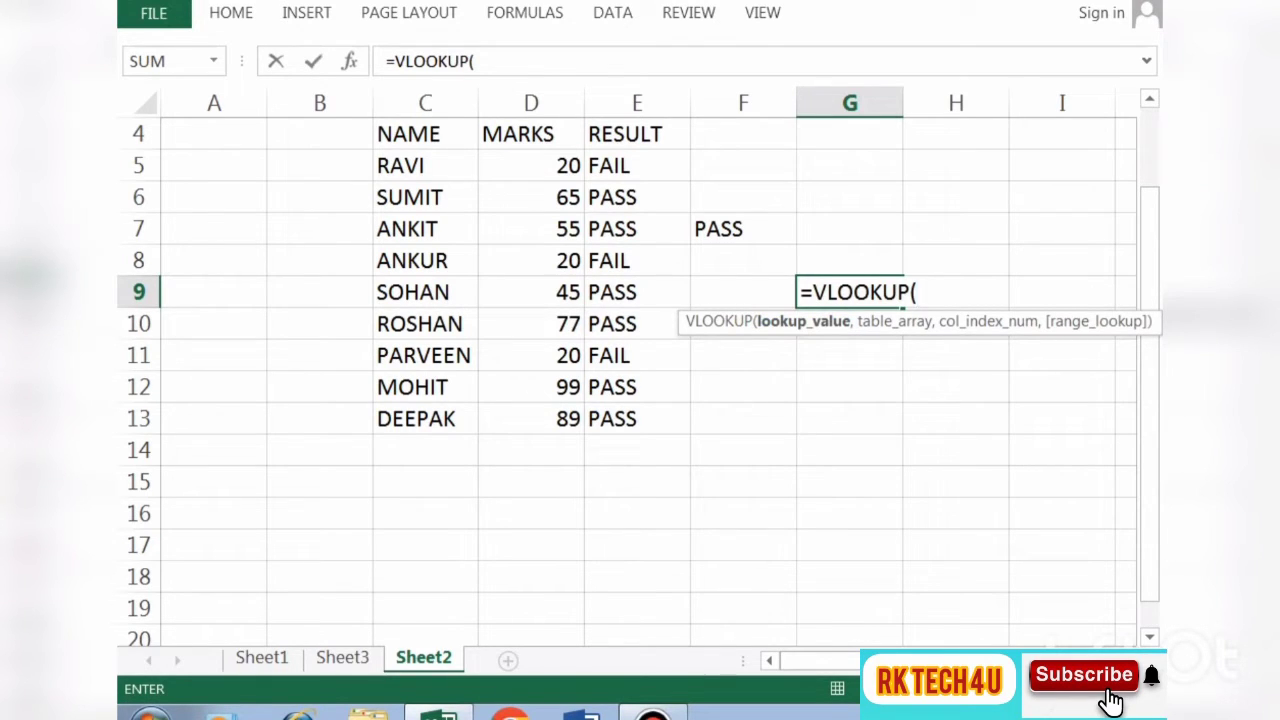
click(743, 292)
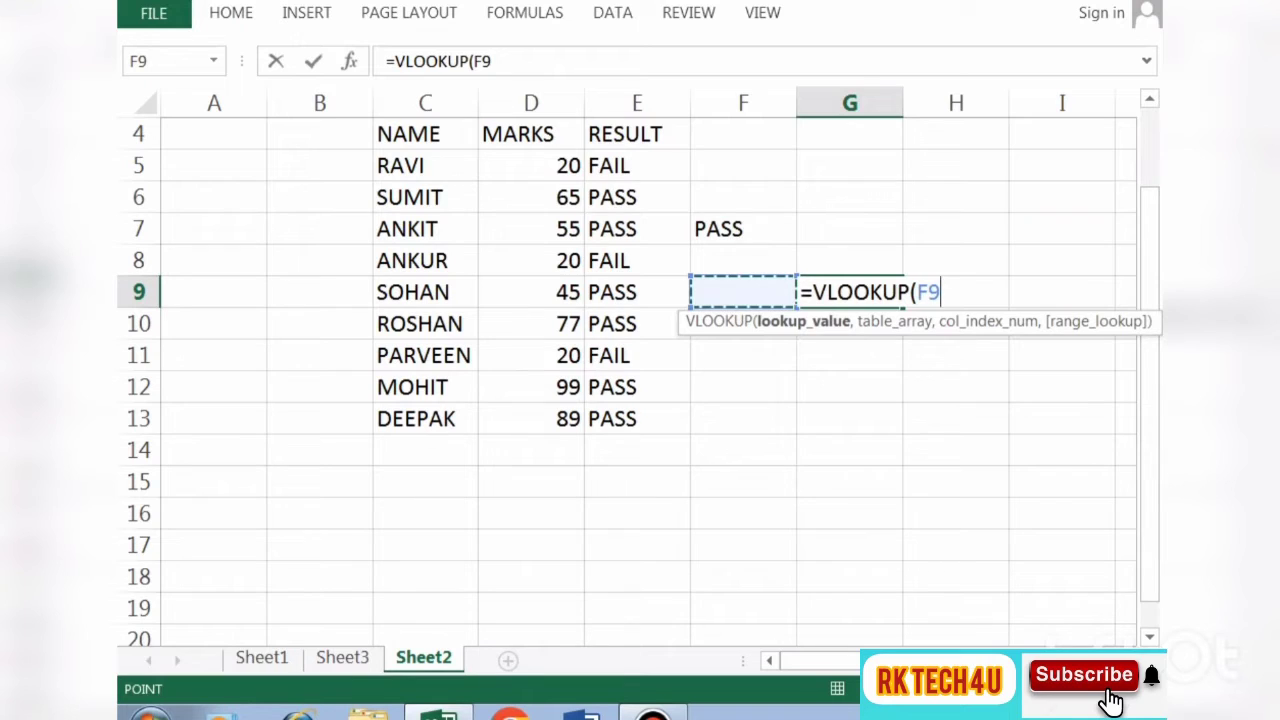
text(,)
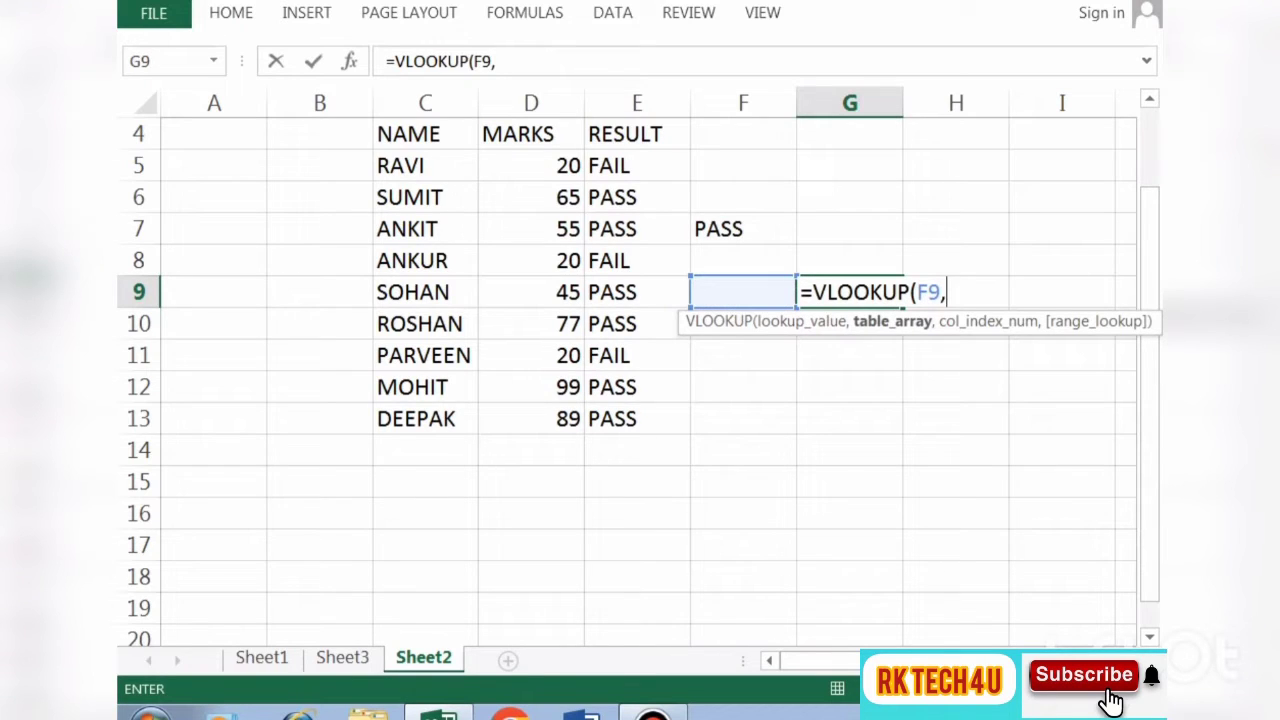
Complete G9 as =VLOOKUP(F9,C5:E13,2,0), which shows #N/A for now
mouse_move(400, 166)
mouse_down()
mouse_move(637, 166)
mouse_move(637, 418)
mouse_up()
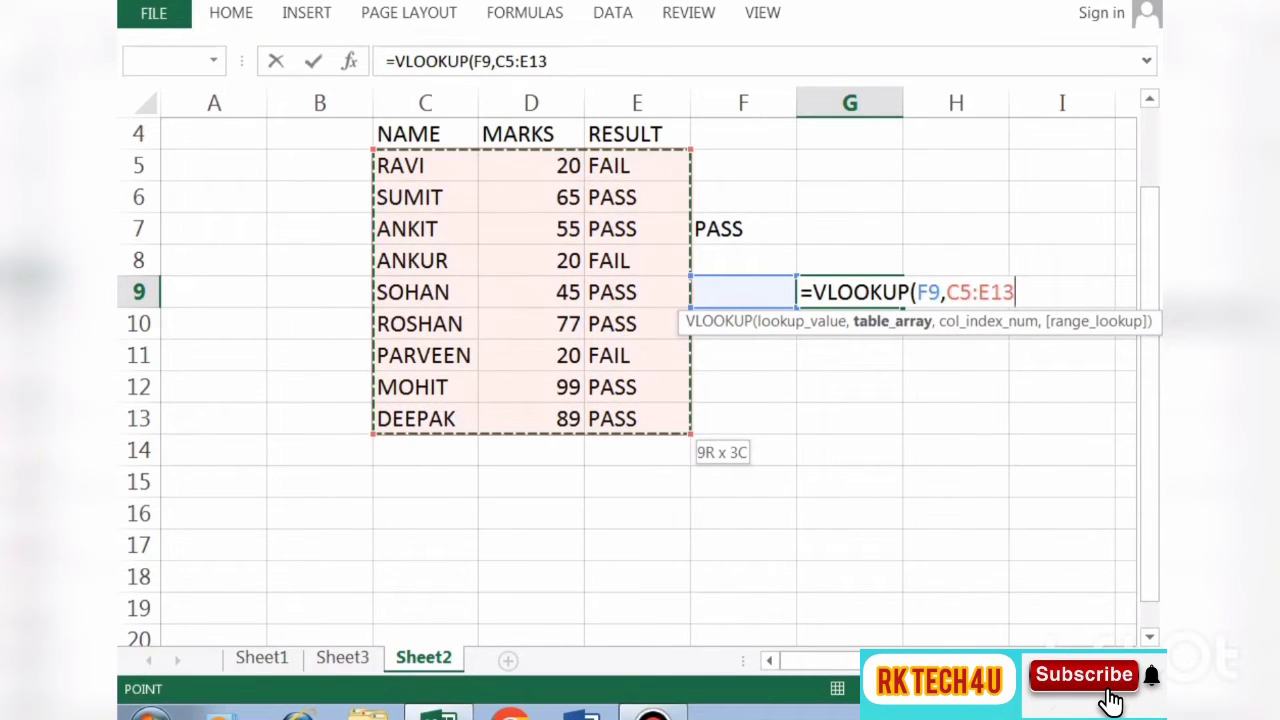
text(,)
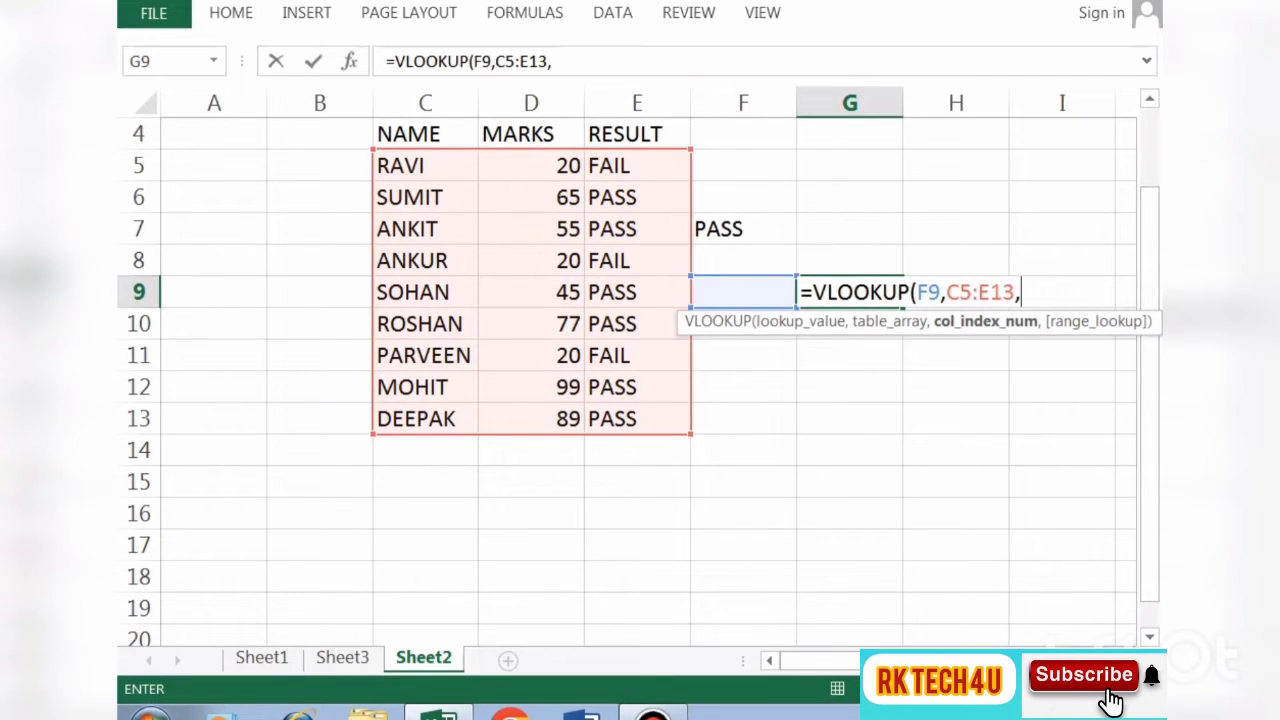
text(2)
text(,)
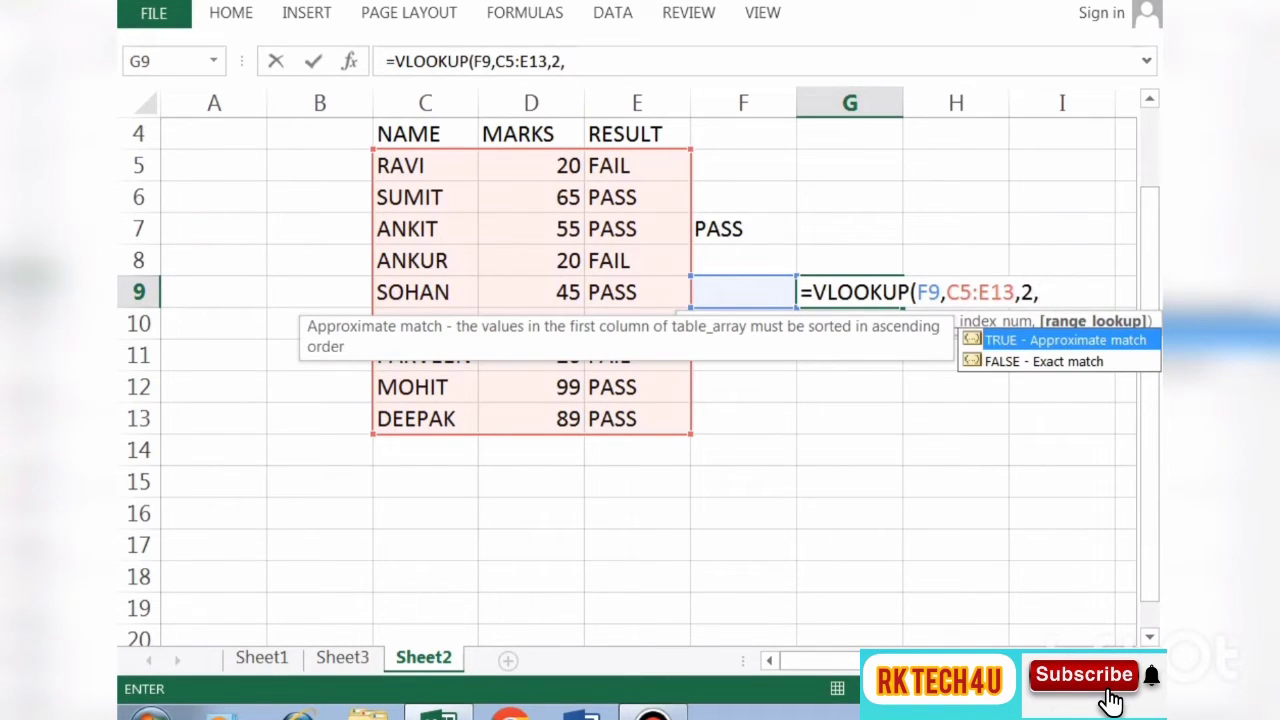
text(0)
text())
key(Return)
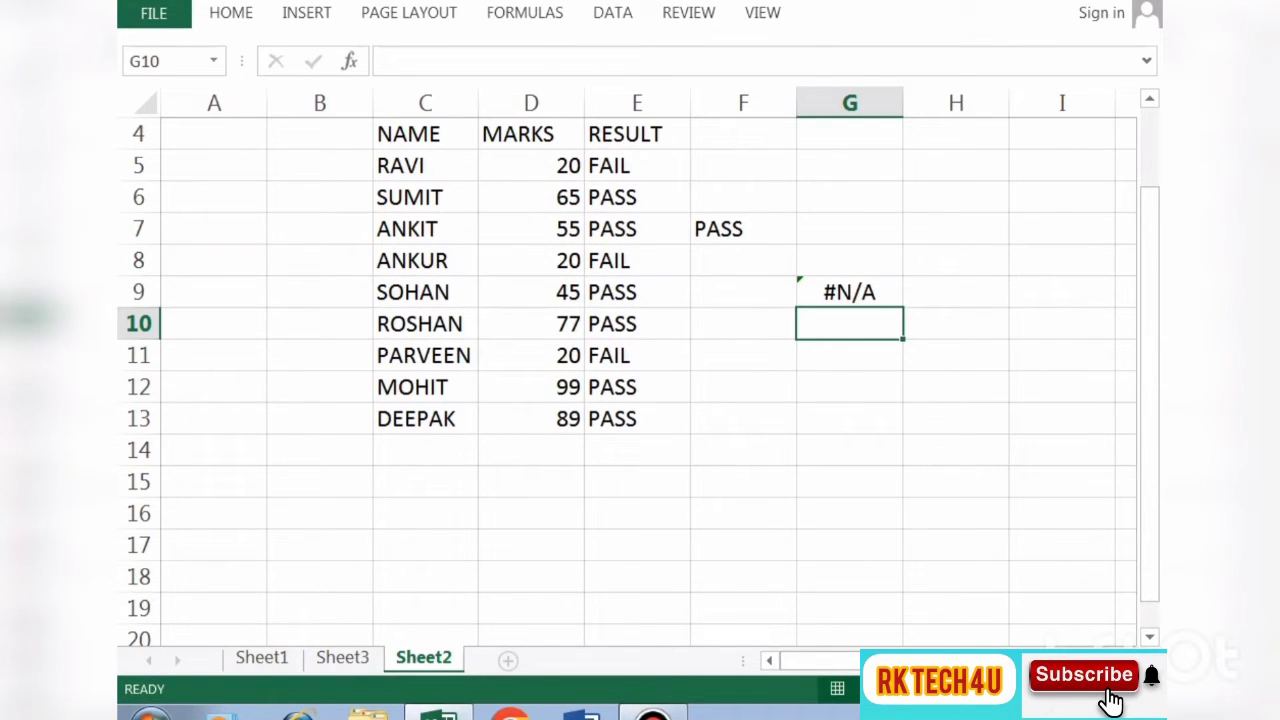
Enter RAVI in F9 to test the G9 lookup
click(743, 292)
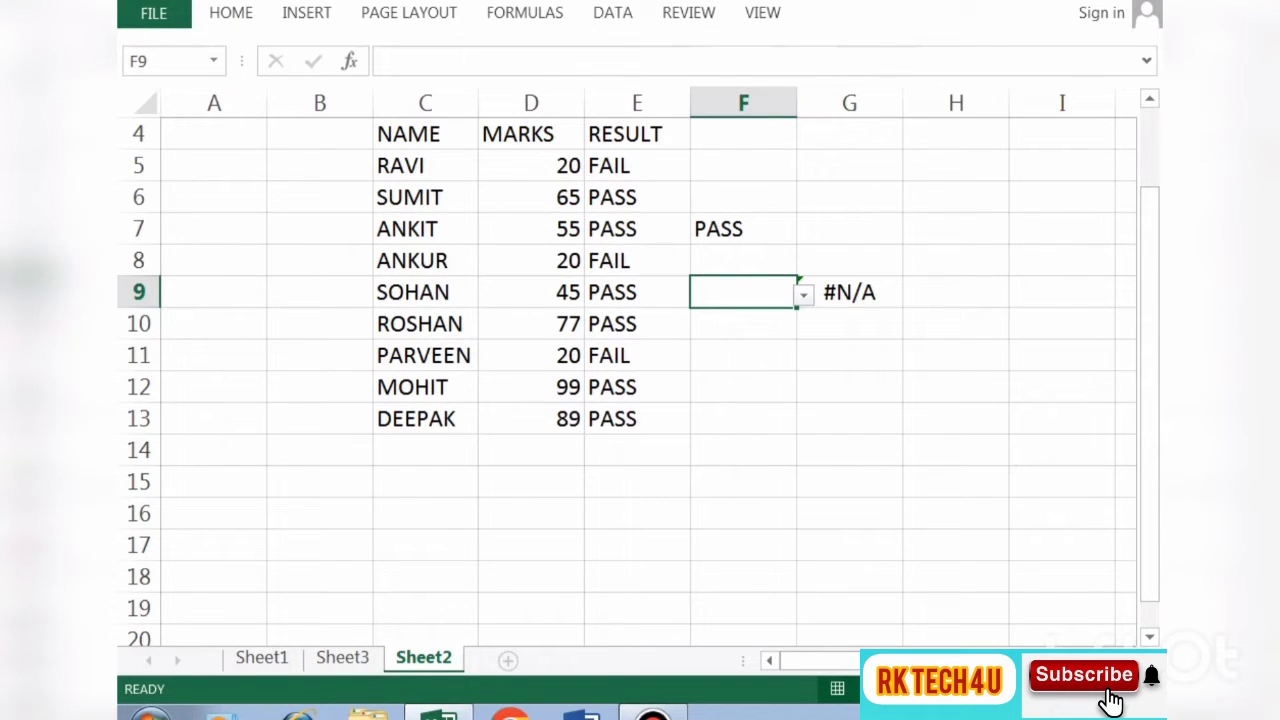
text(RAV)
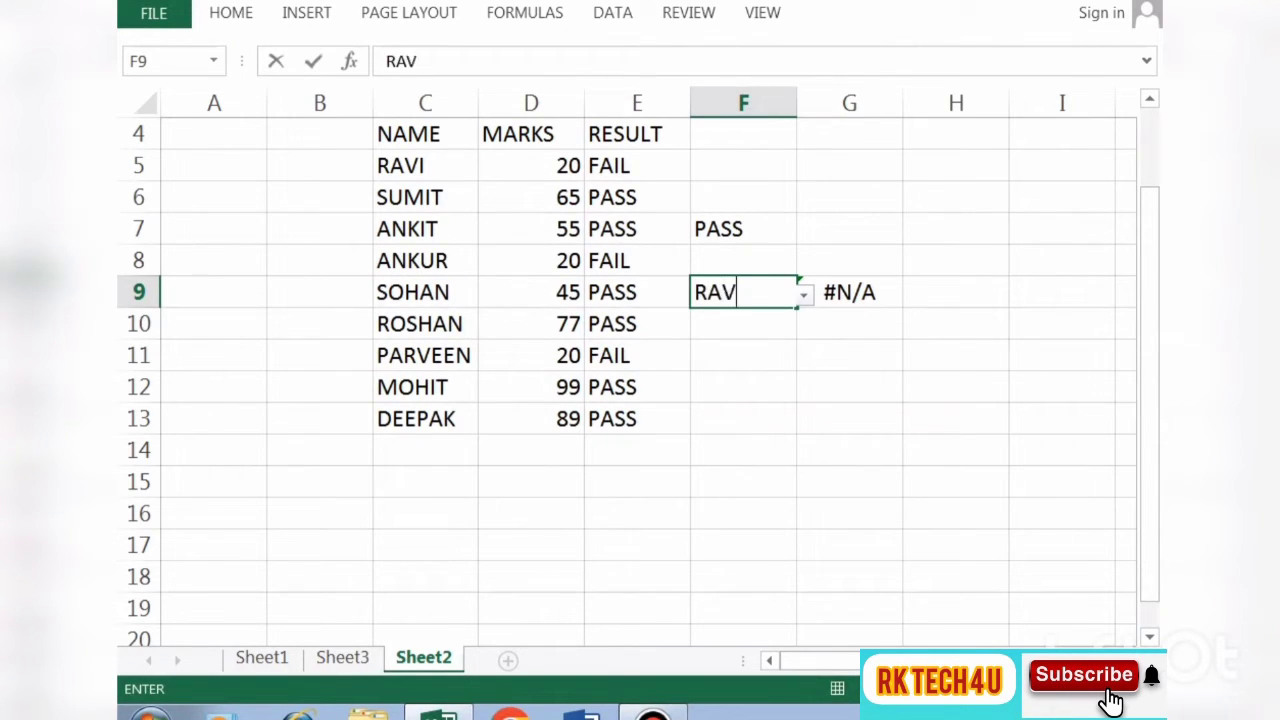
text(I\)
key(Return)
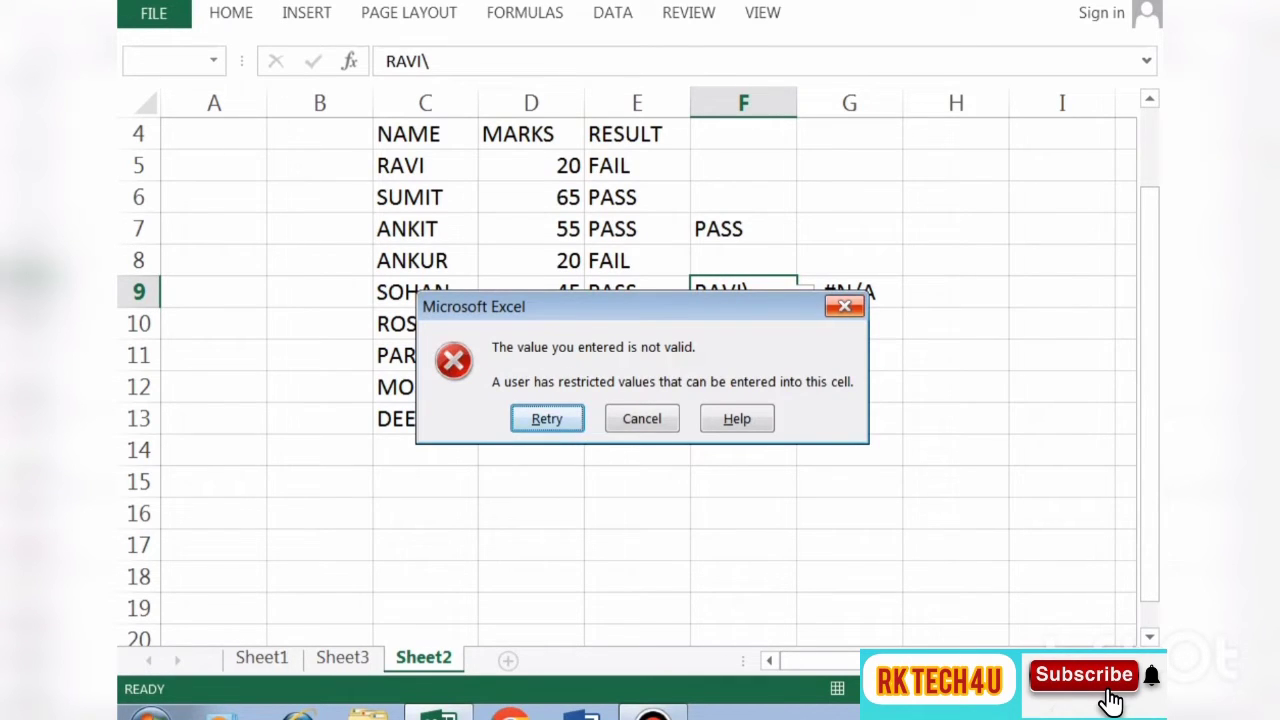
key(Escape)
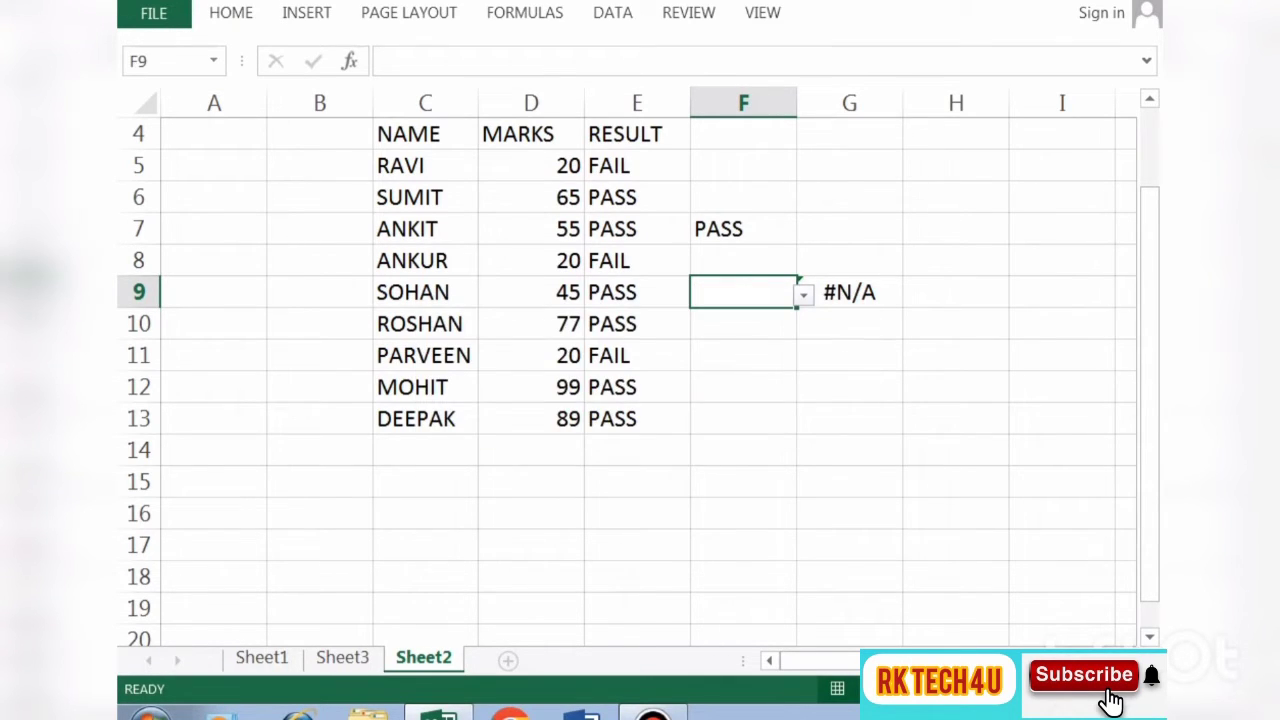
text(R)
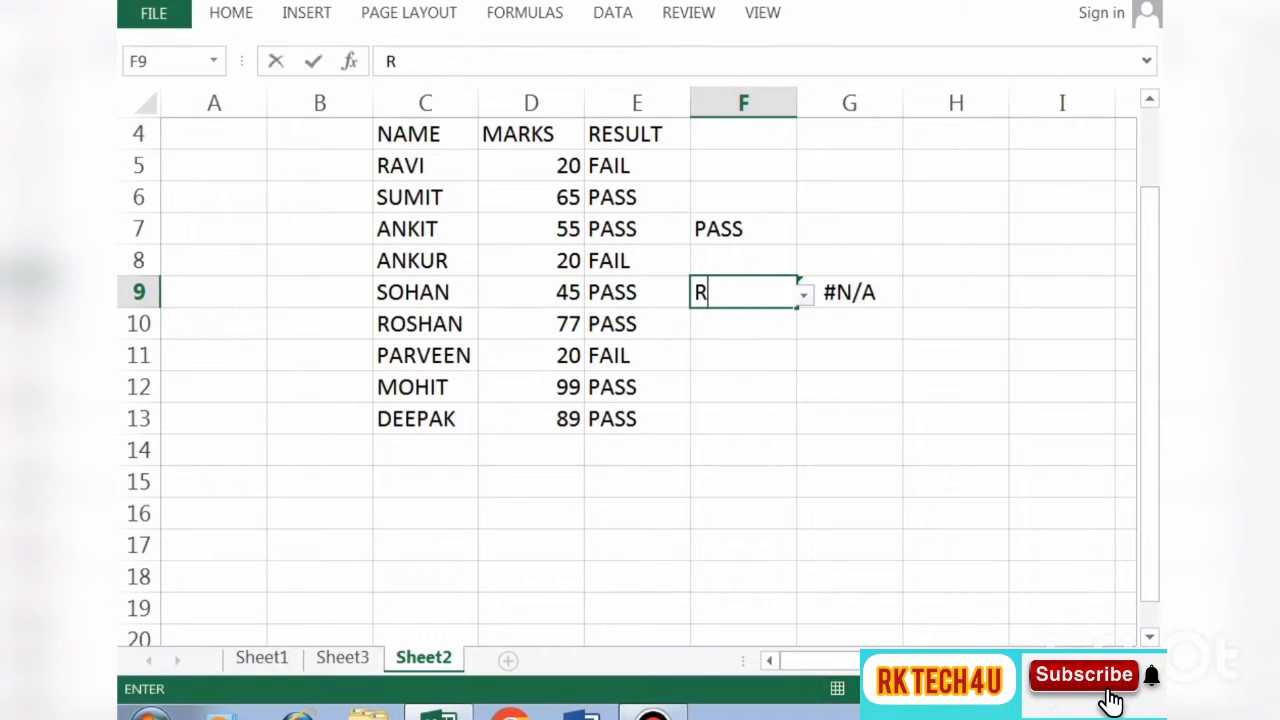
text(AVI)
key(Return)
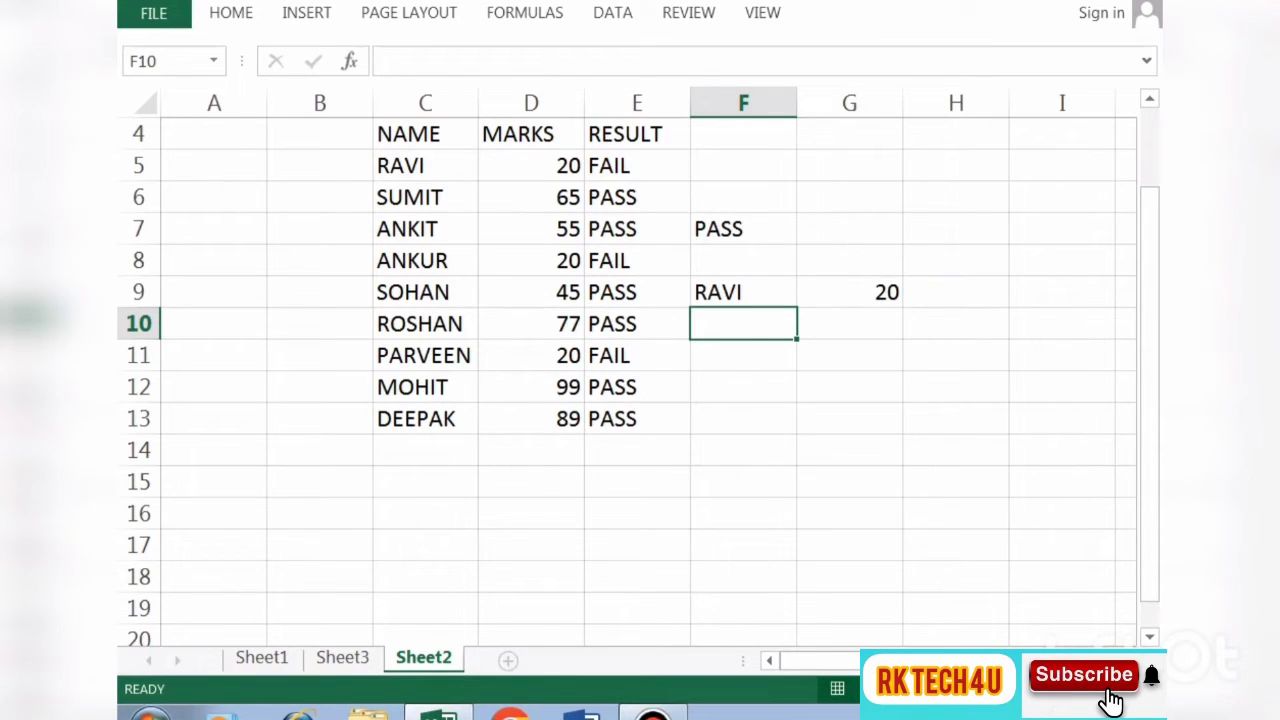
Replace F9's name with ROSHAN so G9 shows 77
click(743, 292)
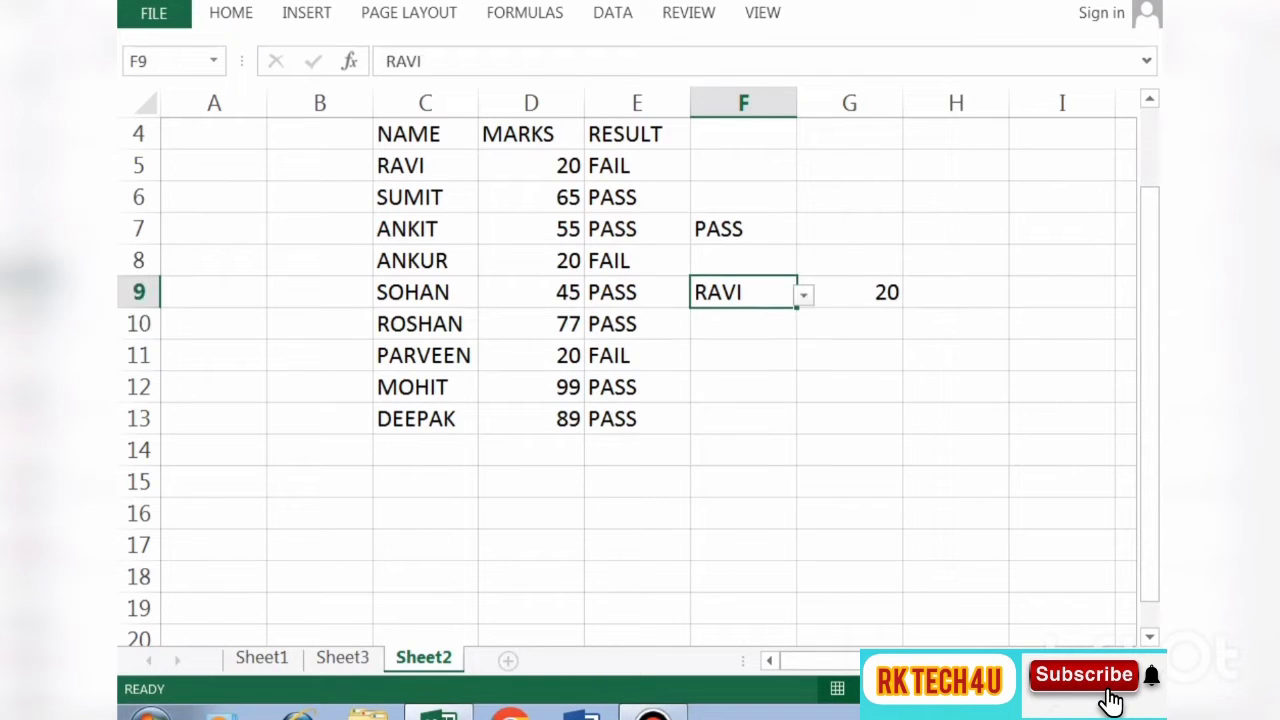
text(RO)
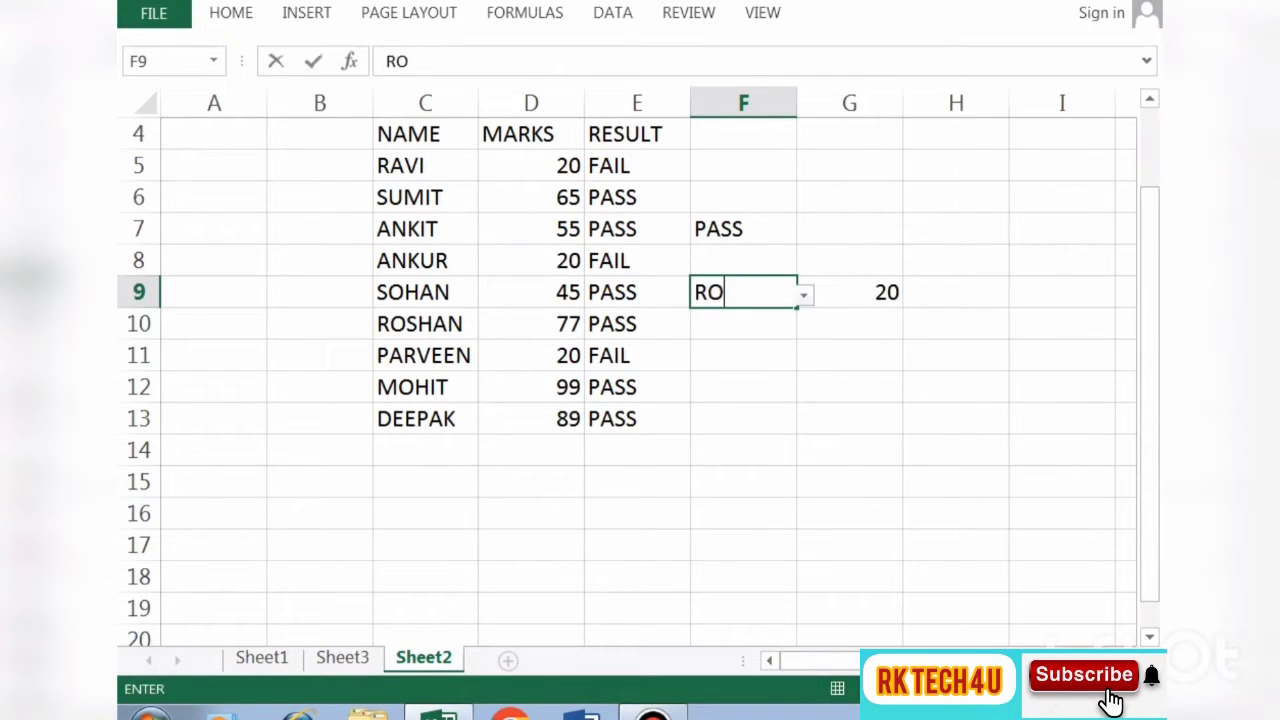
text(SHAN)
key(Return)
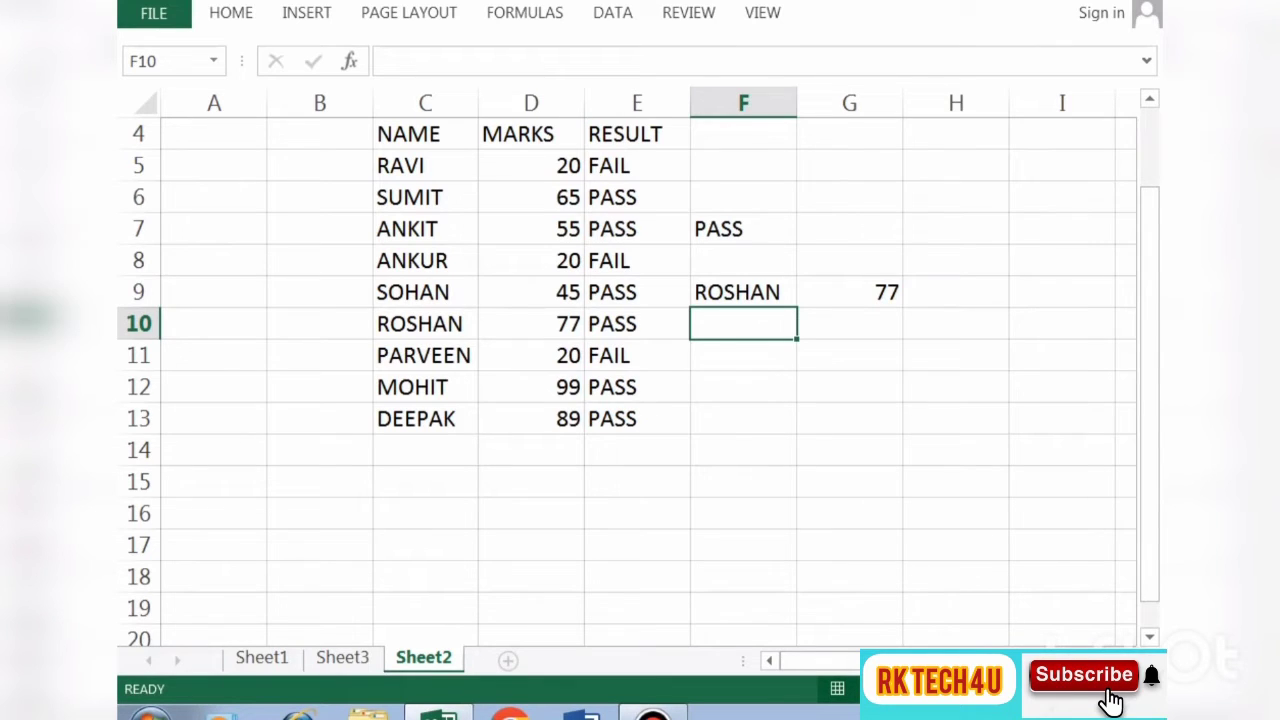
Enter =VLOOKUP(F9,C5:E13,3,0) in H9 to show ROSHAN's result PASS
click(955, 292)
text(=)
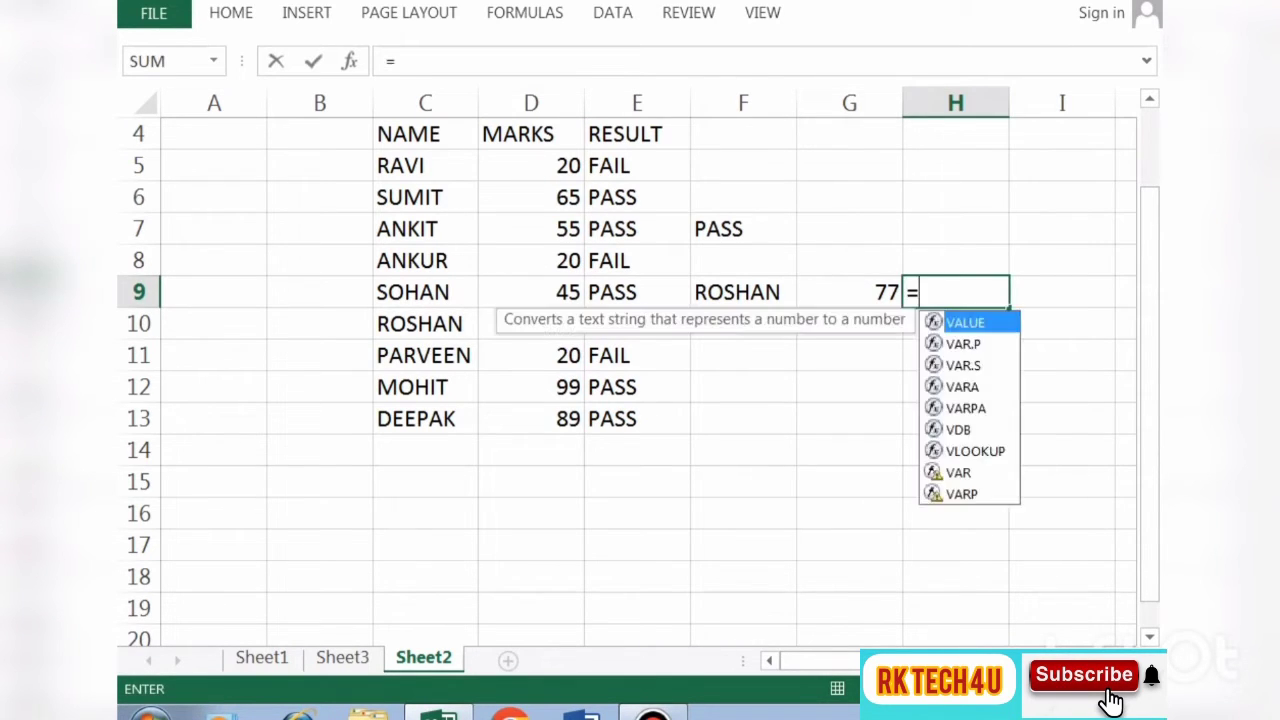
text(VLO)
key(Tab)
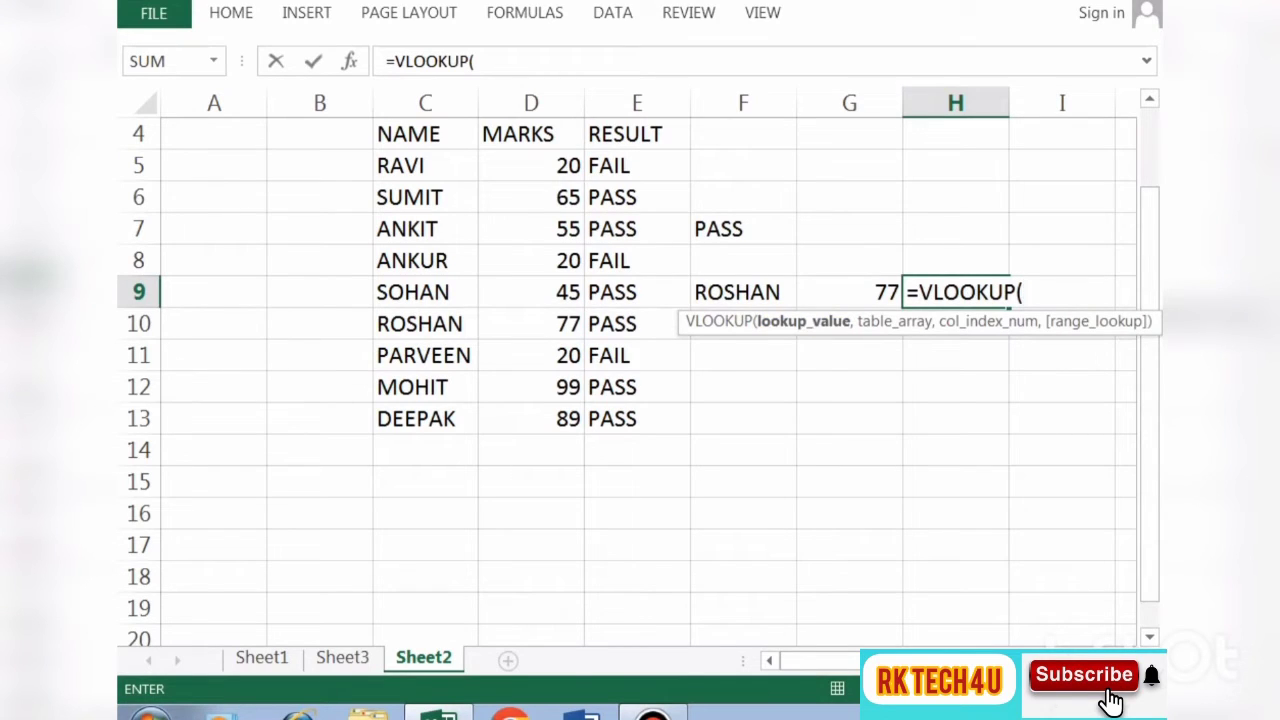
click(743, 292)
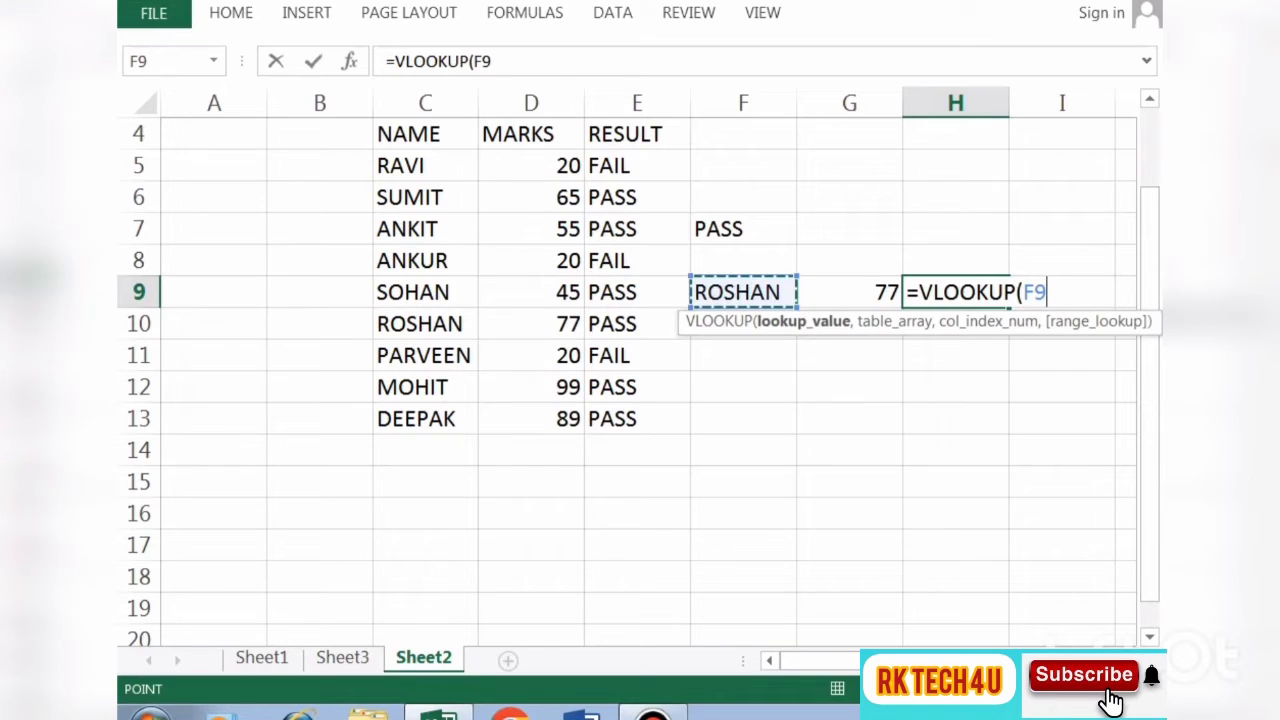
text(,)
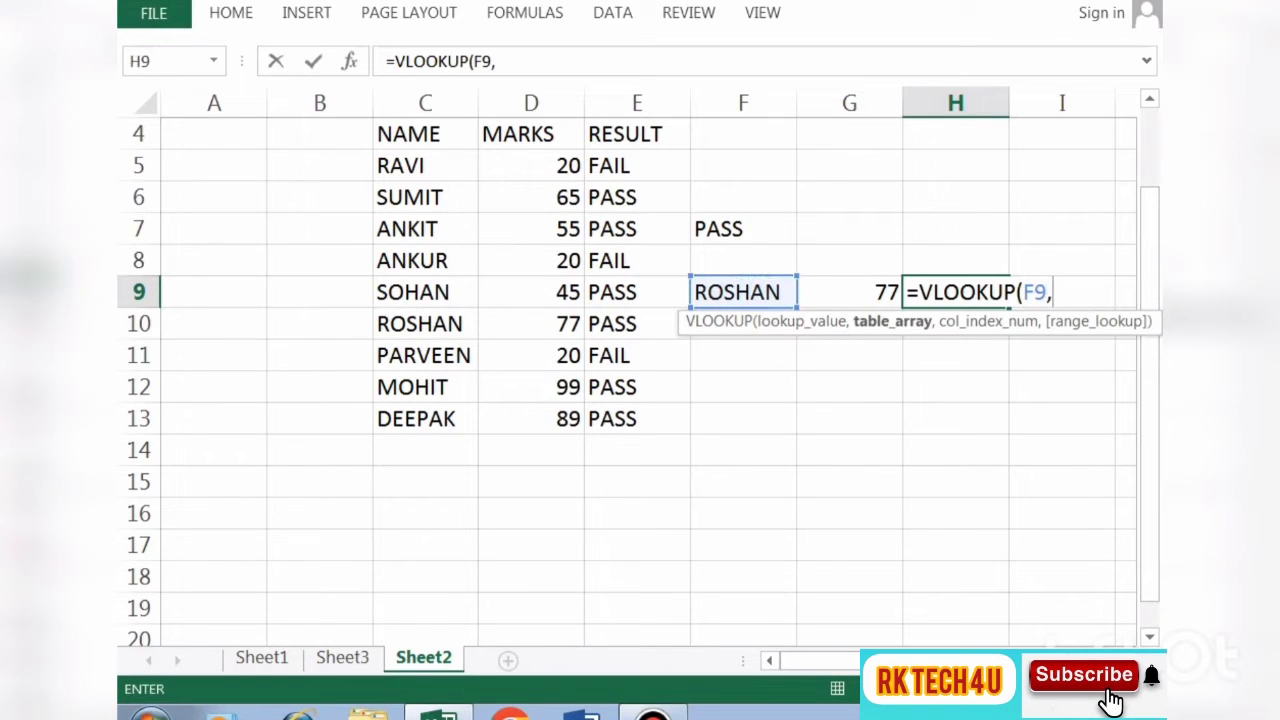
click(425, 165)
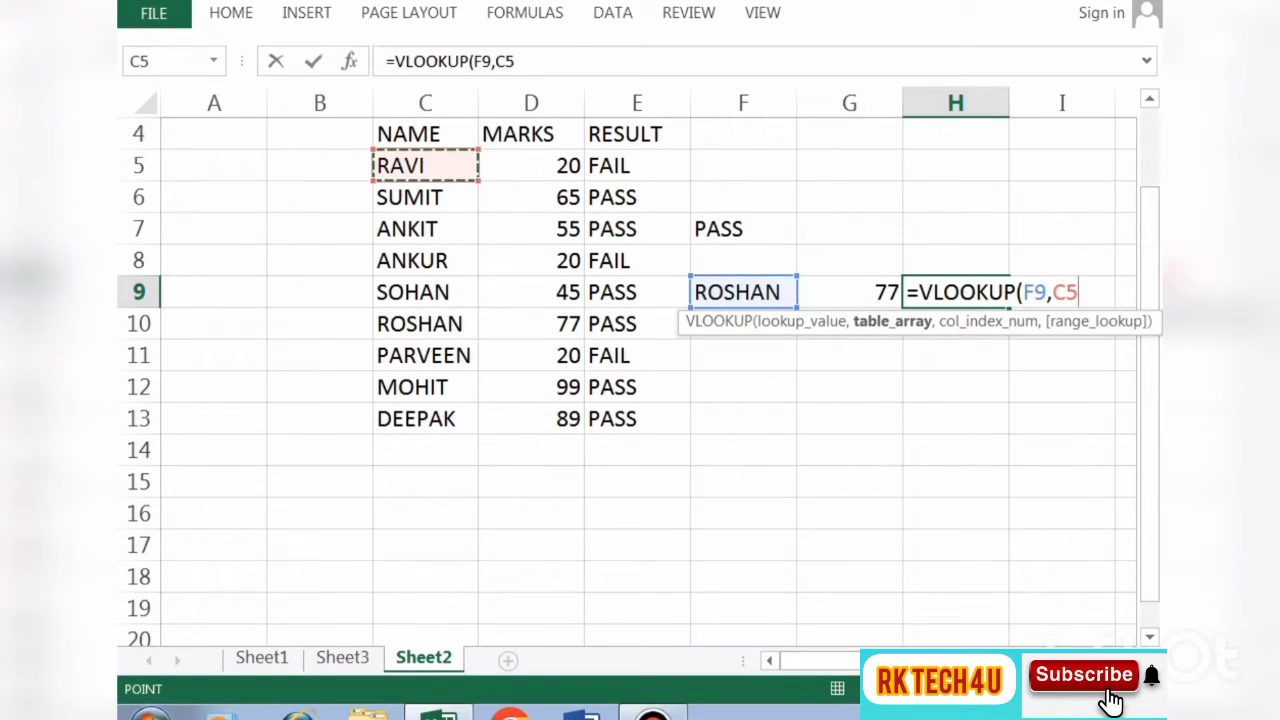
mouse_move(425, 165)
mouse_down()
mouse_move(660, 168)
mouse_move(660, 419)
mouse_up()
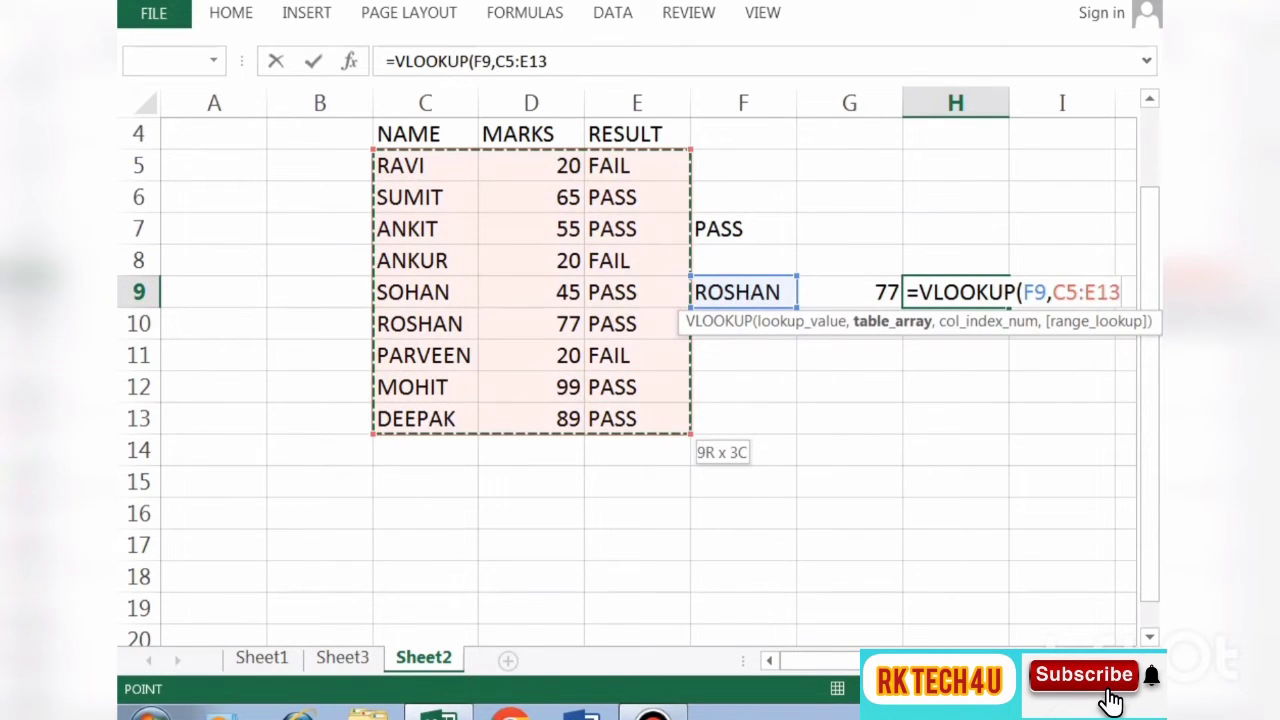
text(,)
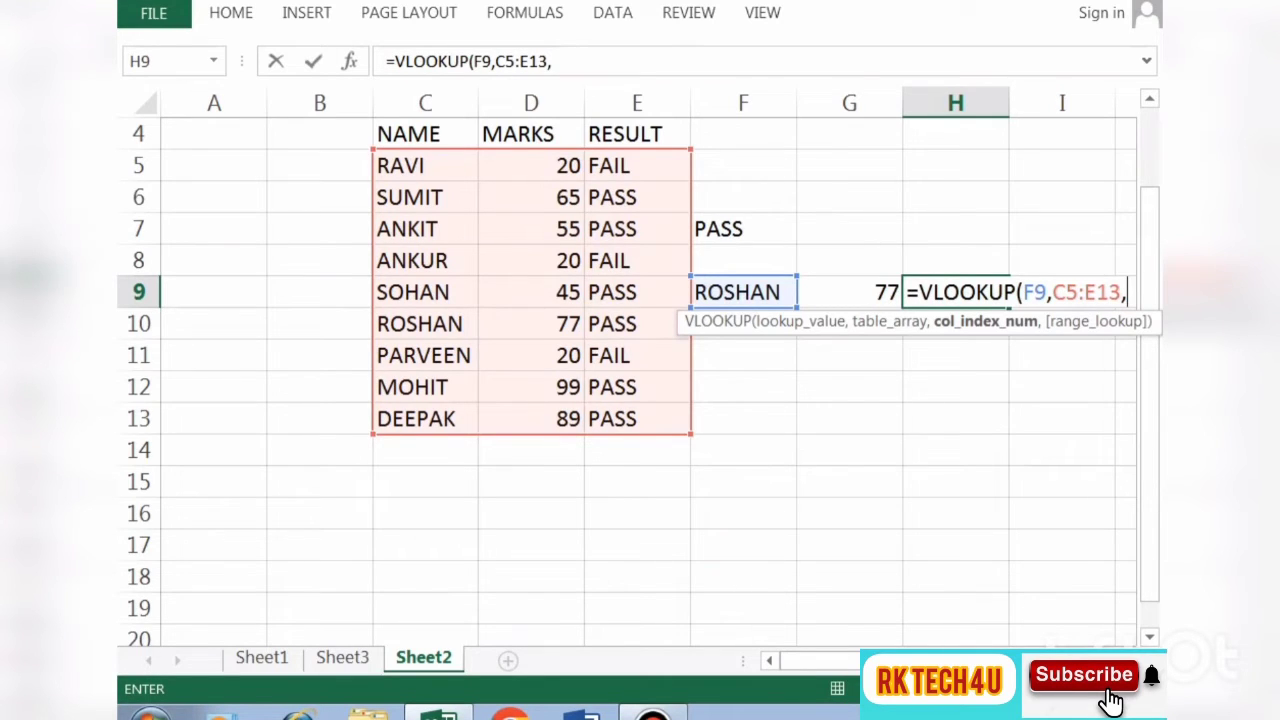
text(3)
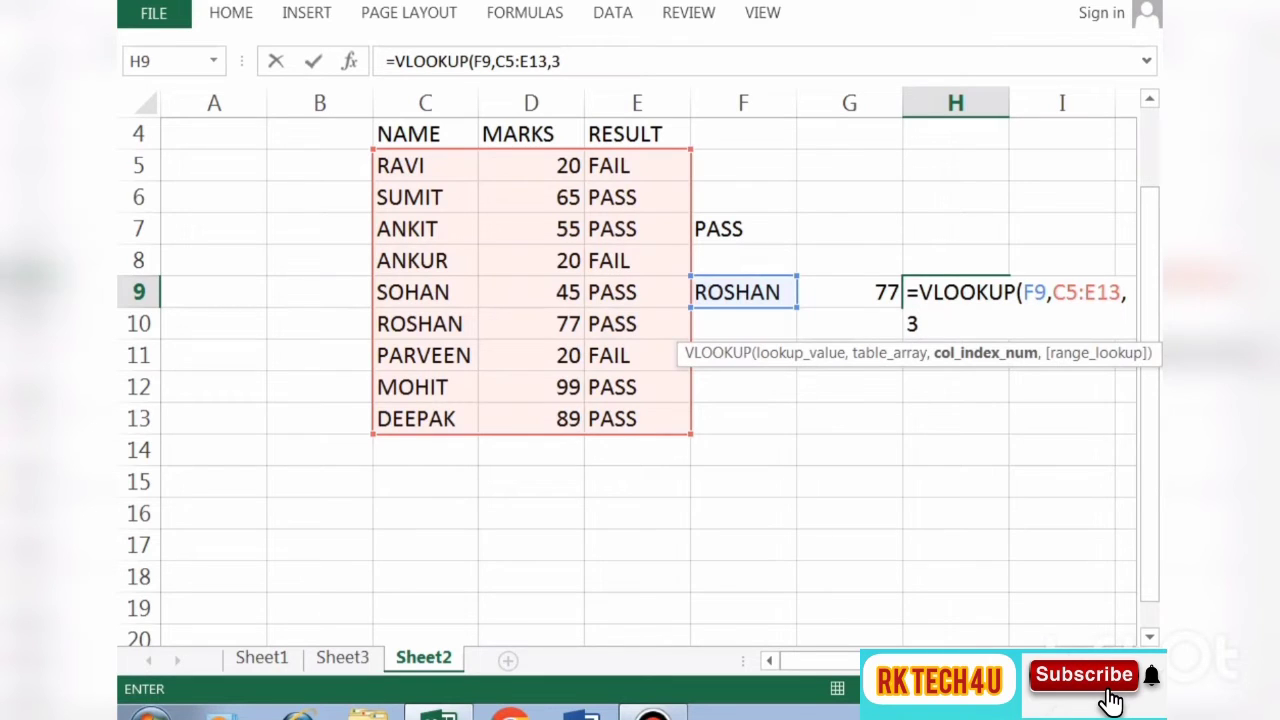
text(,)
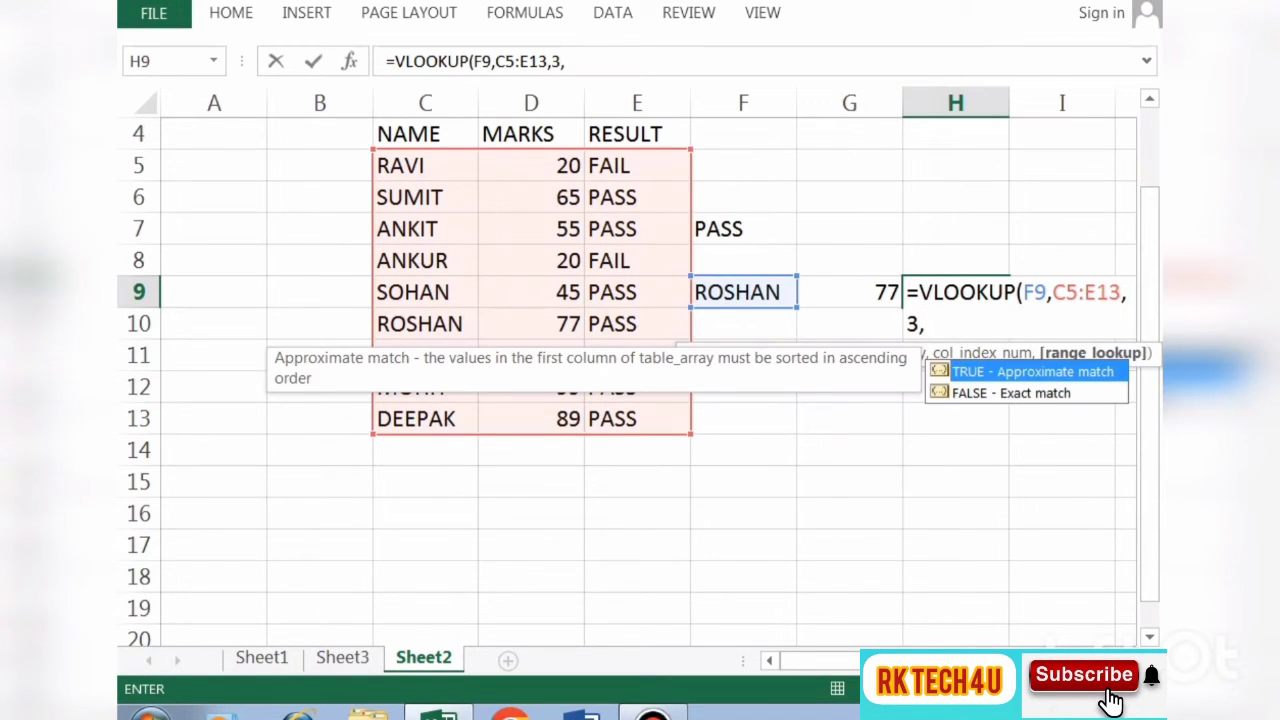
text(0)
text())
key(Return)
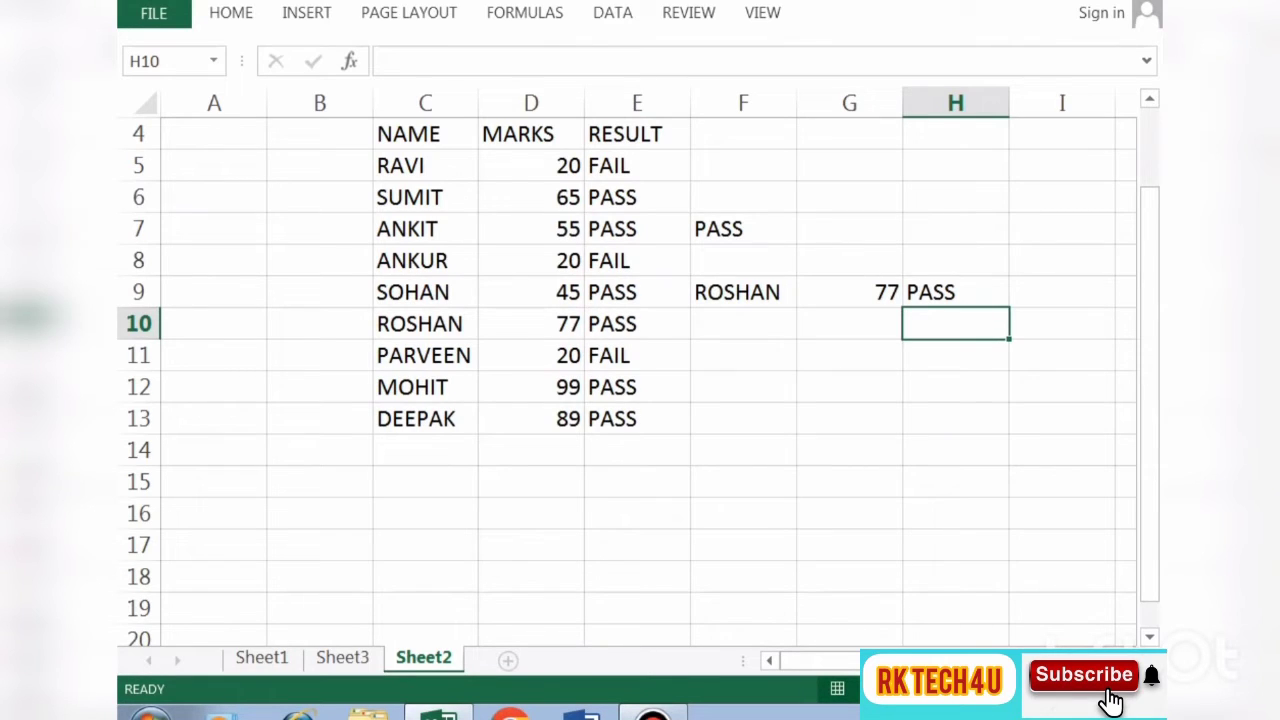
Enter ANKUR in F9 so the lookups show 20 and FAIL
click(743, 292)
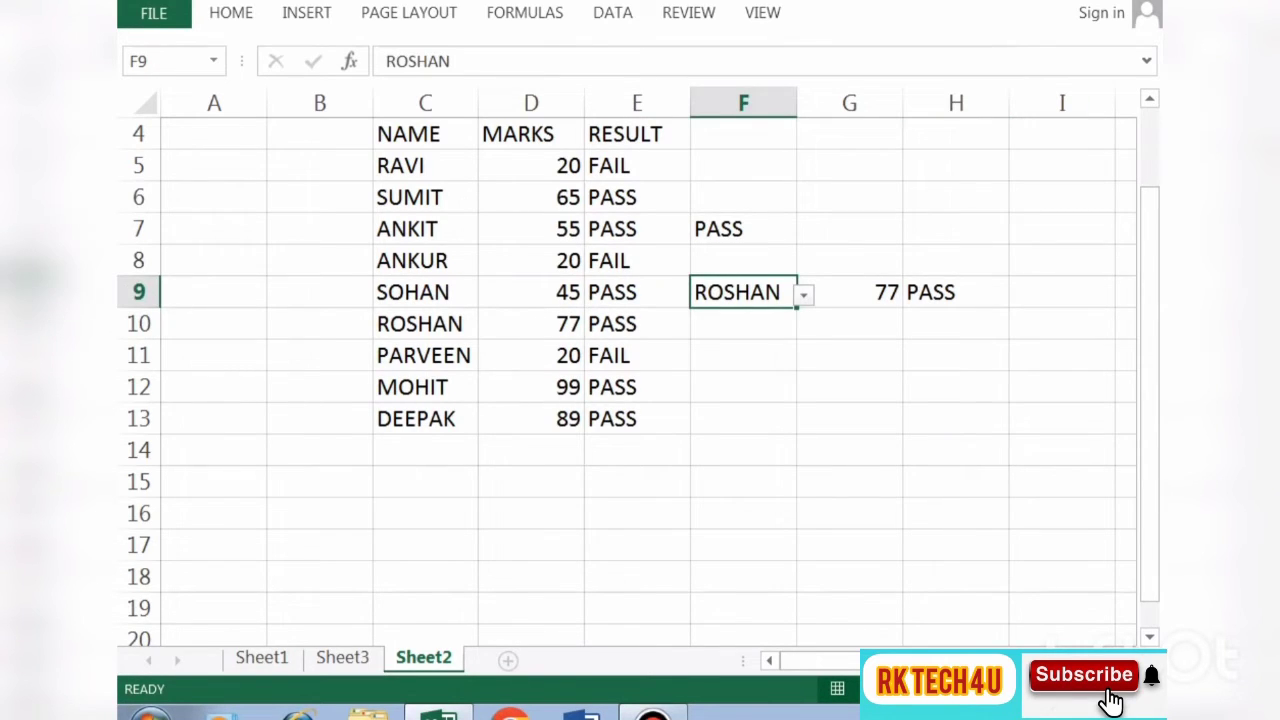
text(ANKUR)
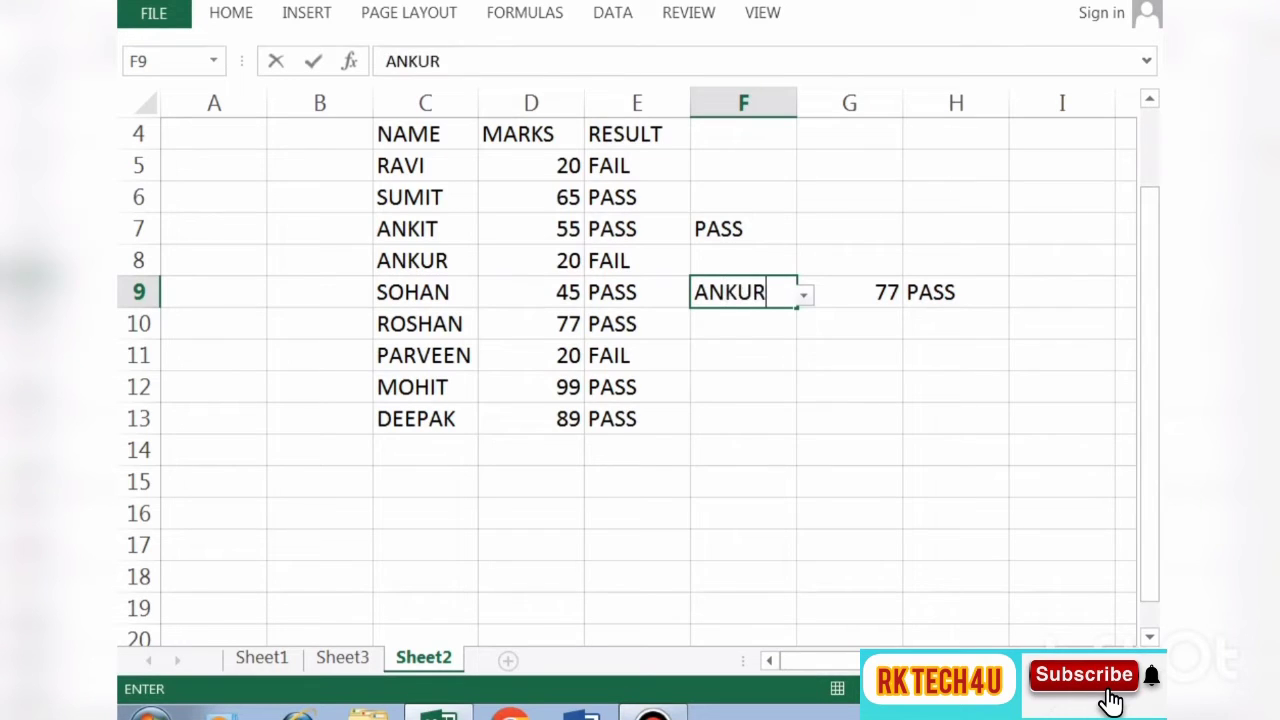
key(Return)
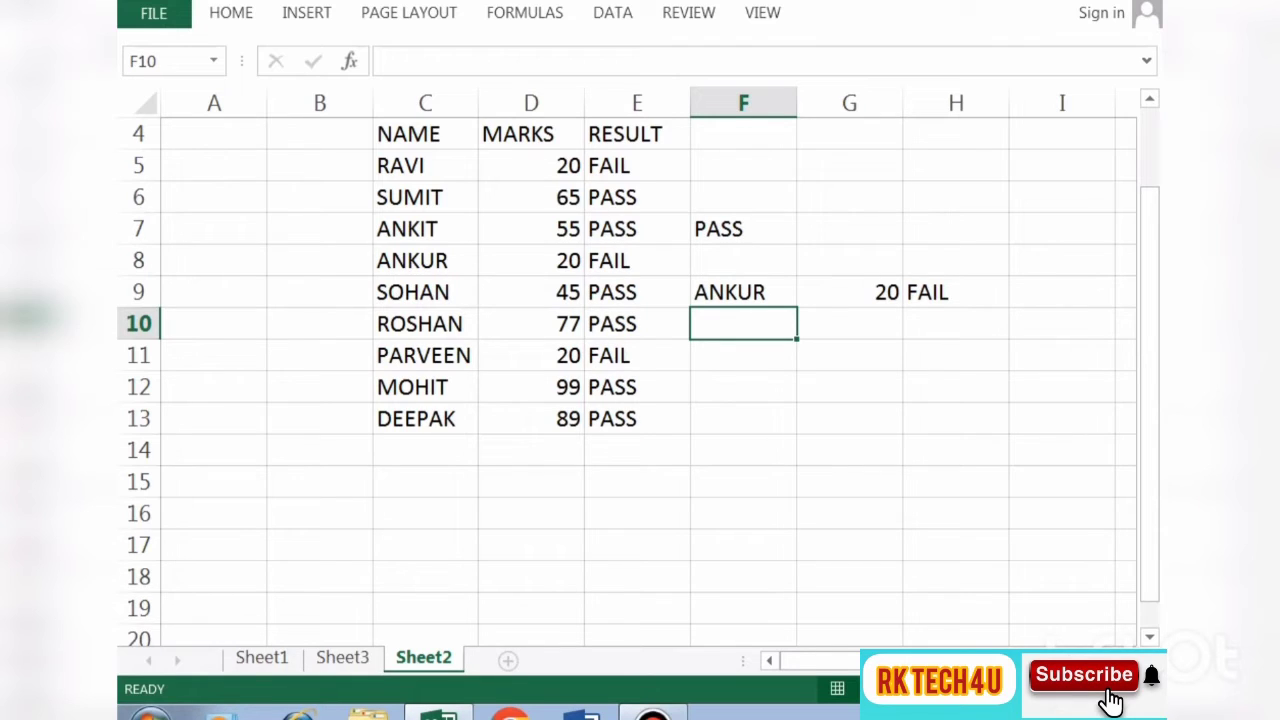
Browse F9's dropdown list of names, keeping ANKUR selected
click(743, 292)
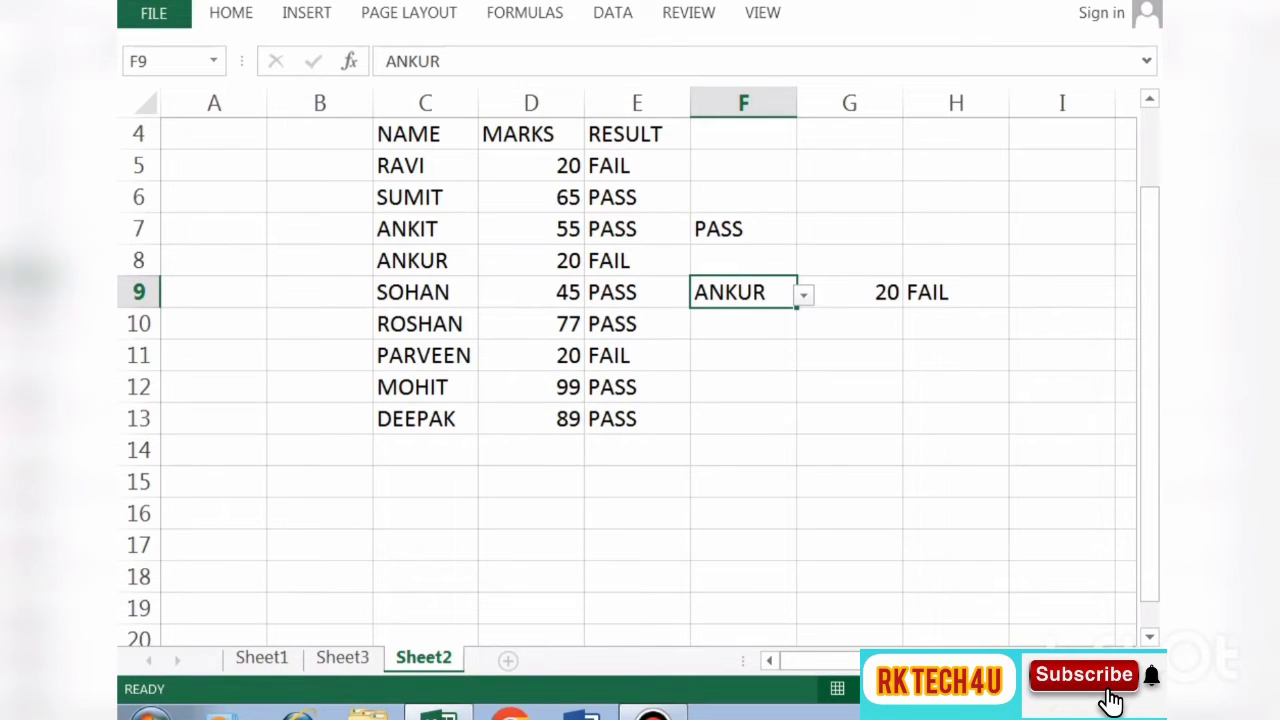
key(alt+Down)
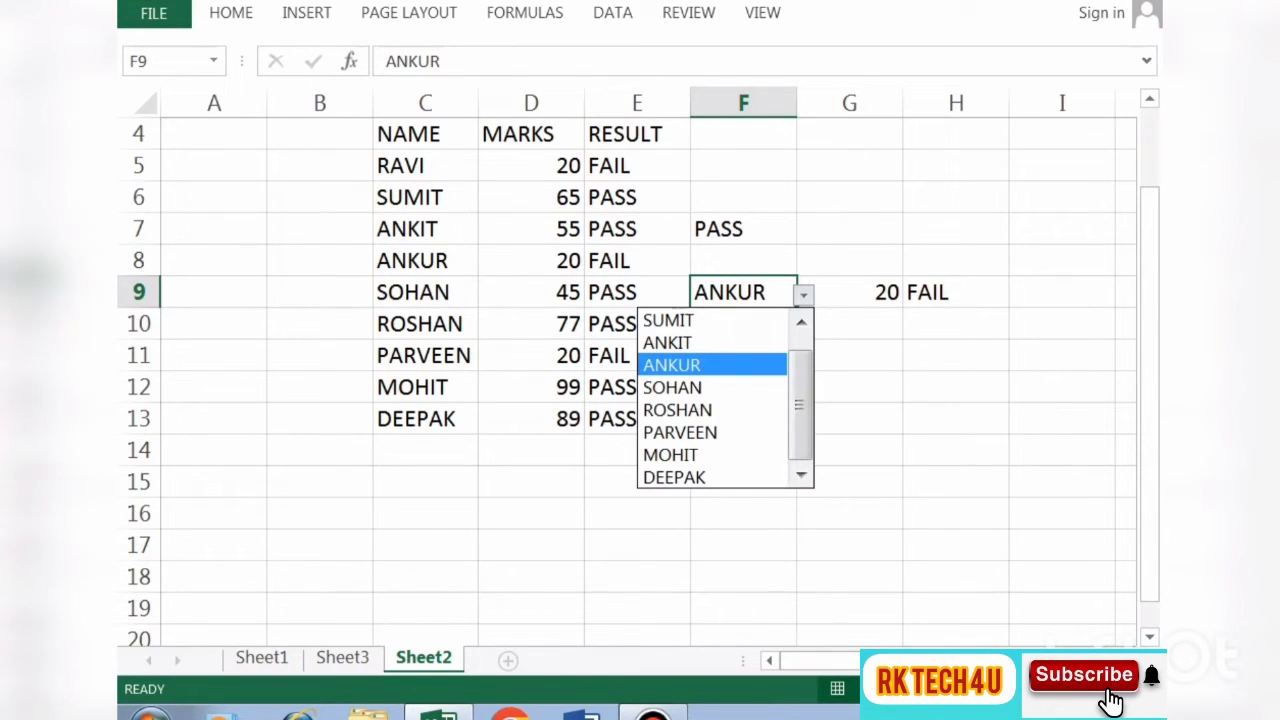
key(Return)
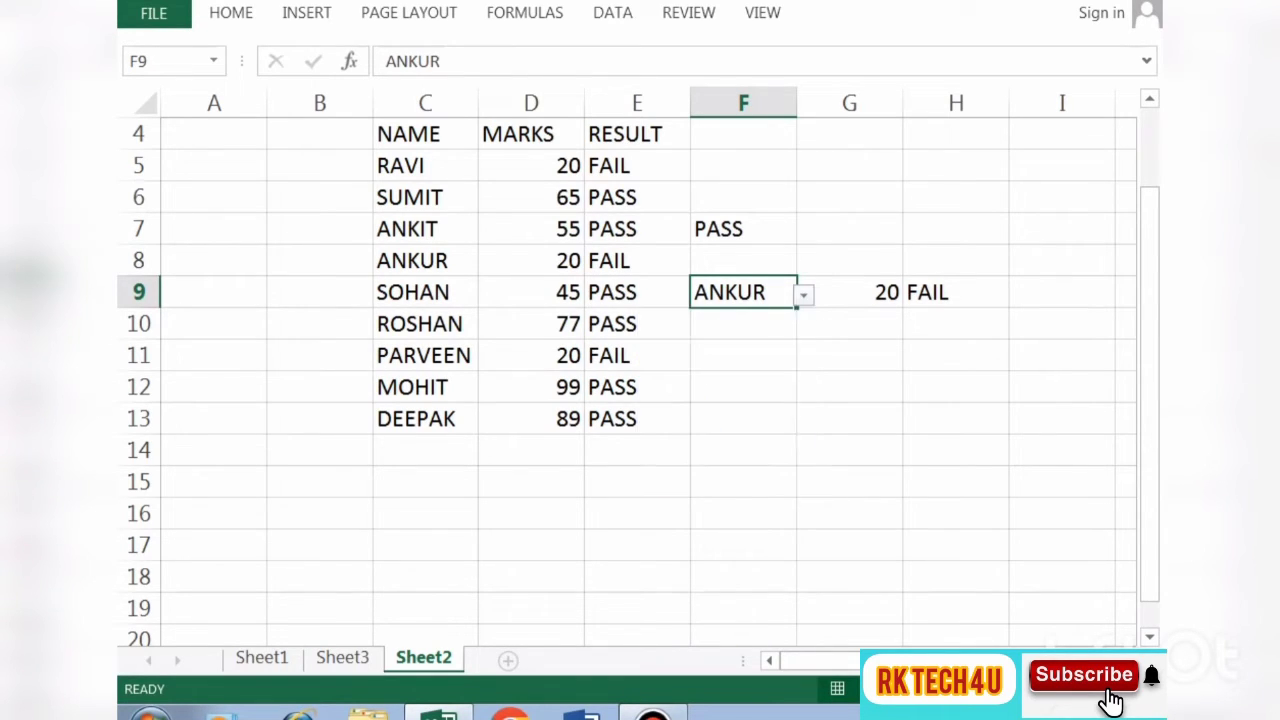
key(alt+Down)
key(Down)
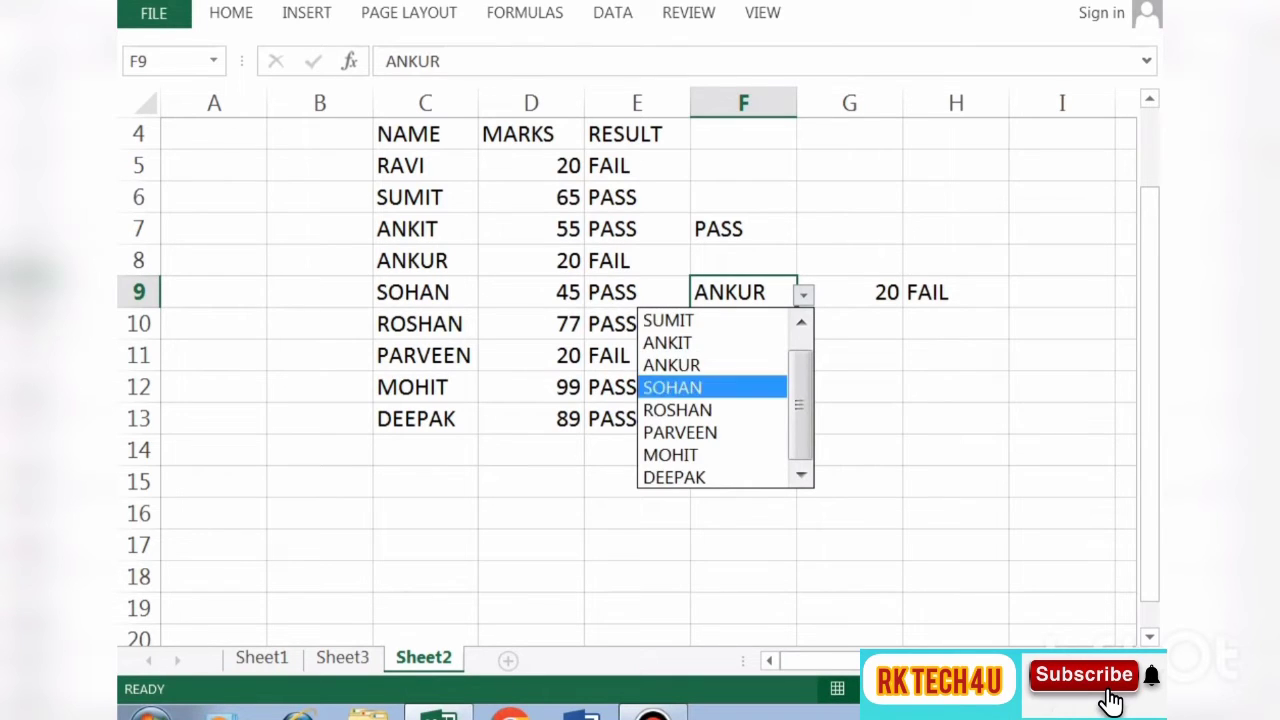
key(Down)
key(Down)
key(Down)
key(Up)
key(Up)
key(Up)
key(Up)
key(Up)
key(Up)
key(Escape)
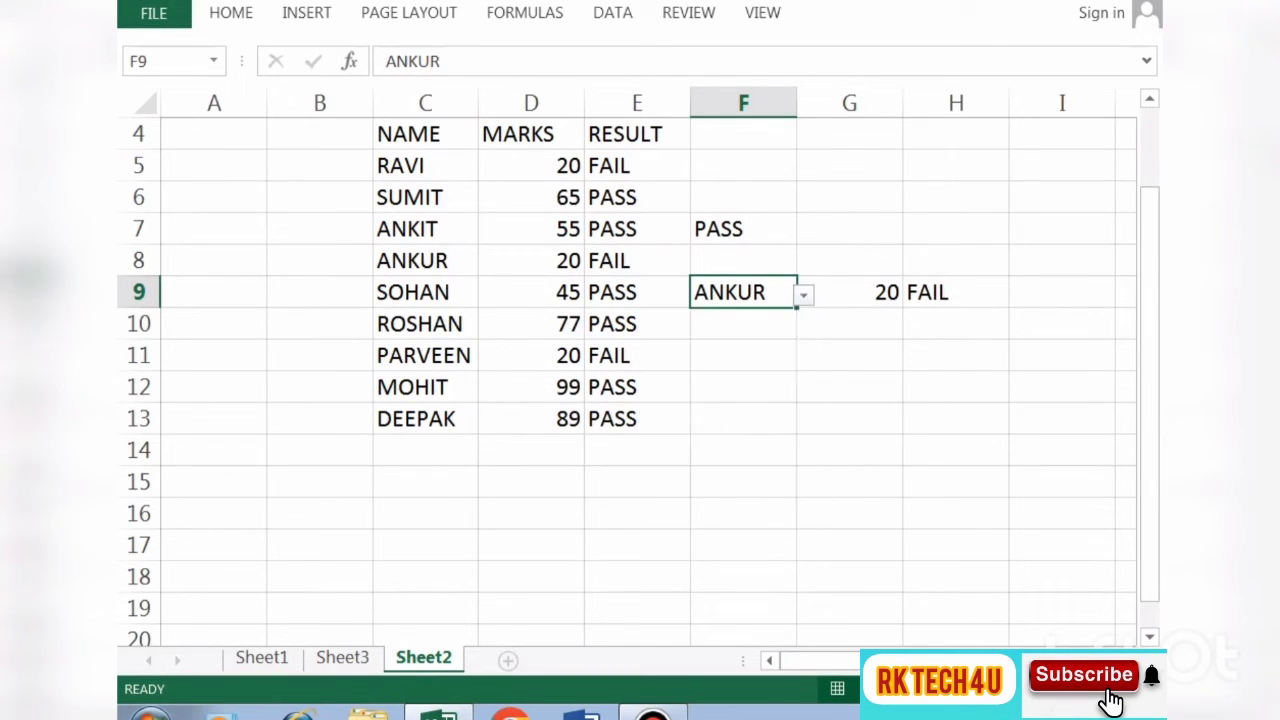
click(612, 12)
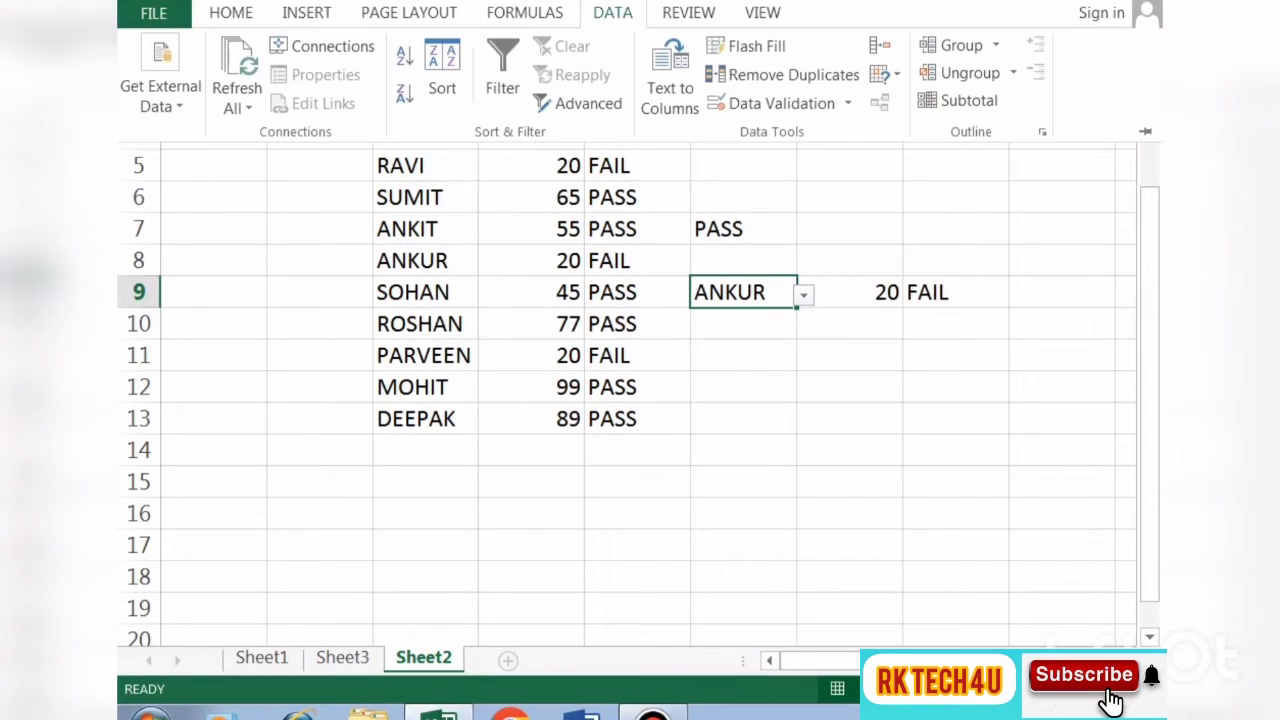
click(847, 103)
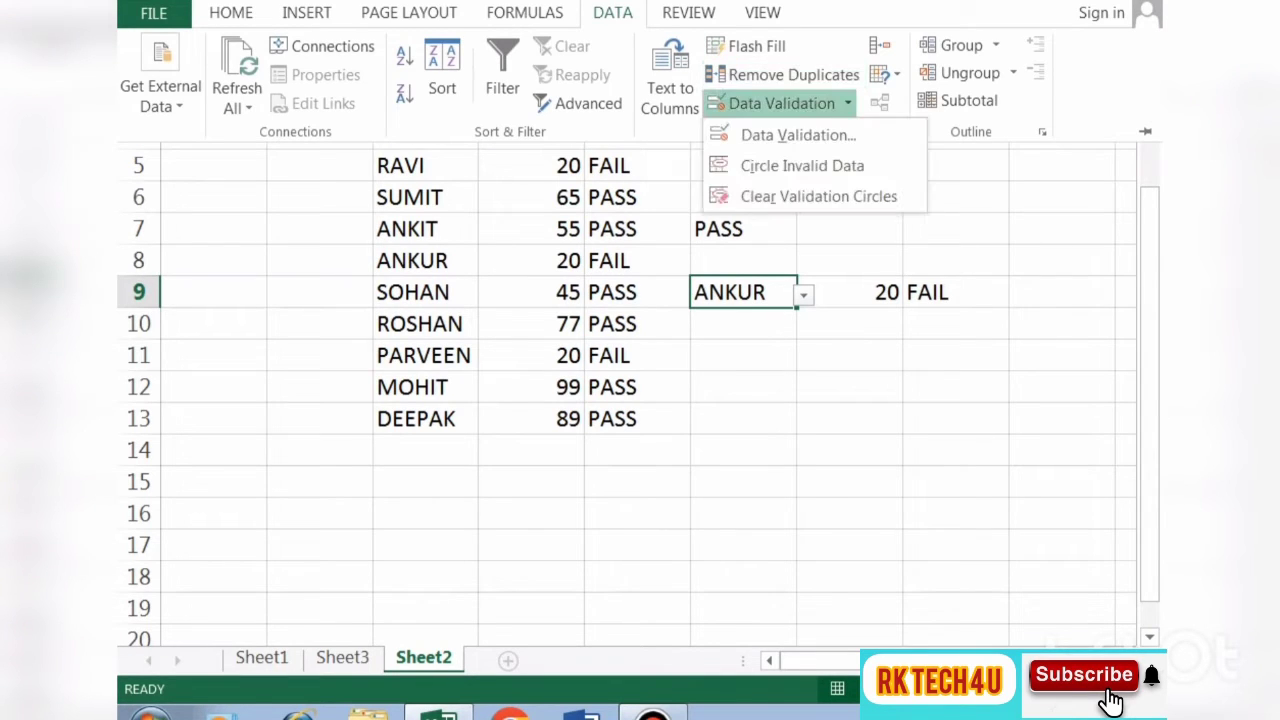
click(798, 135)
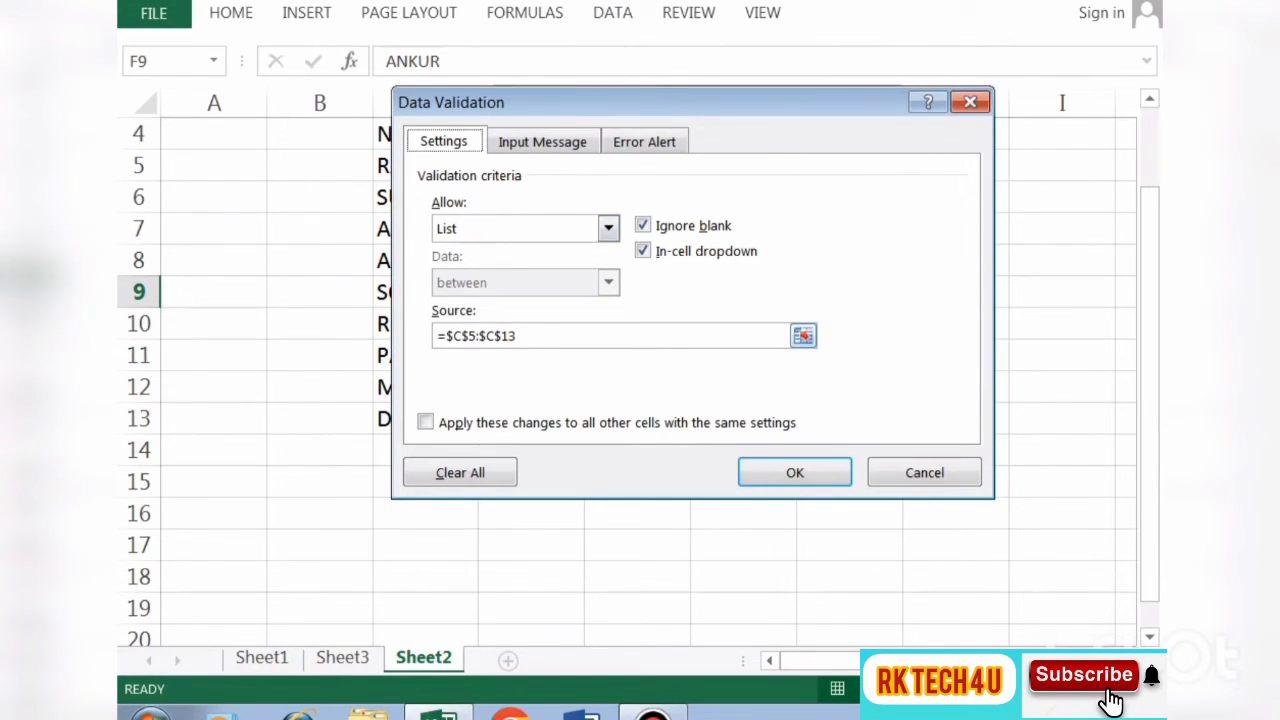
drag(600, 102, 718, 54)
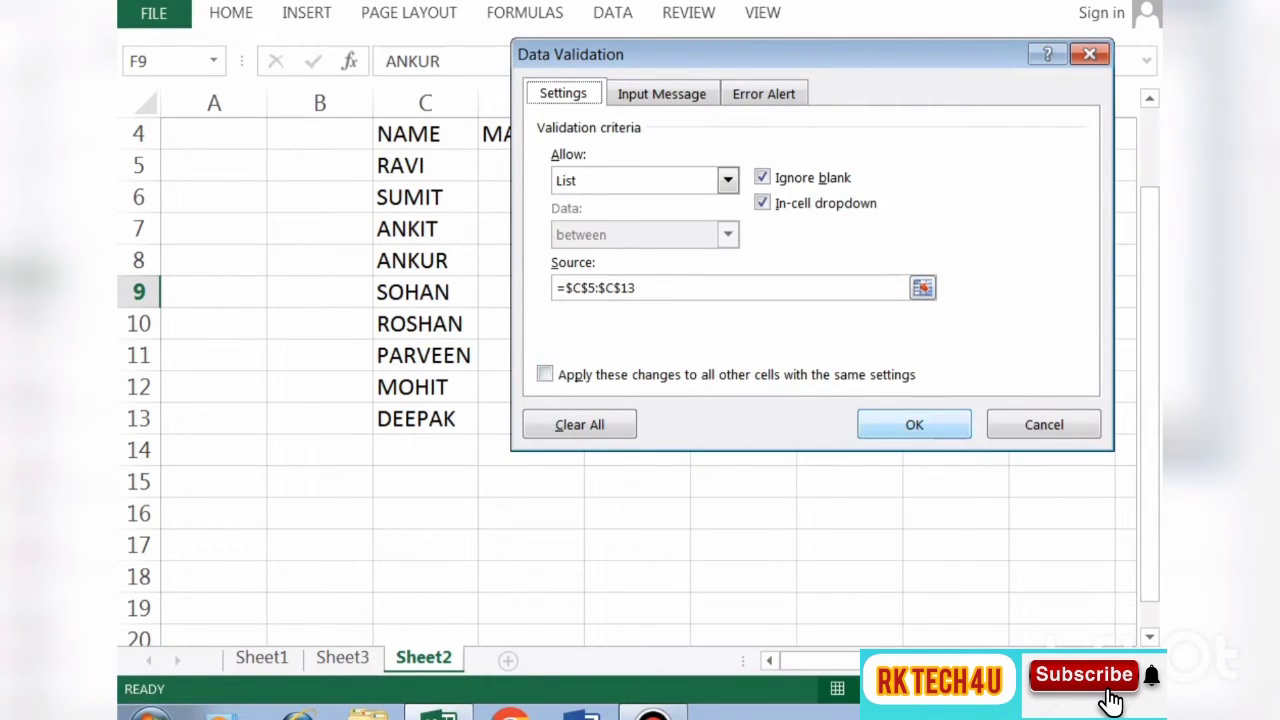
click(914, 424)
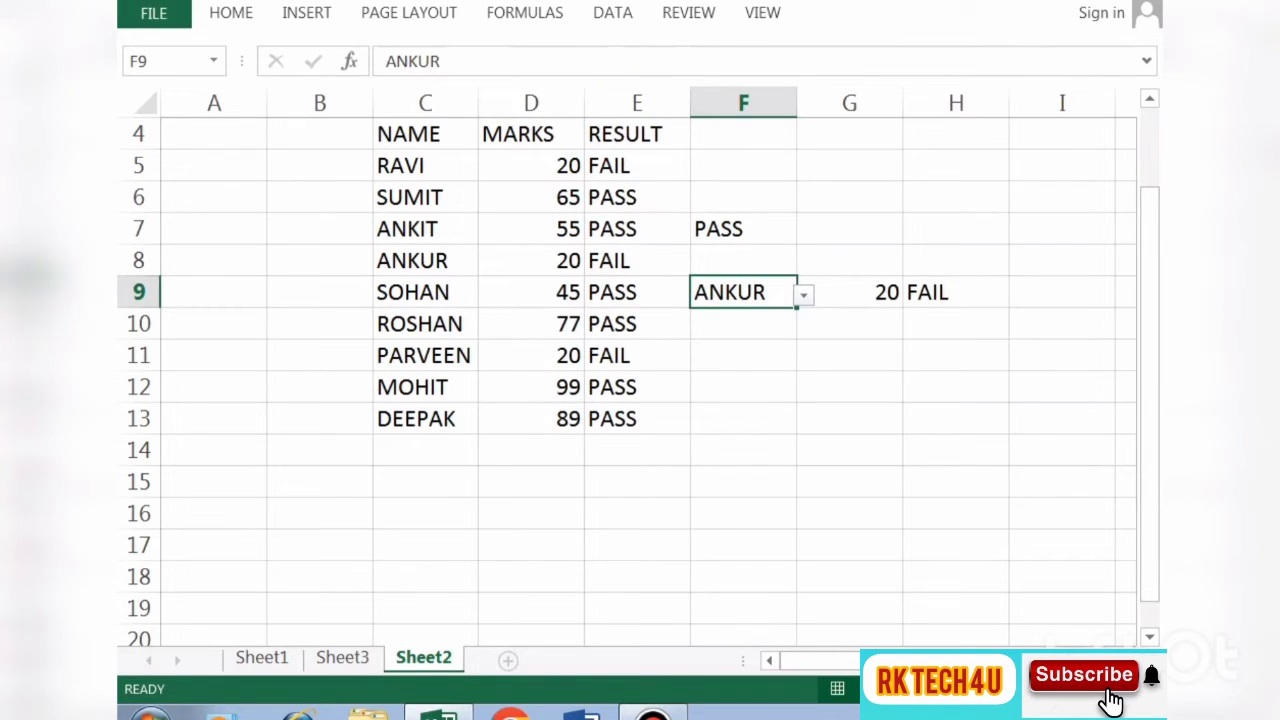
Pick ROSHAN, MOHIT and ANKUR in F9's dropdown to show 77 PASS, 99 PASS and 20 FAIL
key(alt+Down)
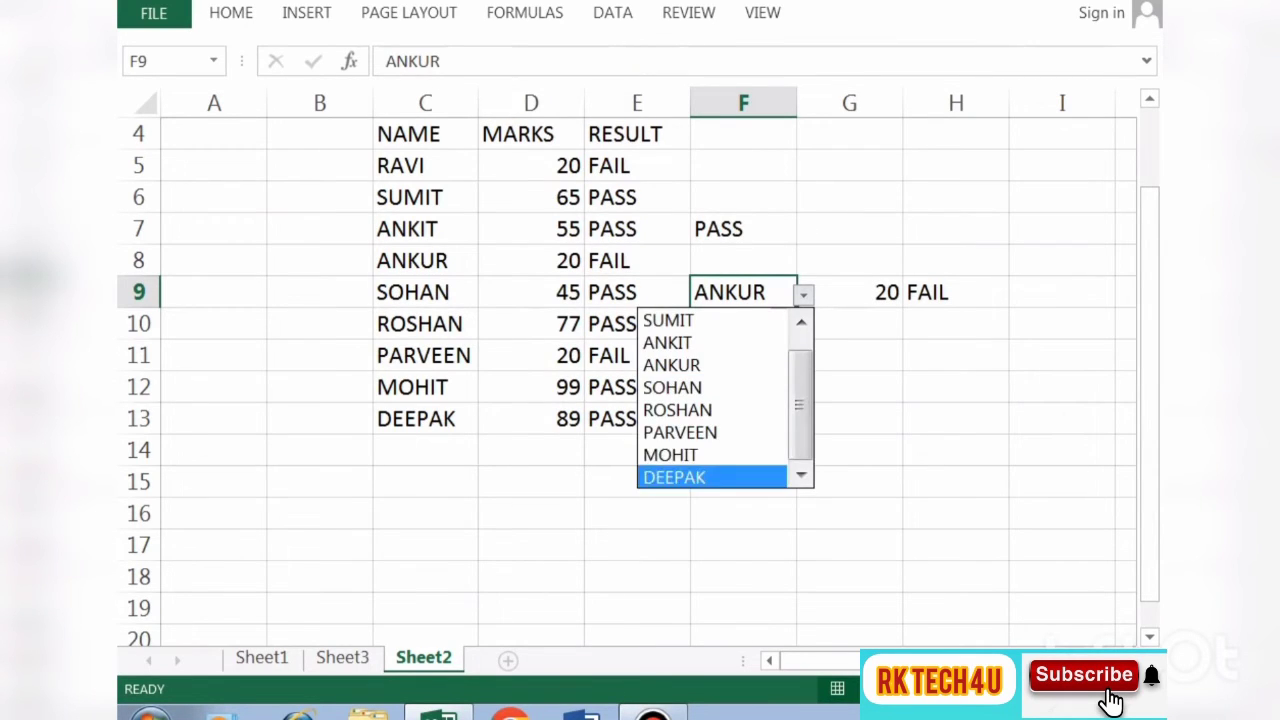
key(Up)
key(Up)
key(Up)
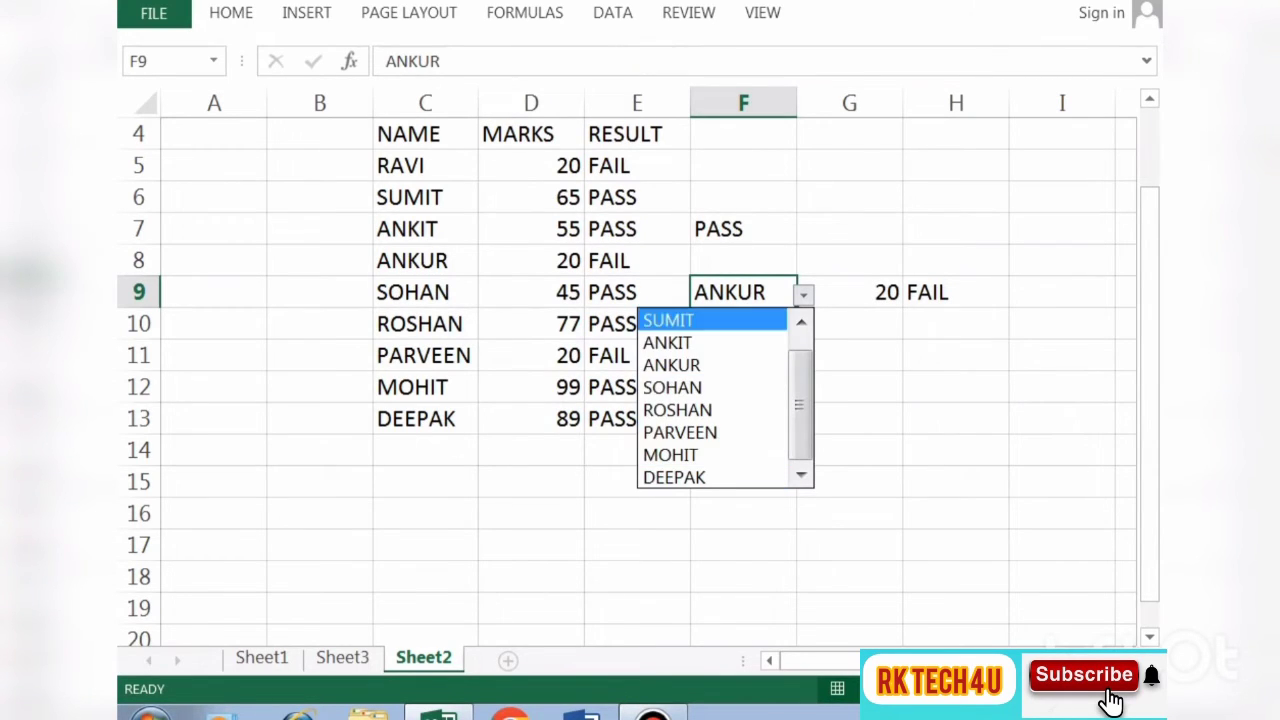
key(Down)
key(Down)
key(Down)
key(Down)
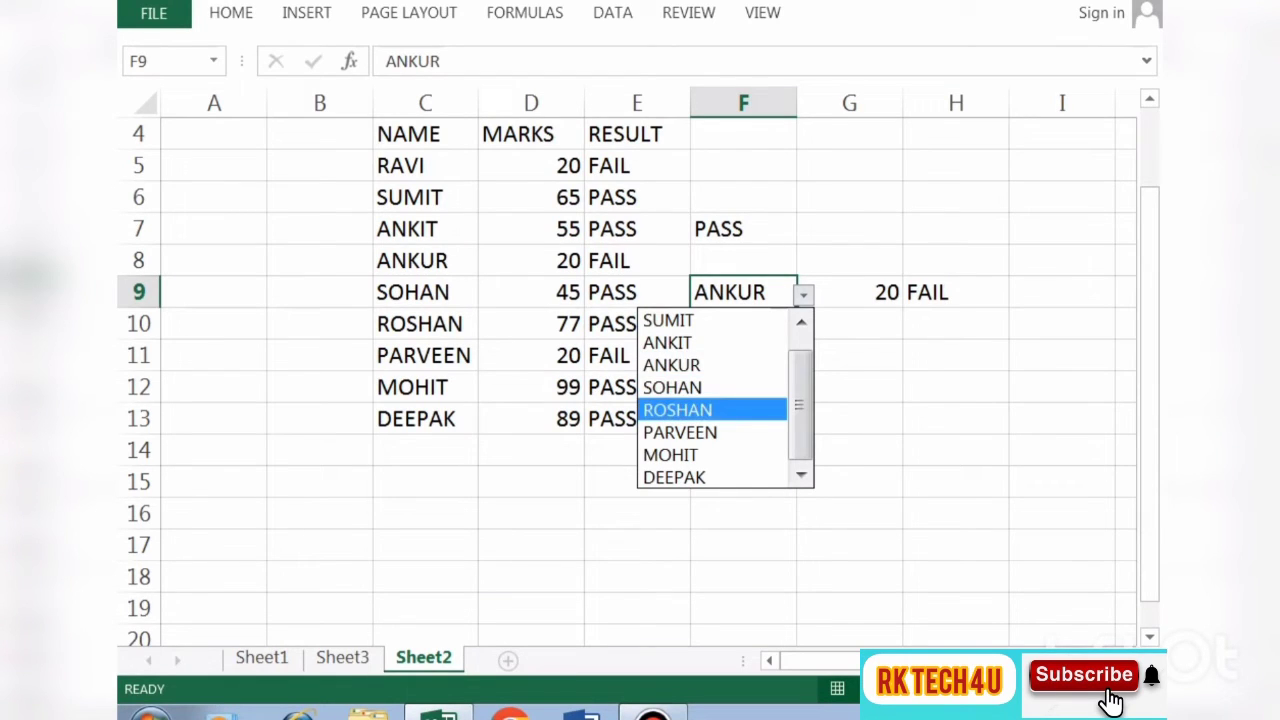
key(Return)
key(alt+Down)
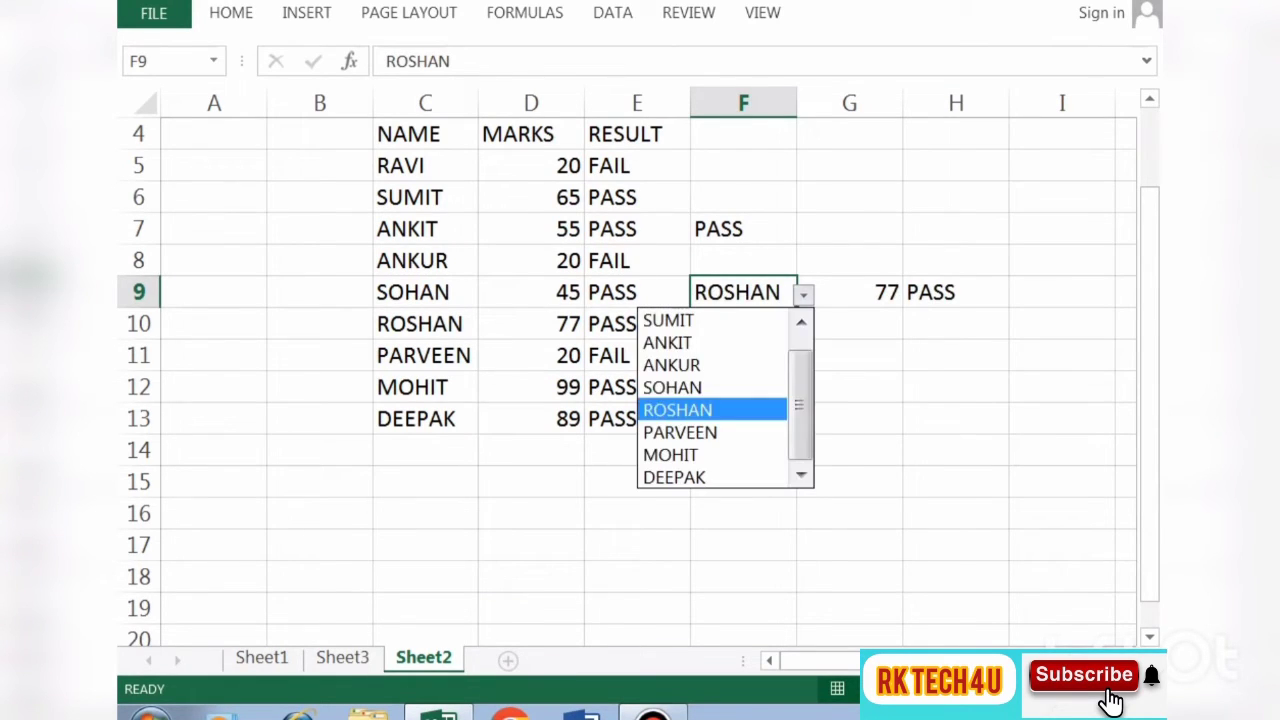
key(Down)
key(Down)
key(Return)
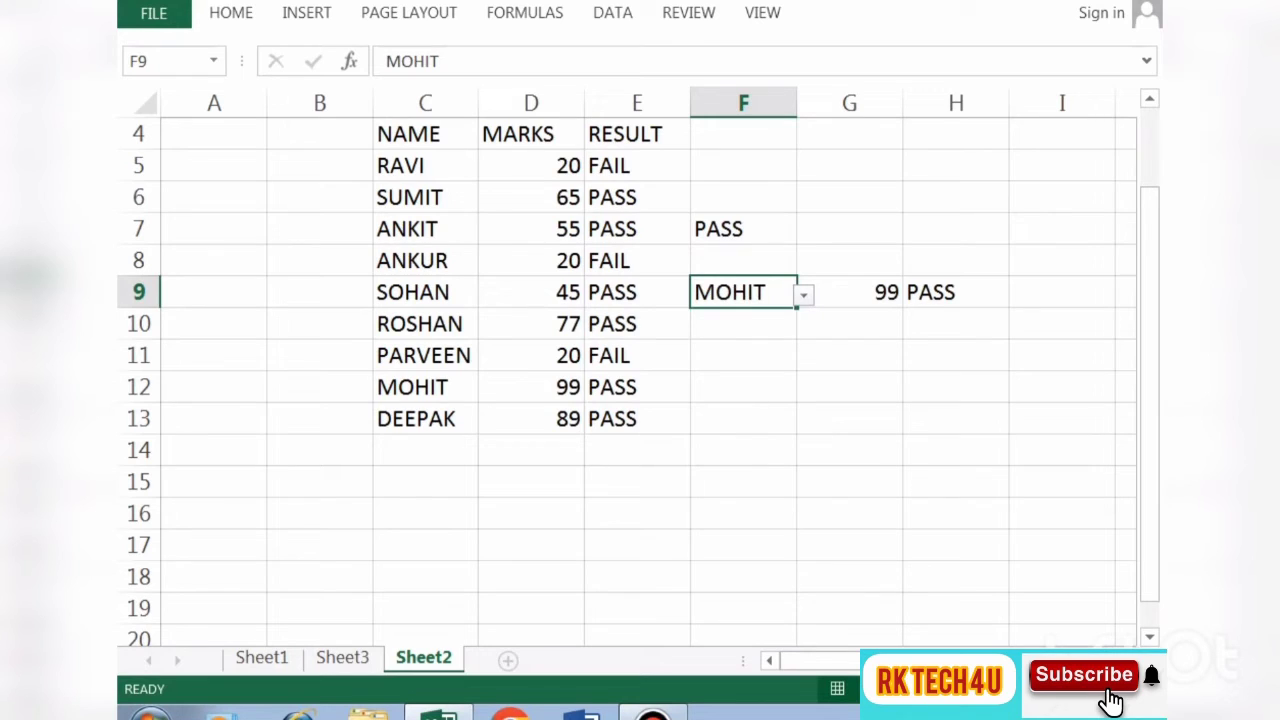
key(alt+Down)
key(Up)
key(Up)
key(Up)
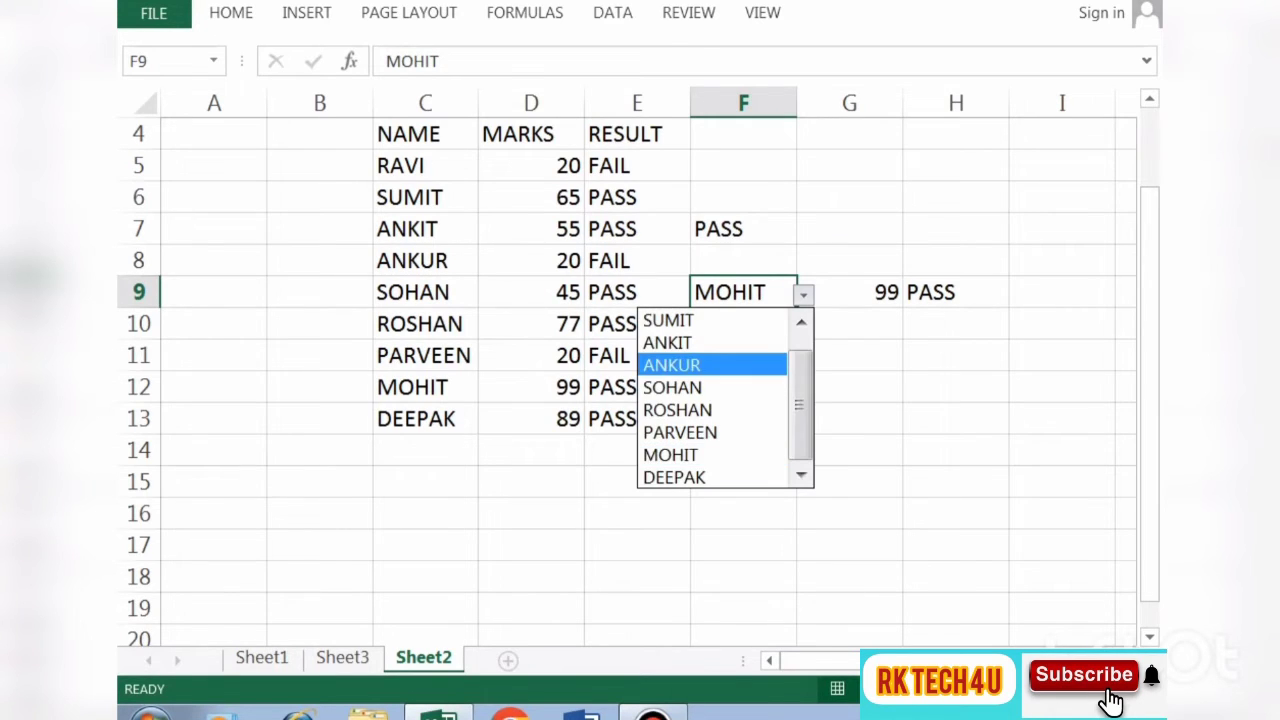
key(Return)
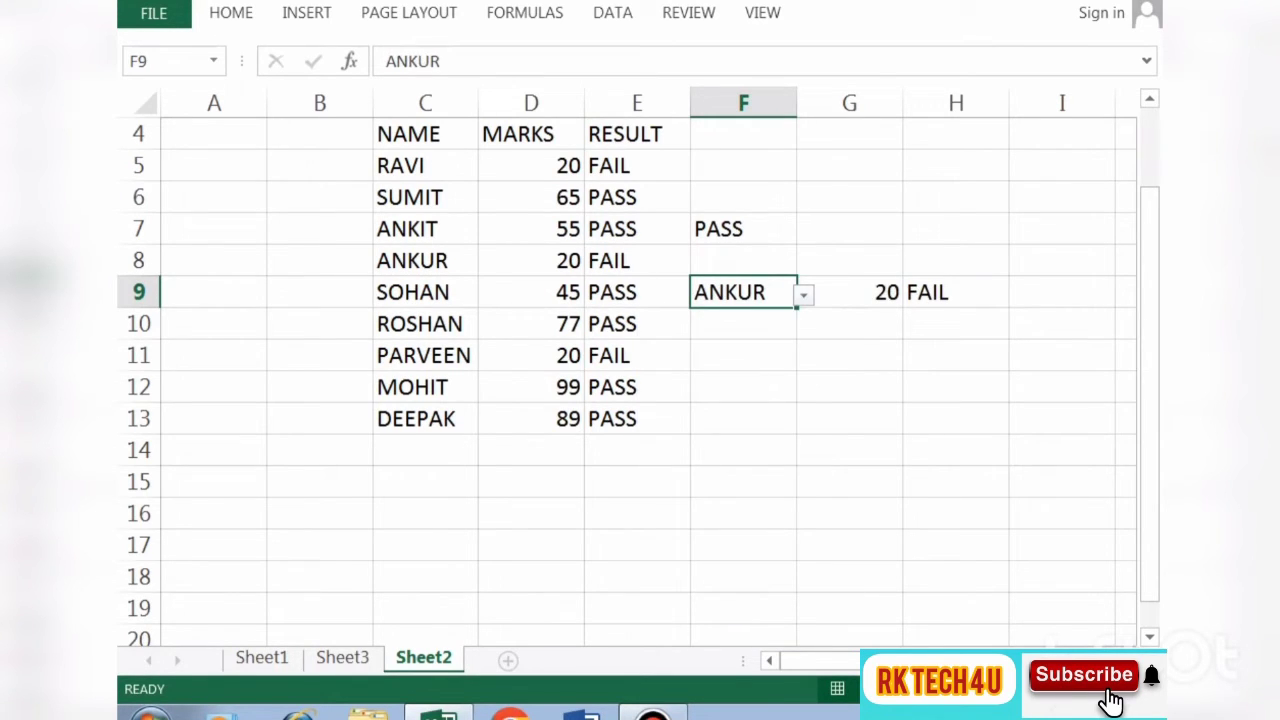
Choose PARVEEN, then ANKUR, then ROSHAN from F9's name dropdown
key(alt+Down)
key(Down)
key(Down)
key(Down)
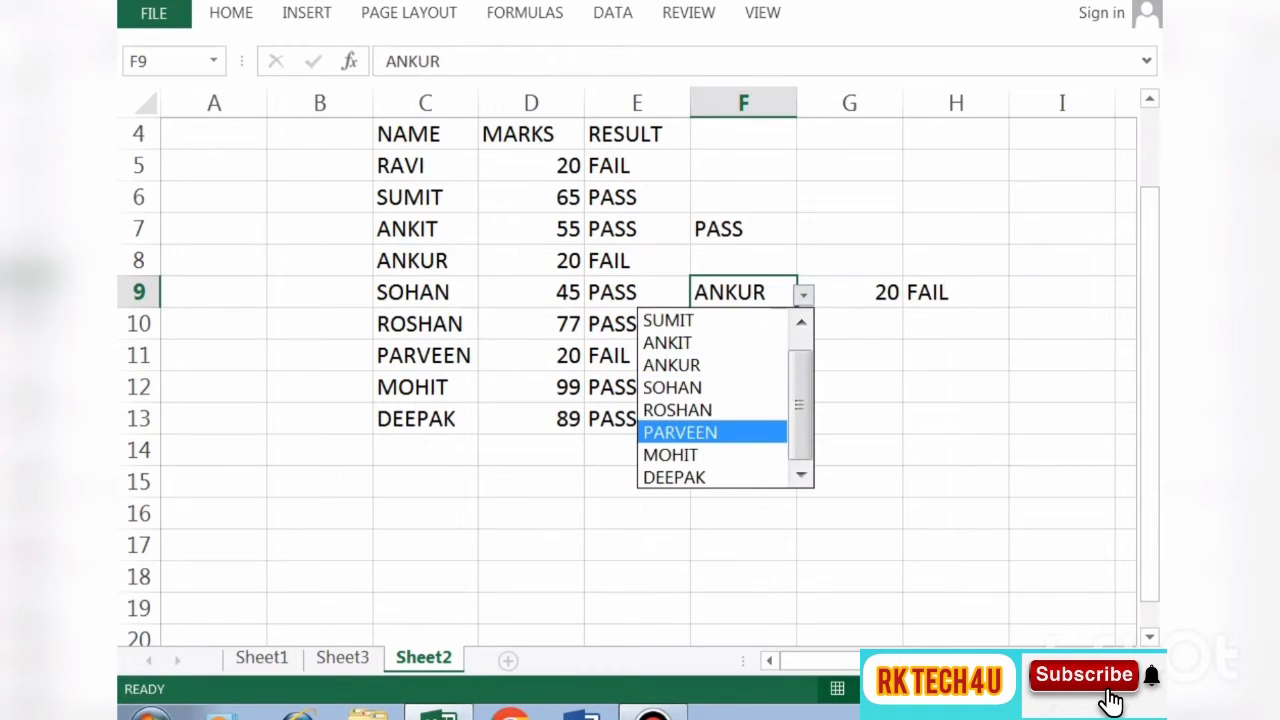
key(Return)
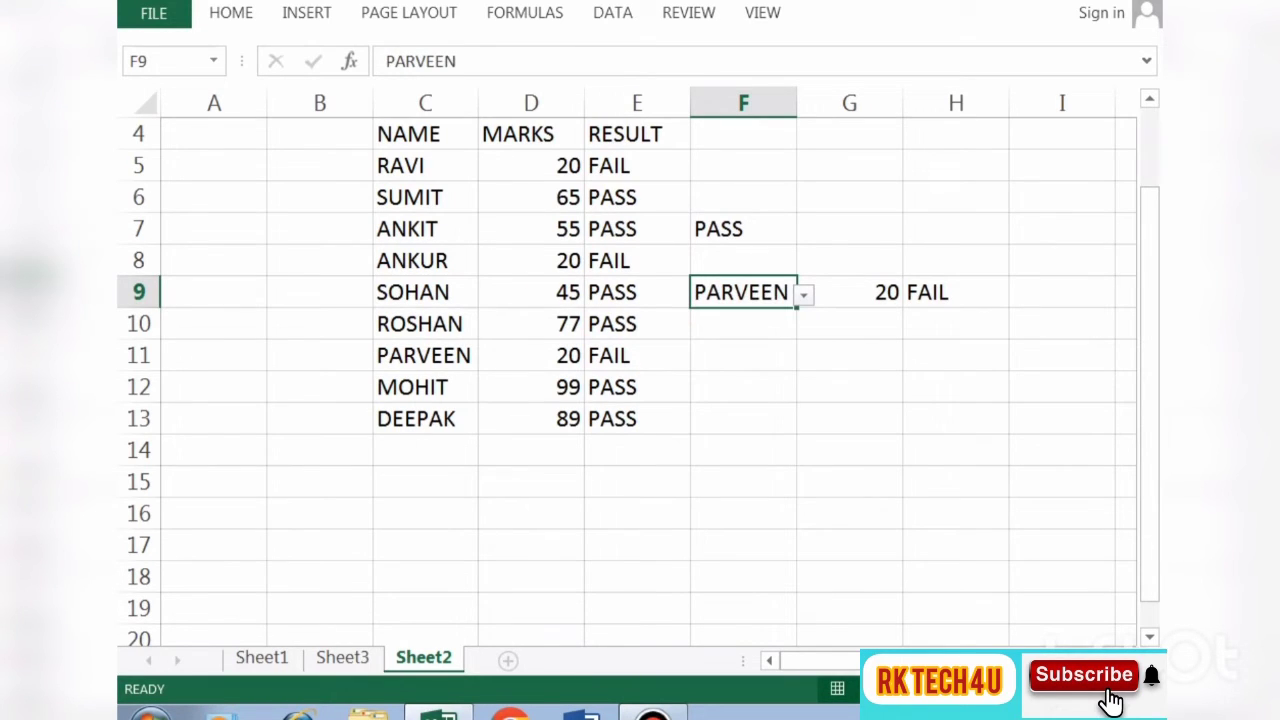
key(alt+Down)
key(Up)
key(Up)
key(Up)
key(Down)
key(Down)
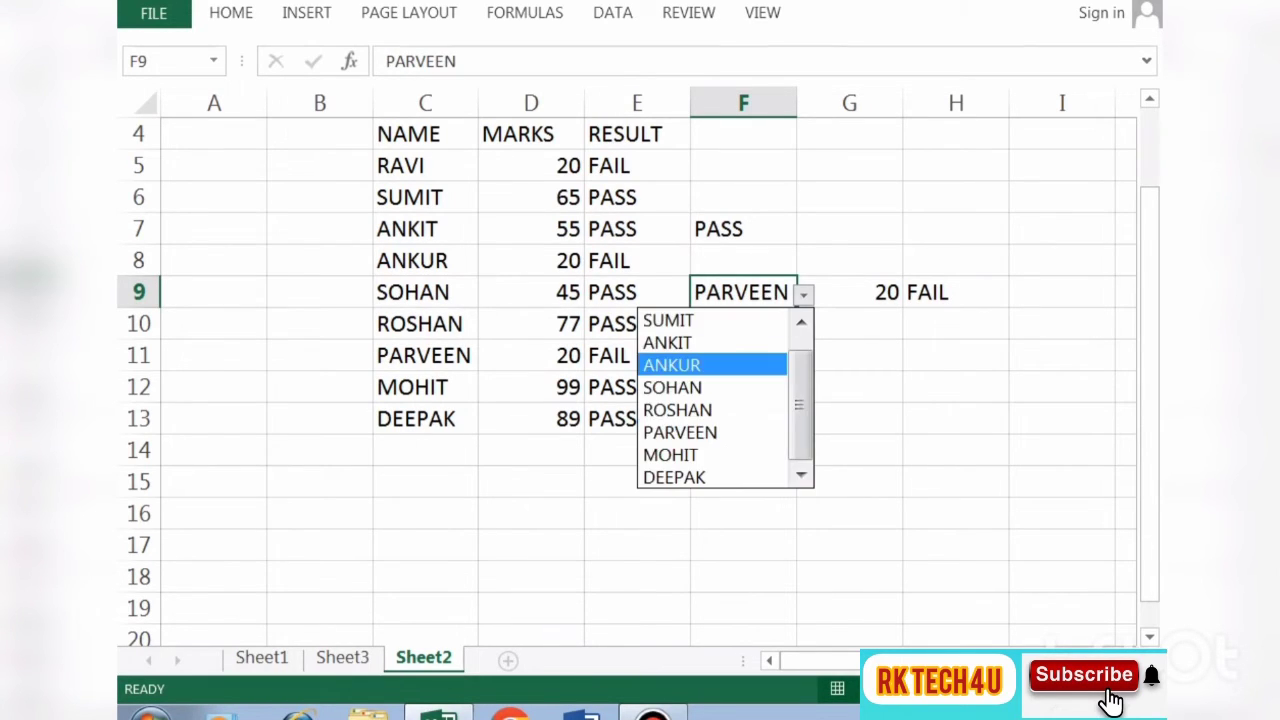
key(Return)
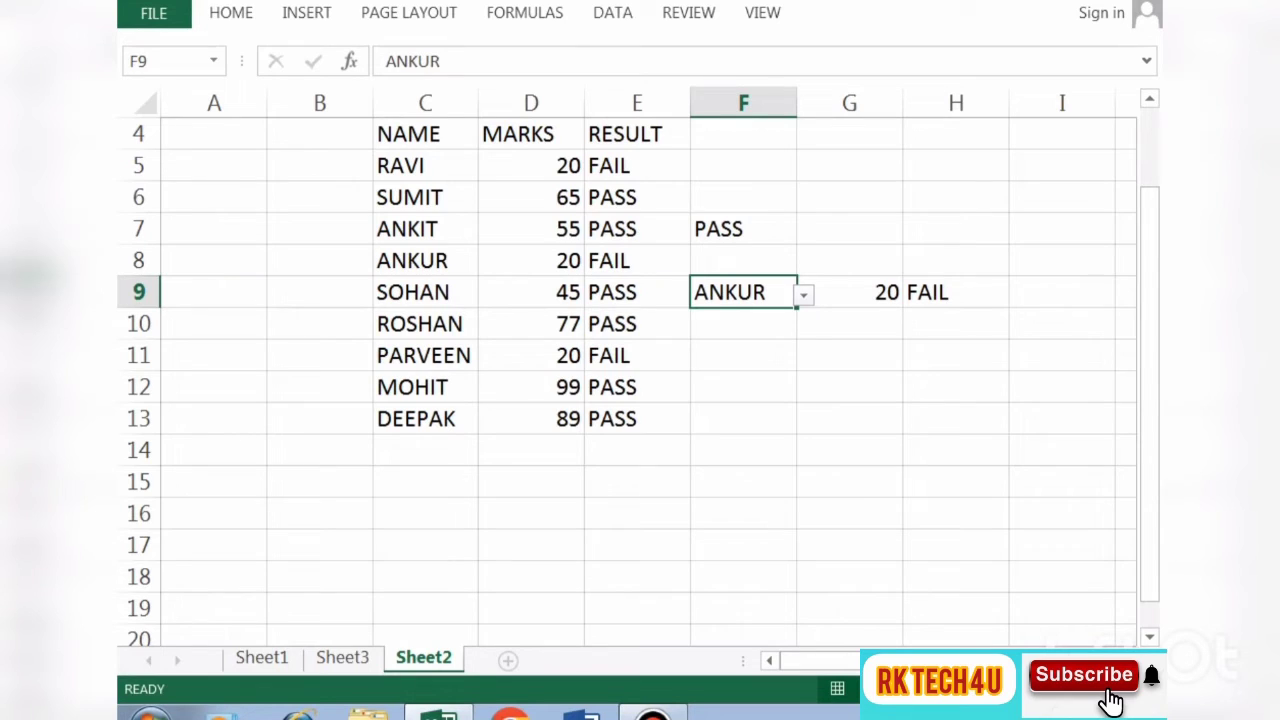
key(alt+Down)
key(Up)
key(Down)
key(Down)
key(Down)
key(Return)
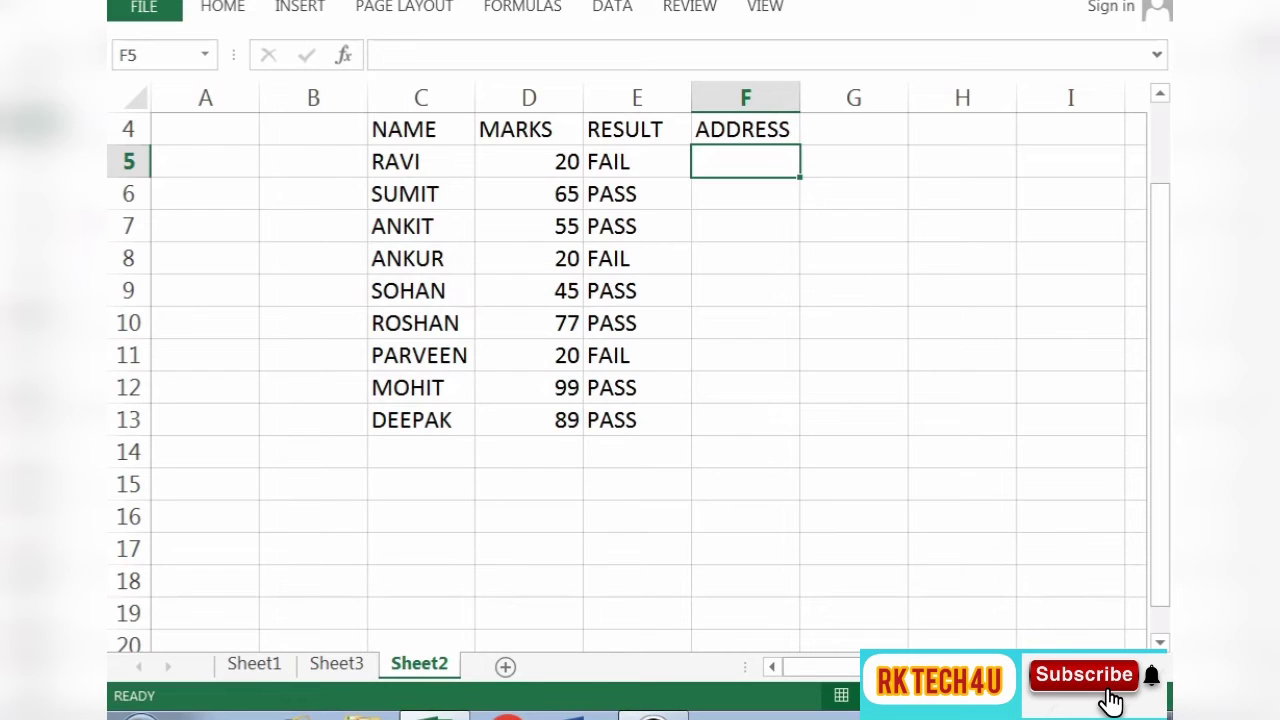
Compare Sheet3's name column with Sheet2's NAME column, checking RAVI in C5 and SUMIT in C6
click(336, 663)
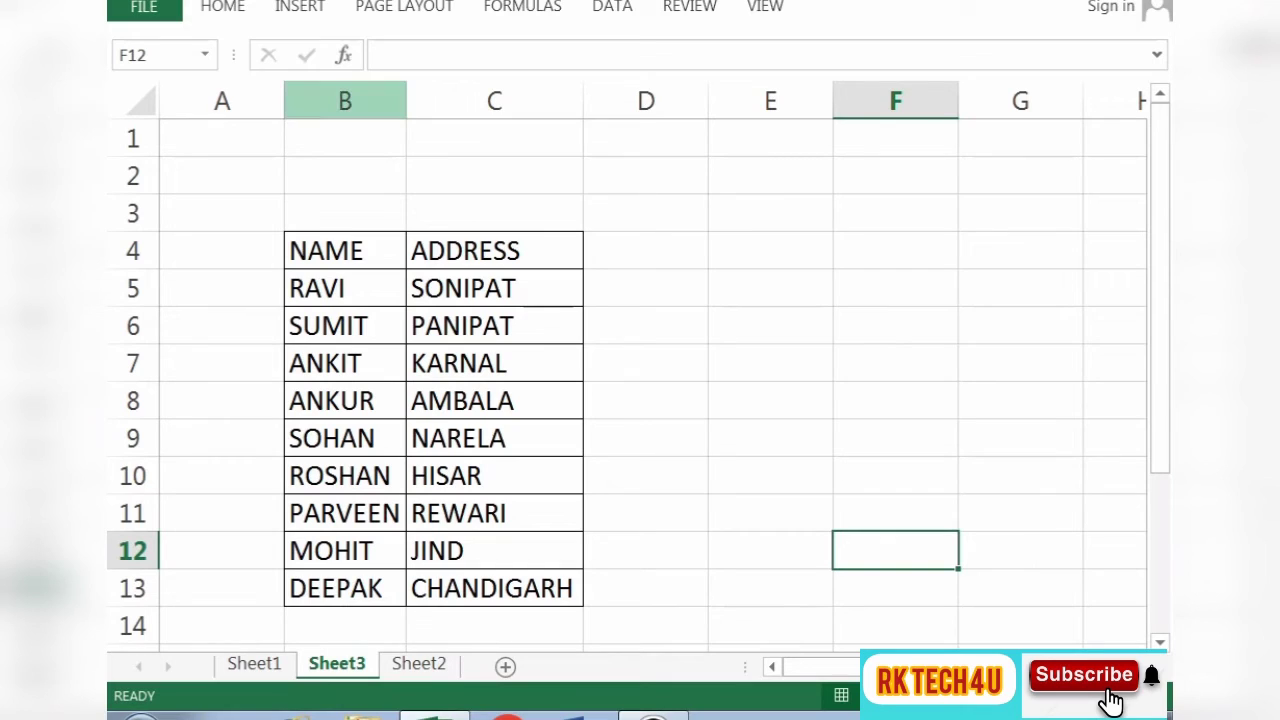
click(344, 101)
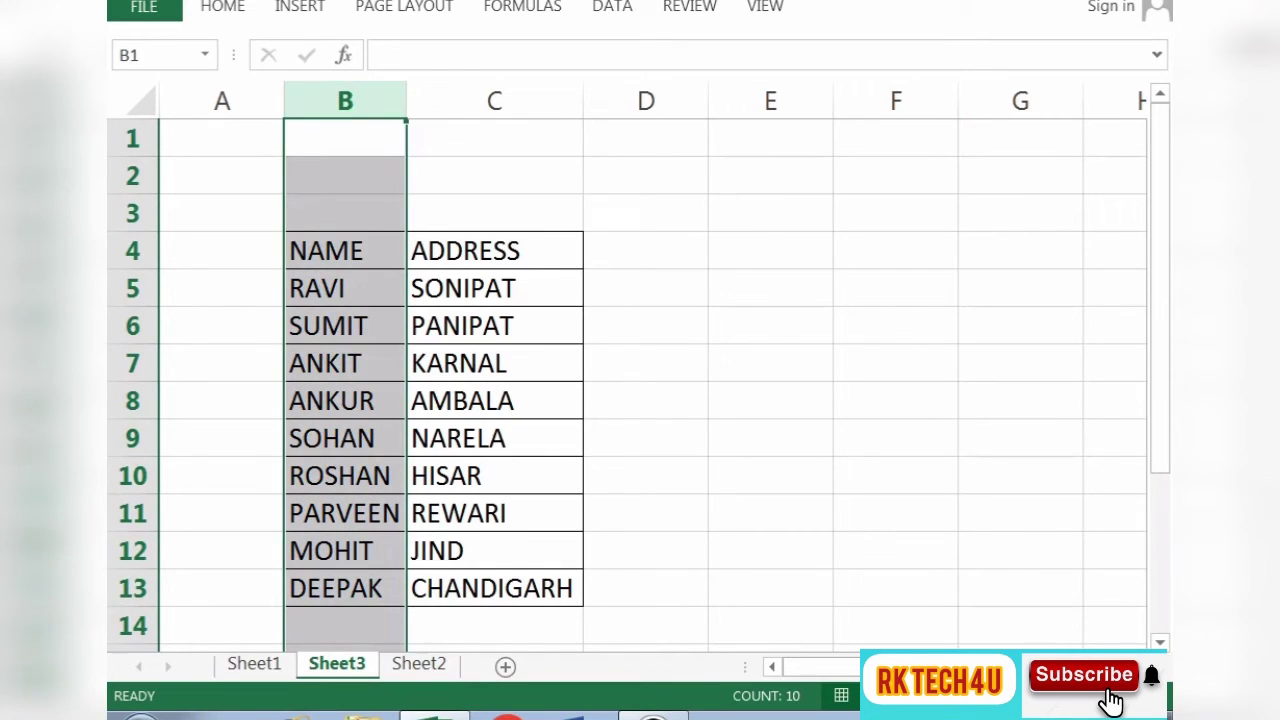
click(419, 664)
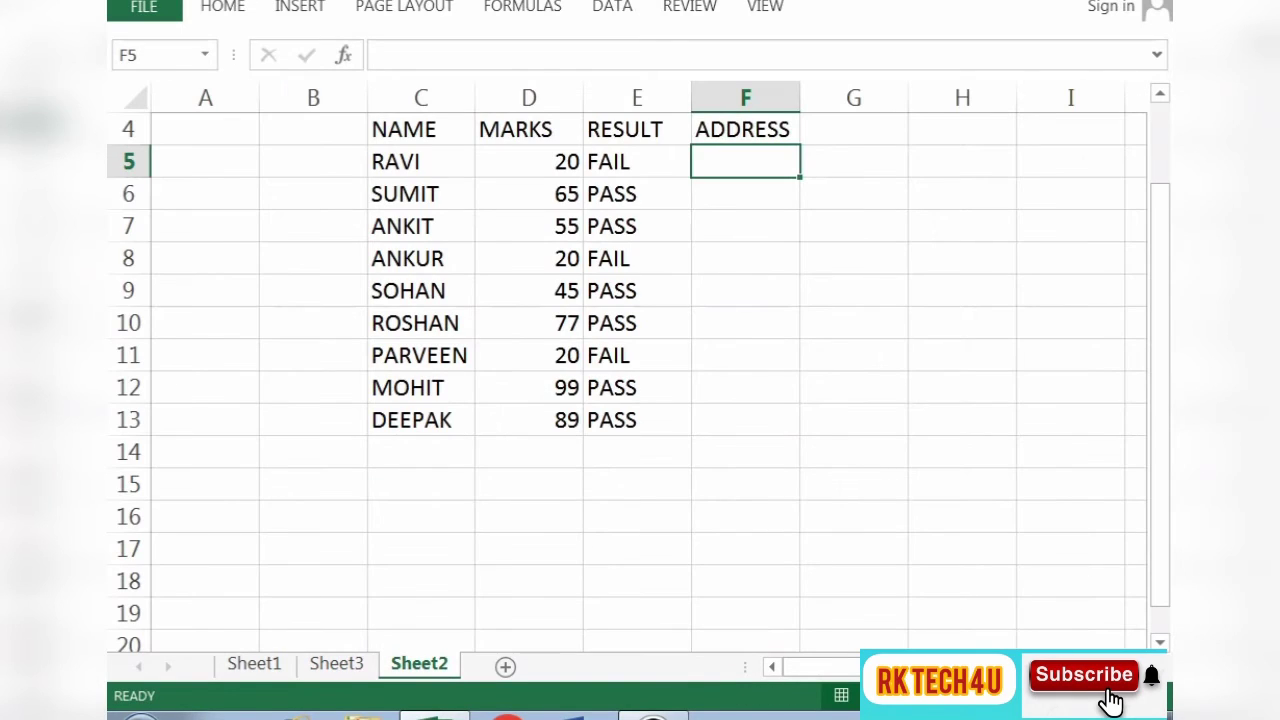
click(421, 97)
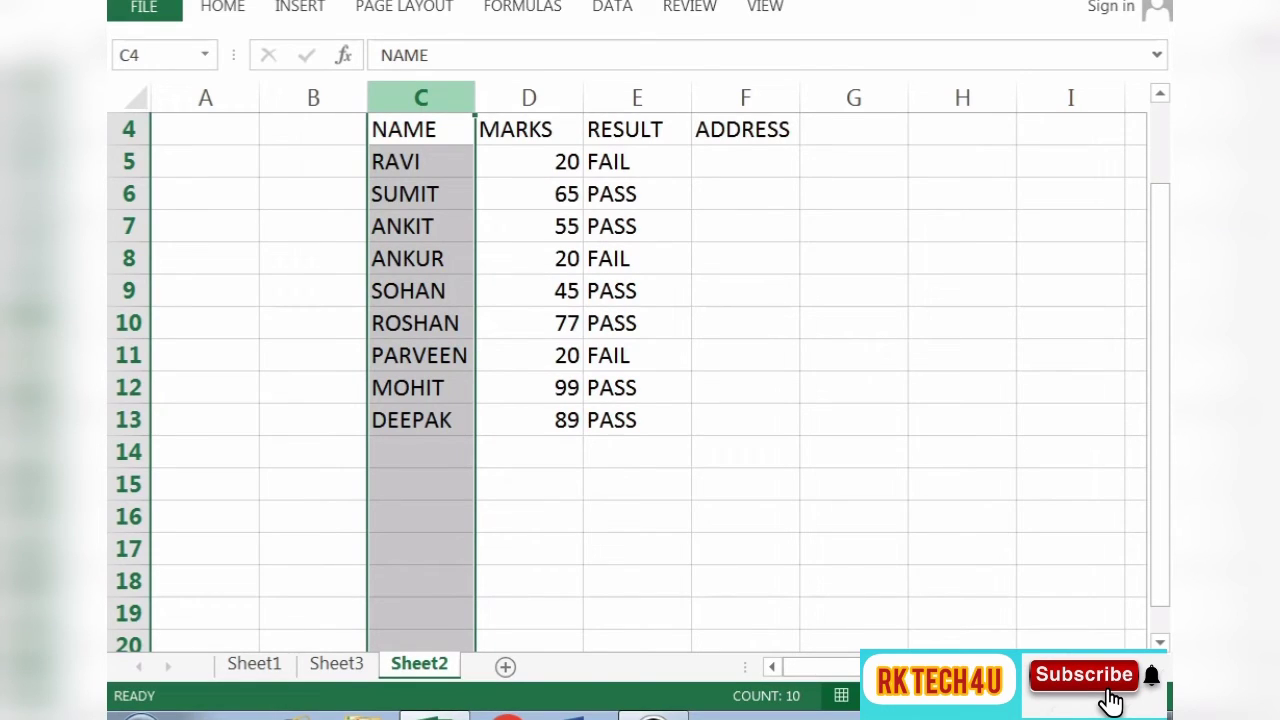
click(420, 161)
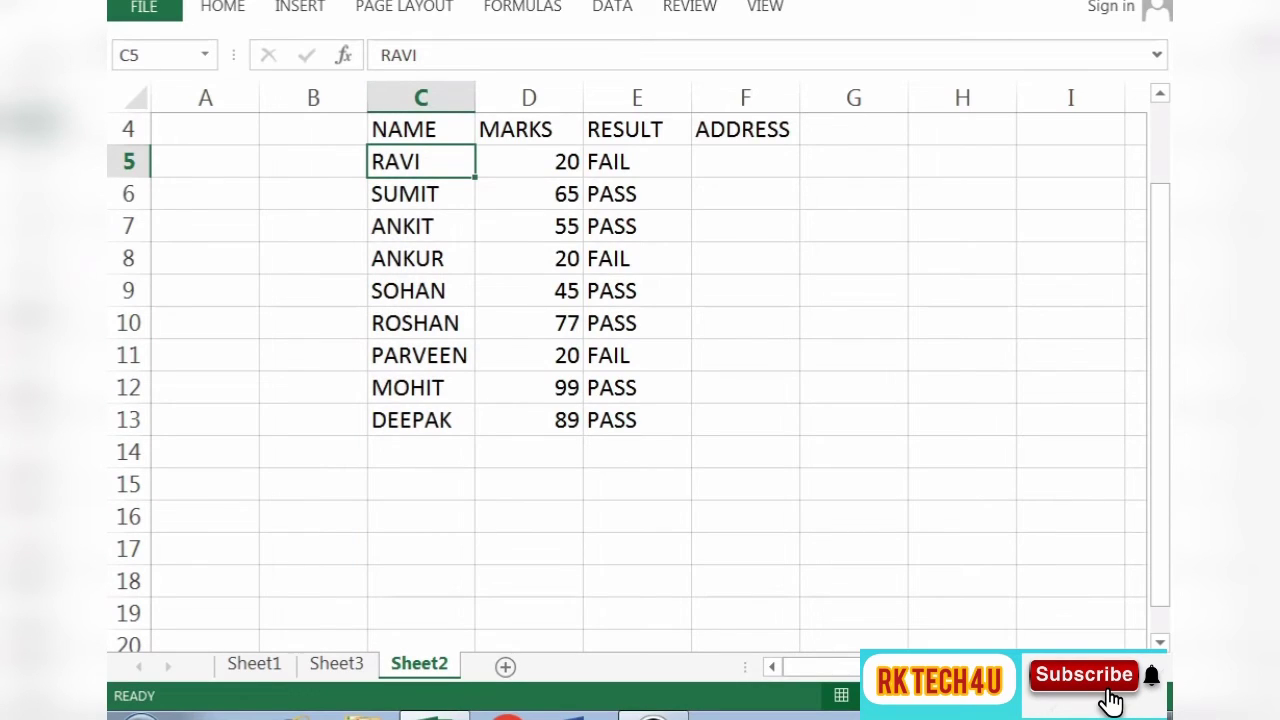
click(420, 193)
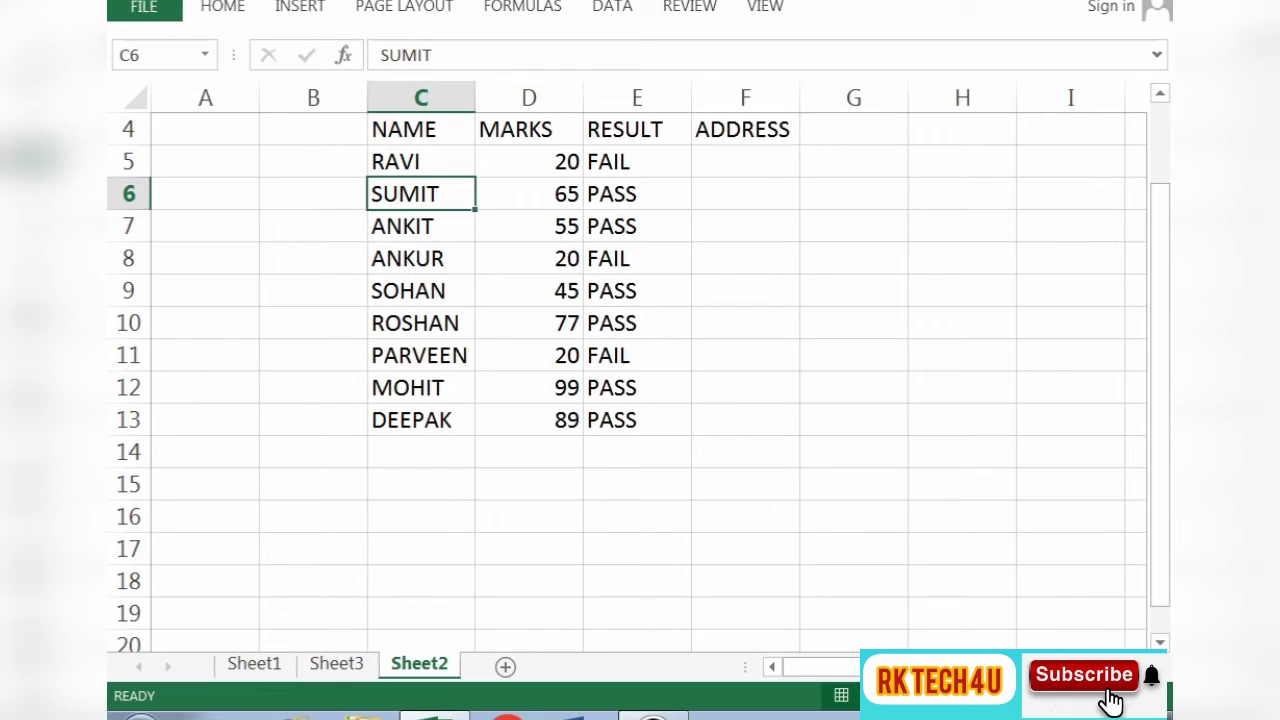
click(420, 161)
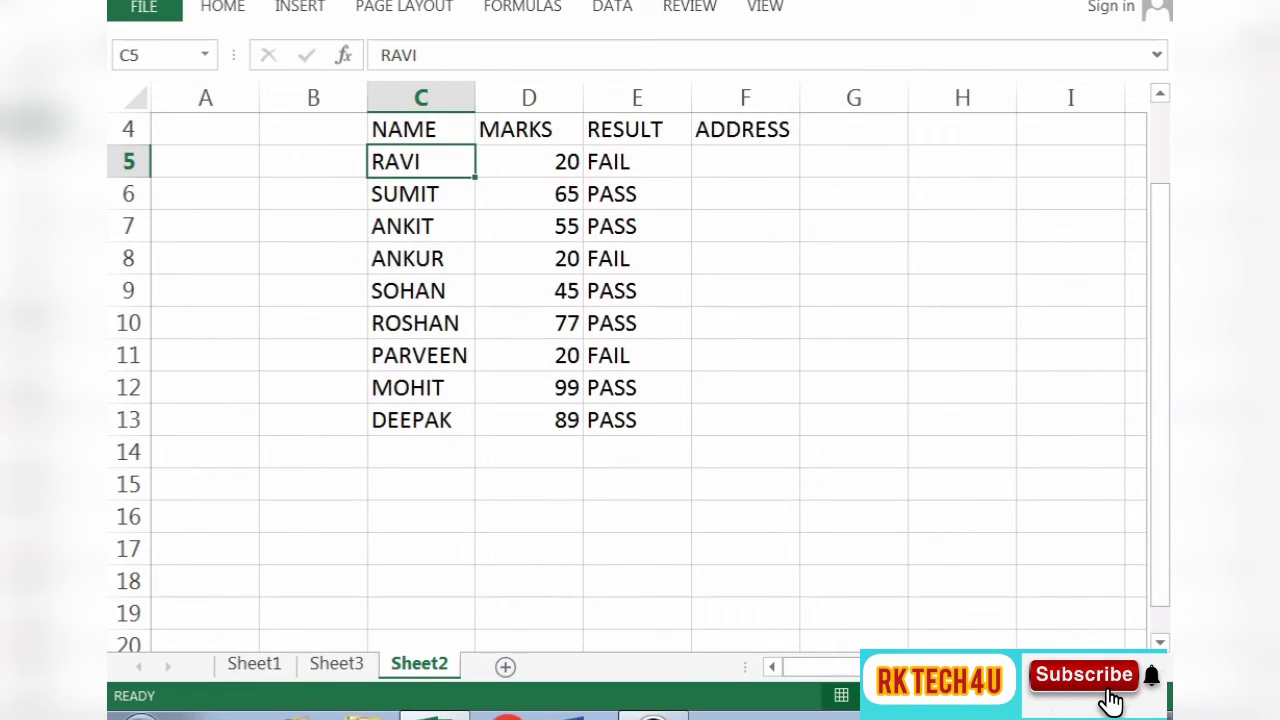
Glance at Sheet3 again, then return to Sheet2 and select empty cell F5 under ADDRESS
key(ctrl+Page_Up)
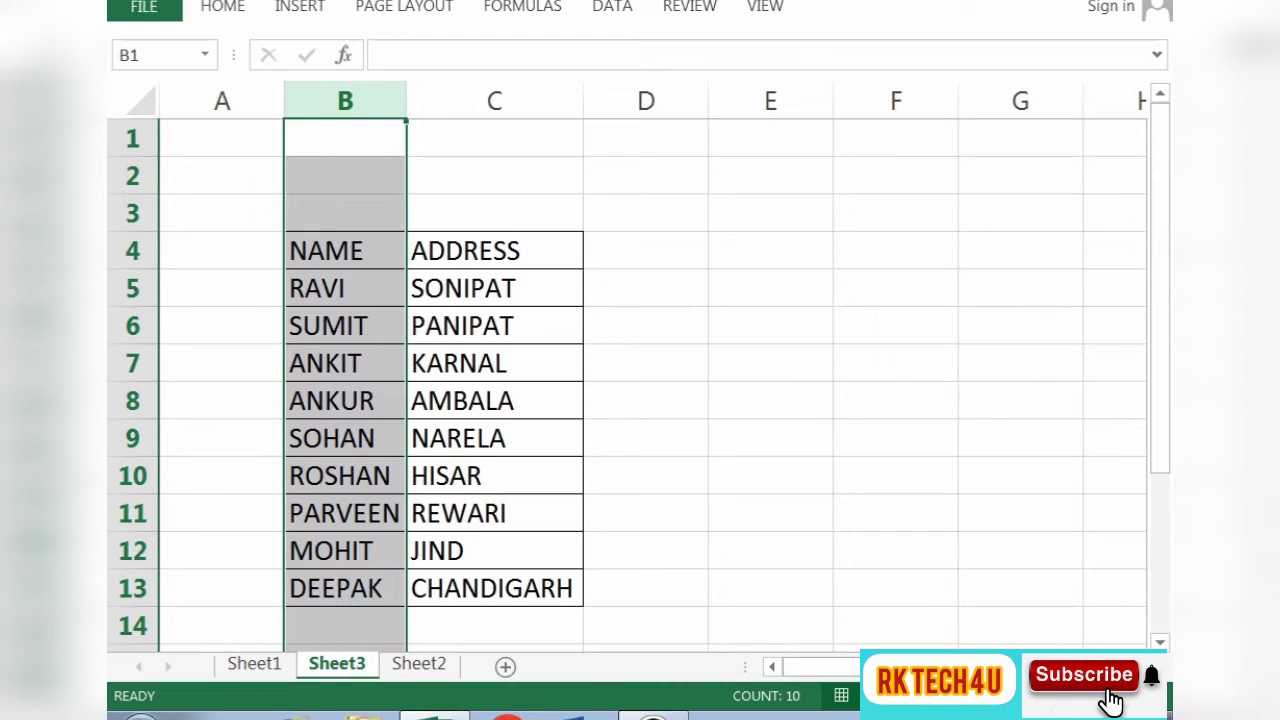
key(ctrl+shift+Page_Down)
key(ctrl+Page_Down)
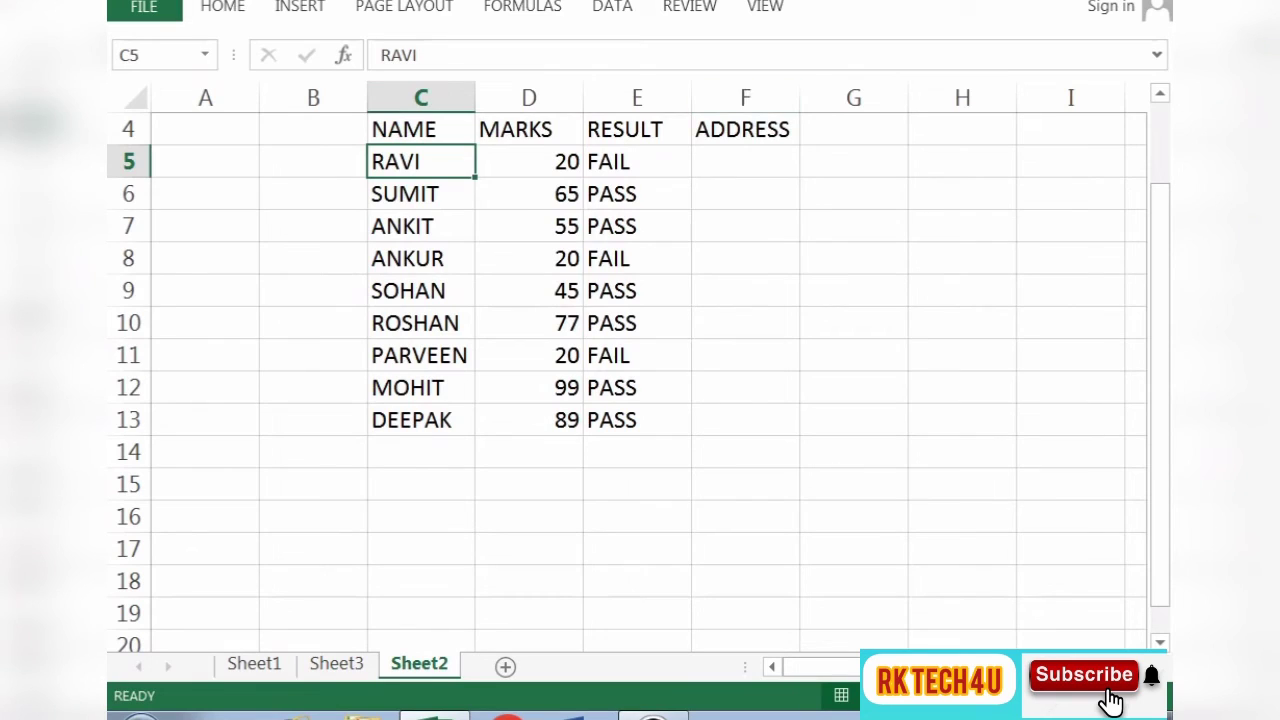
click(745, 161)
Start a VLOOKUP formula in F5 using RAVI's cell C5 as the lookup value
text(=)
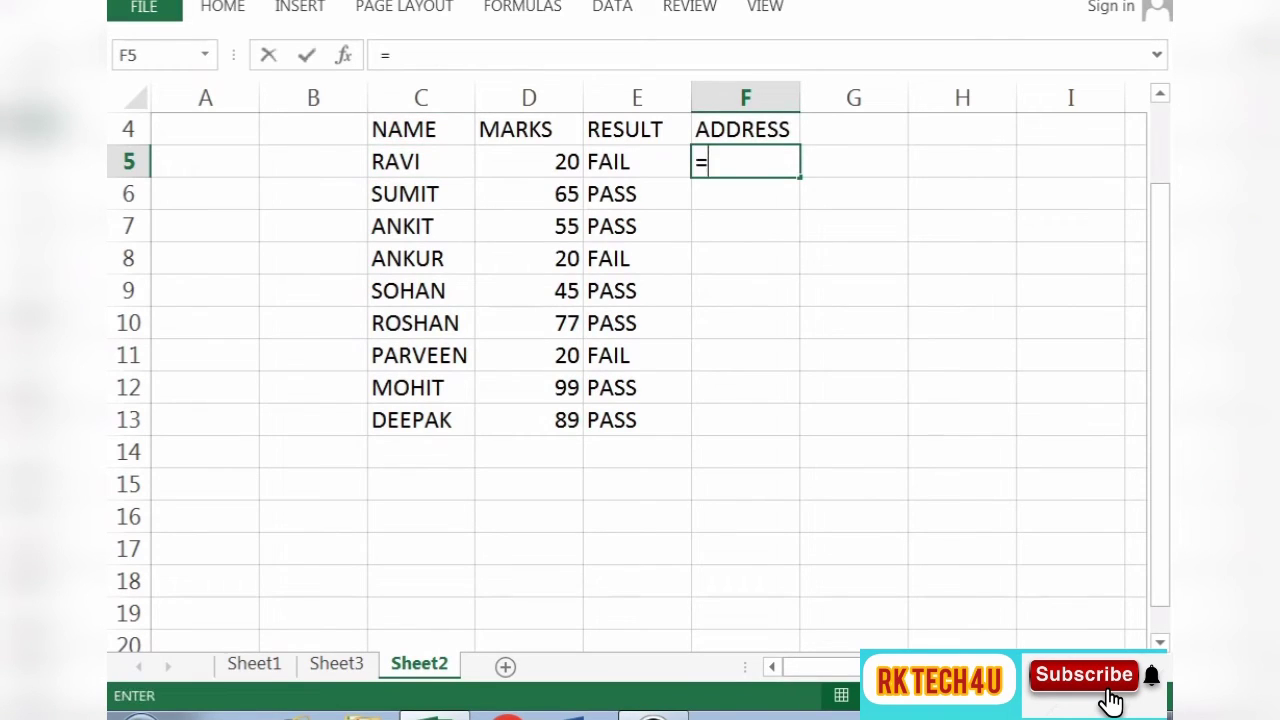
text(VLO)
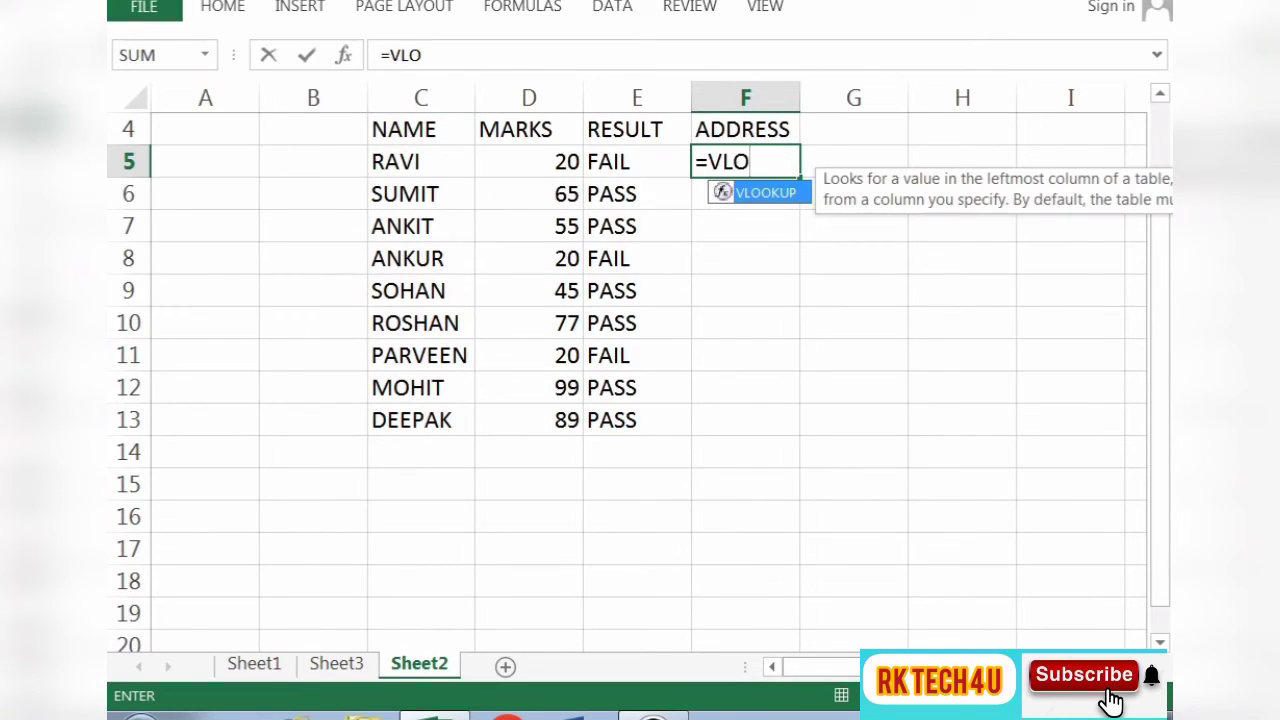
key(Tab)
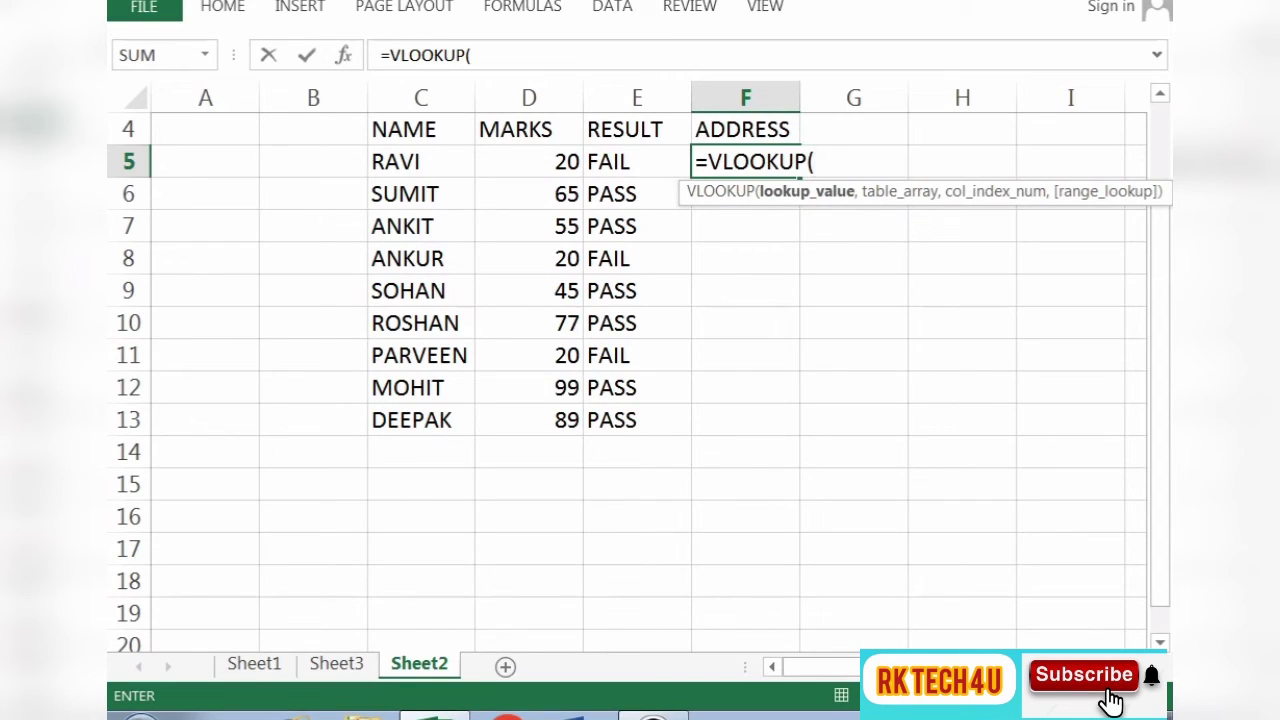
click(420, 161)
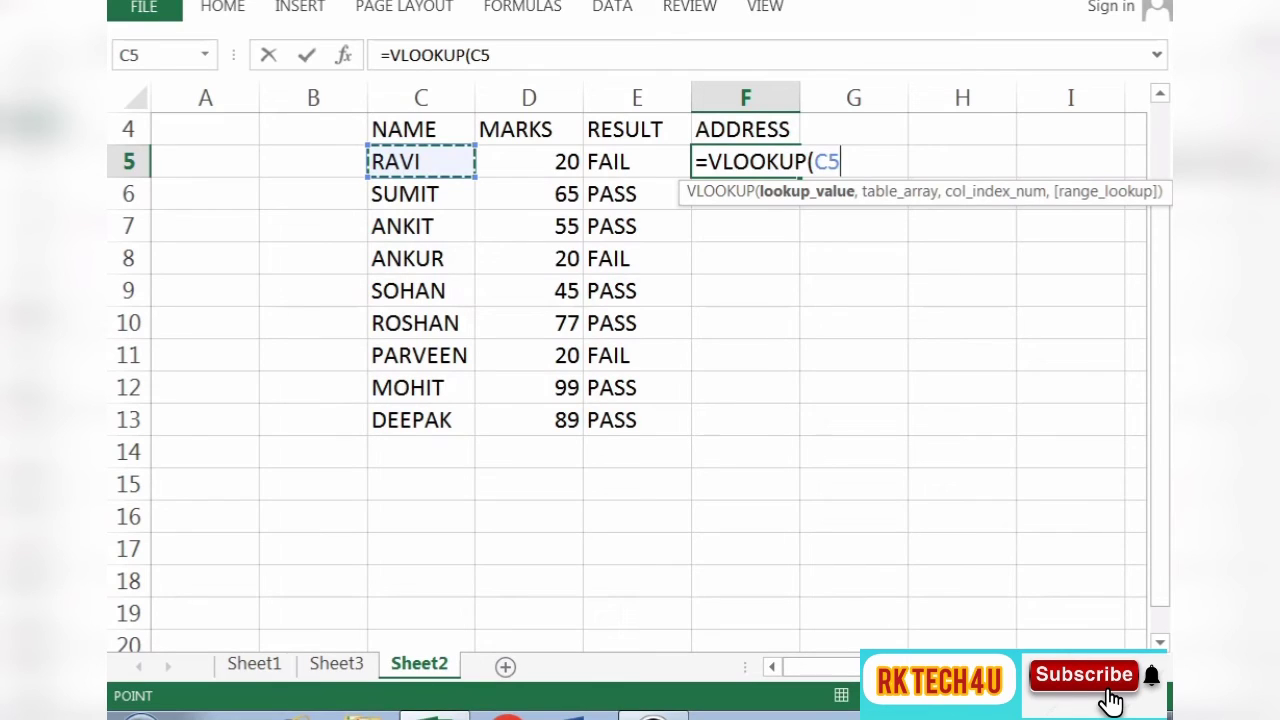
text(,)
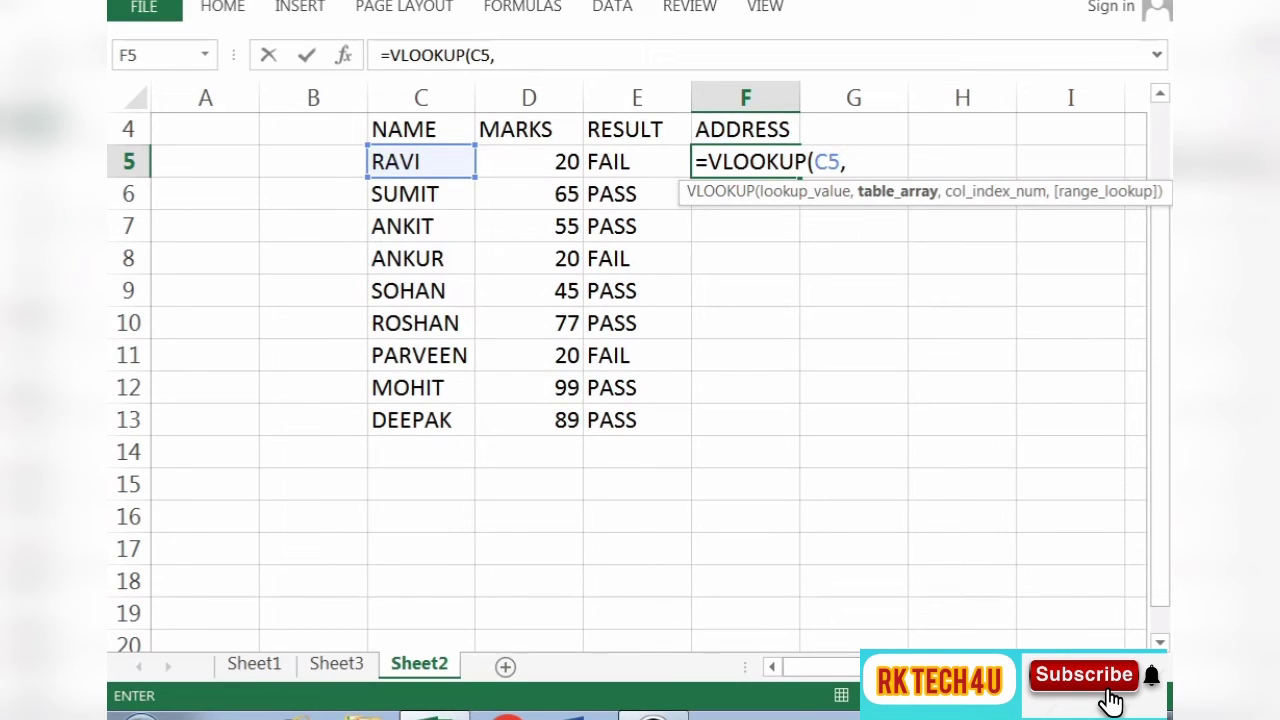
Add Sheet3's B5:C13 name-address range as the lookup table, followed by a comma
key(ctrl+Page_Up)
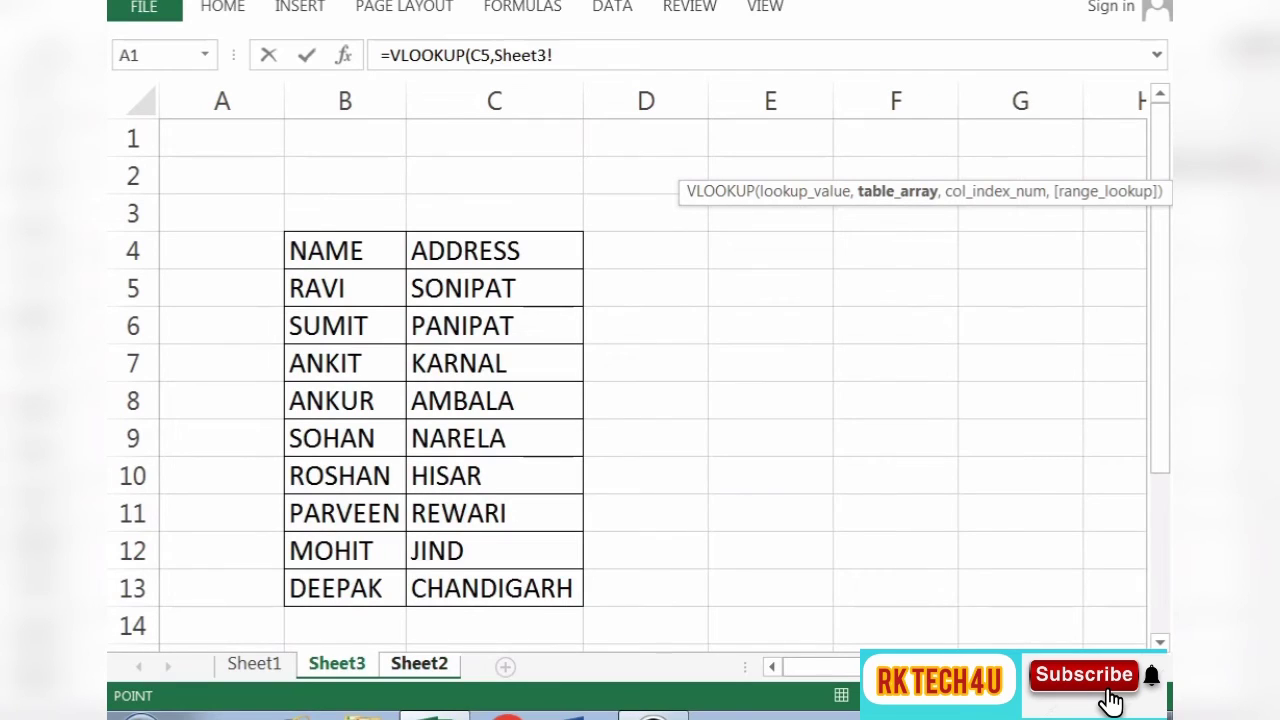
click(345, 288)
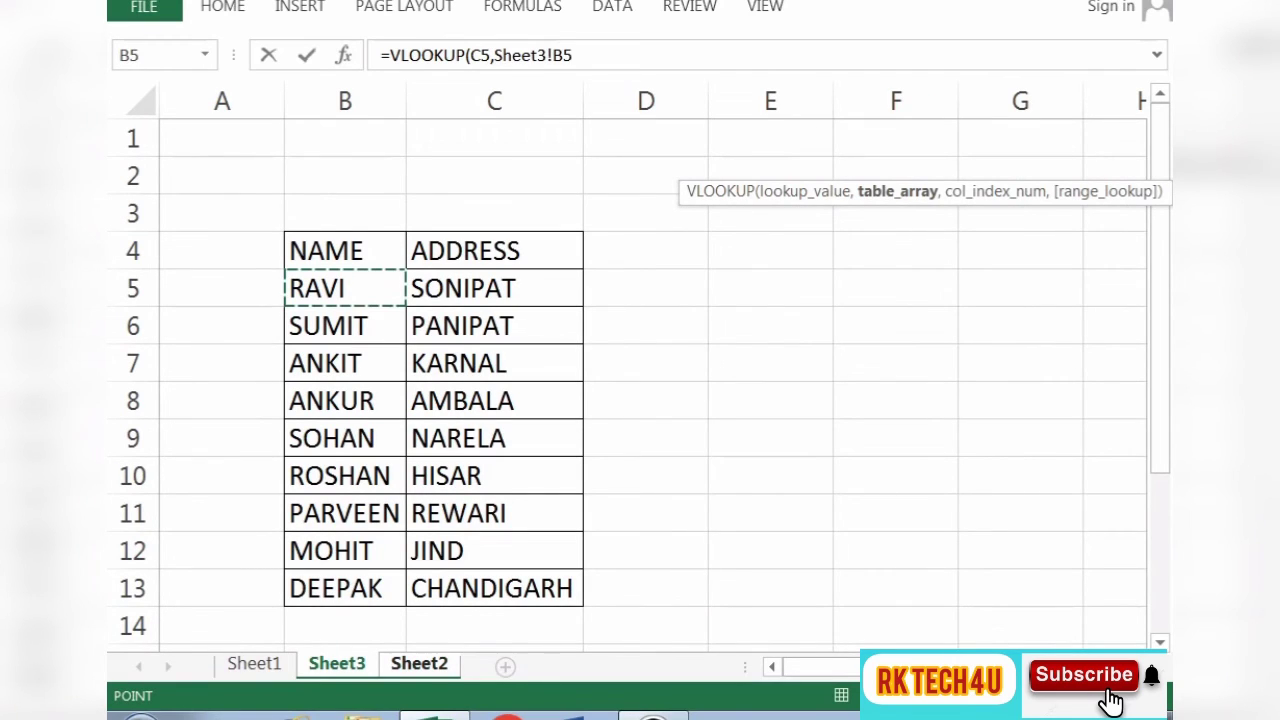
mouse_move(345, 288)
mouse_down()
mouse_move(494, 288)
mouse_move(494, 588)
mouse_up()
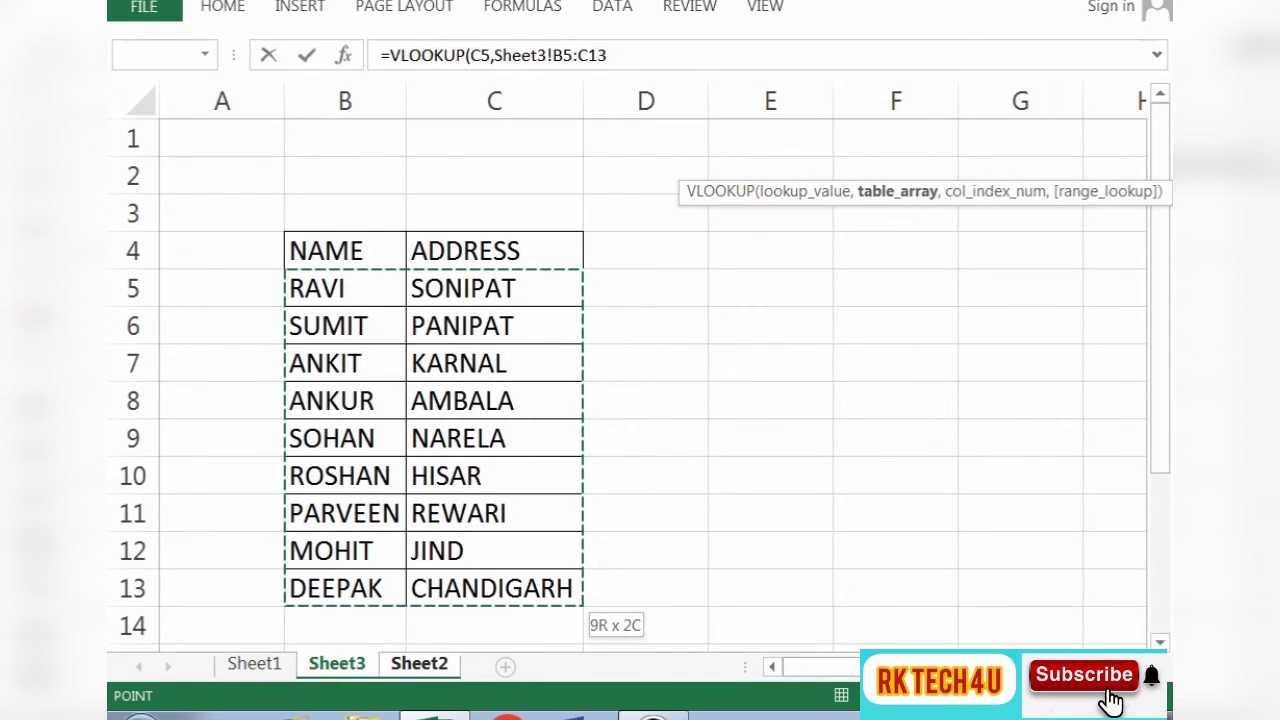
drag(494, 588, 494, 588)
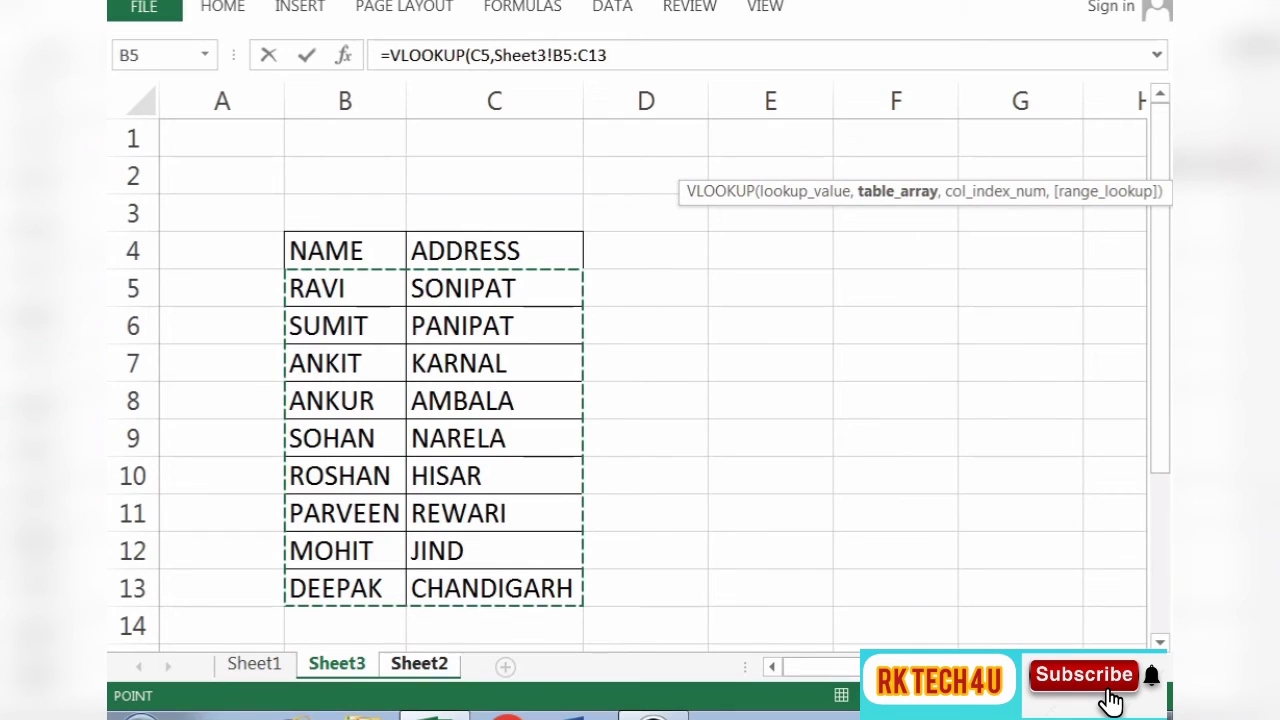
key(ctrl+Page_Down)
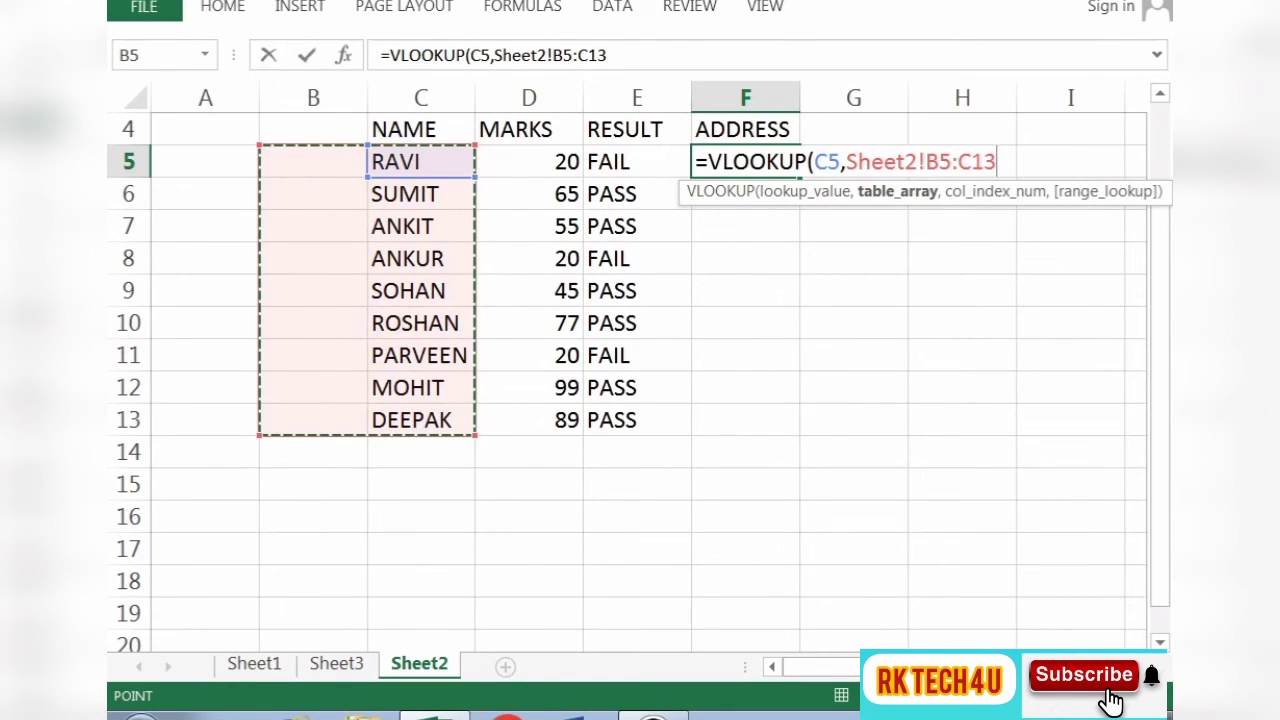
text(,)
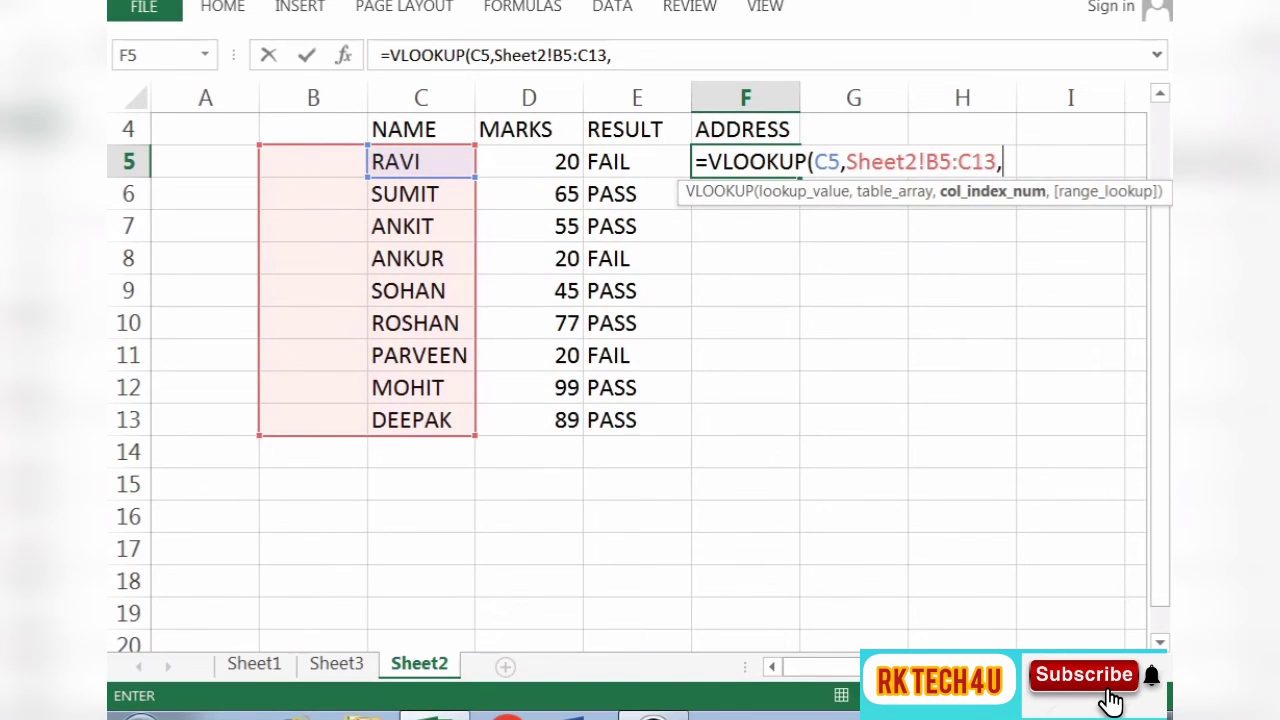
click(336, 663)
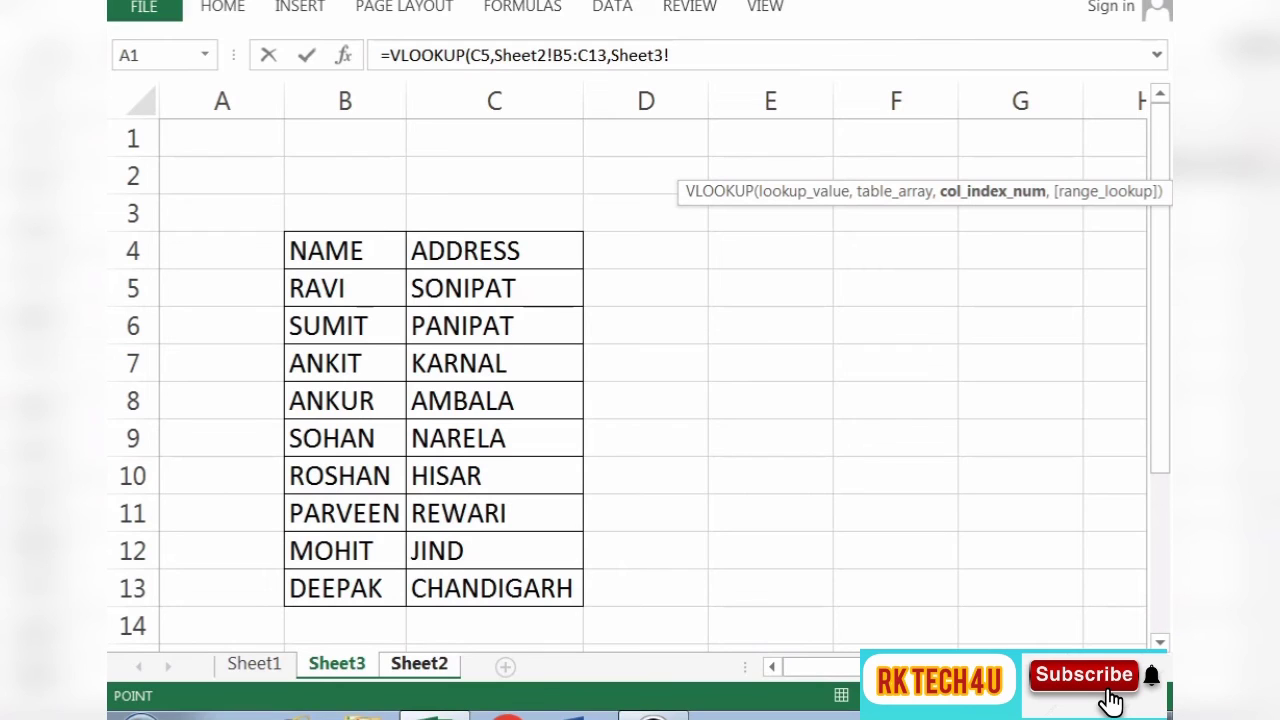
Remove the stray sheet reference and finish with column 2, exact match, giving SONIPAT for RAVI
key(ctrl+Page_Down)
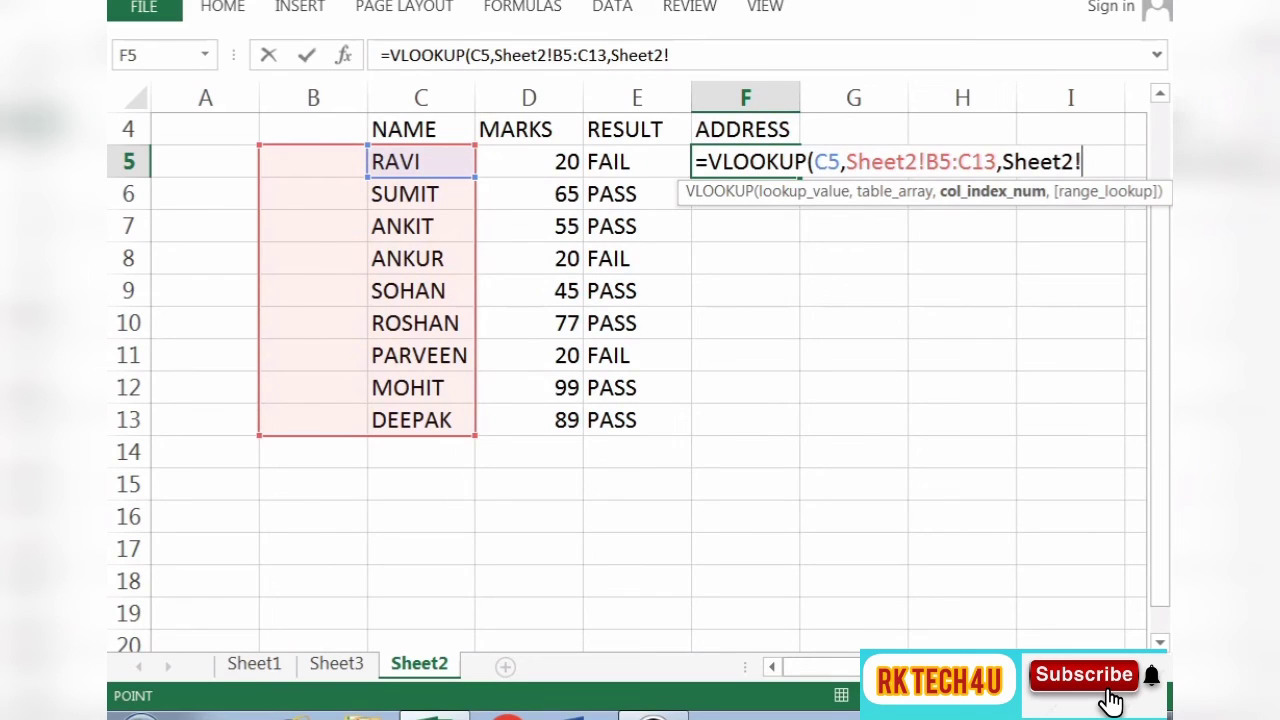
key(BackSpace)
key(BackSpace)
key(BackSpace)
key(BackSpace)
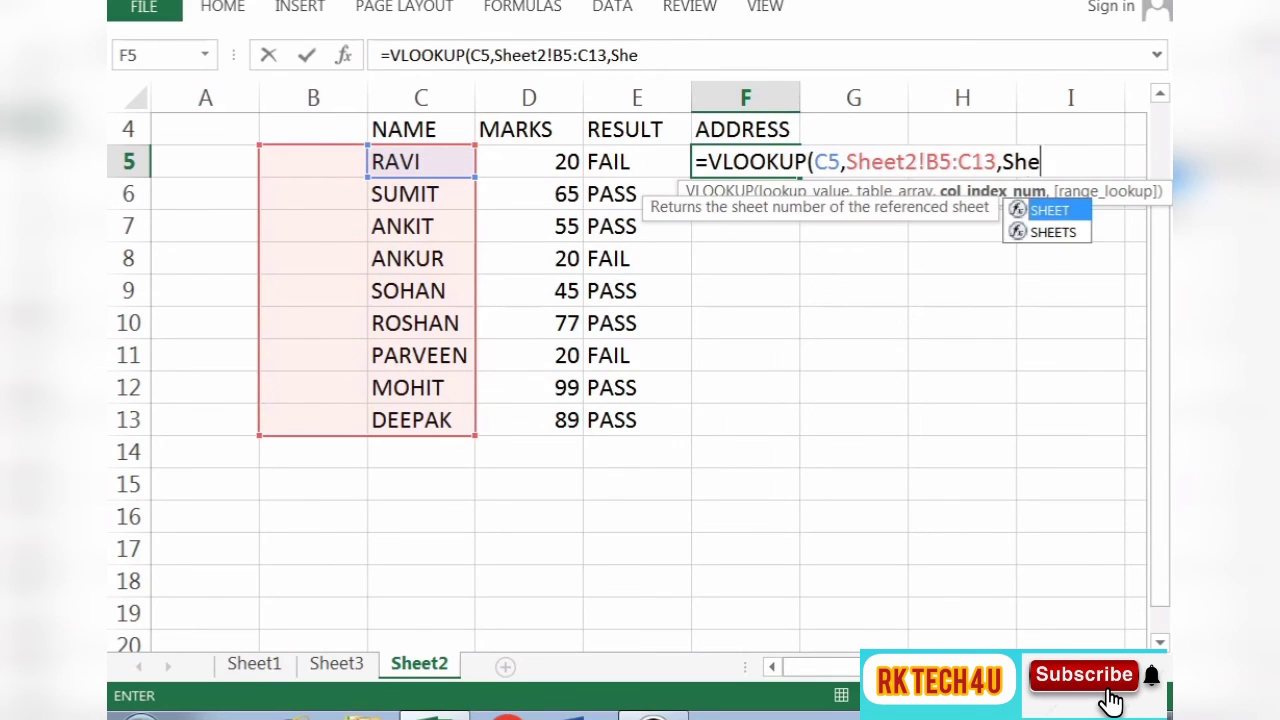
key(BackSpace)
key(BackSpace)
key(BackSpace)
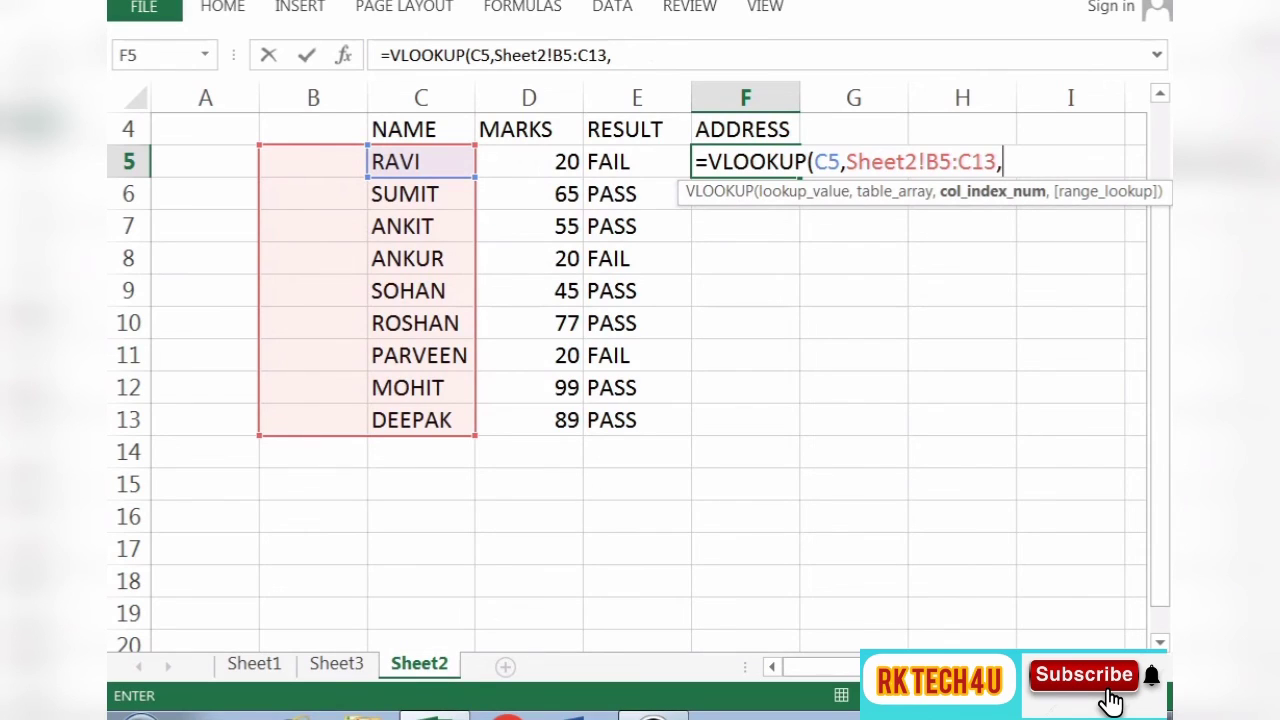
text(2)
text(,)
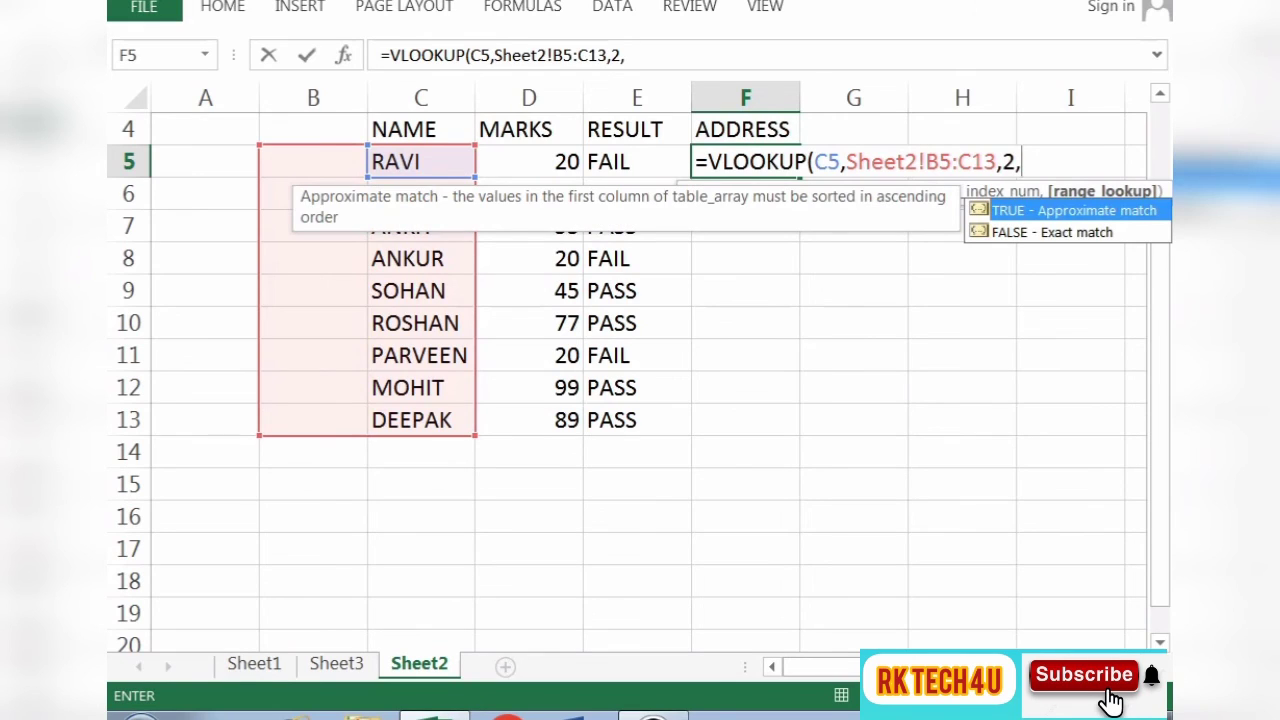
text(0)
text())
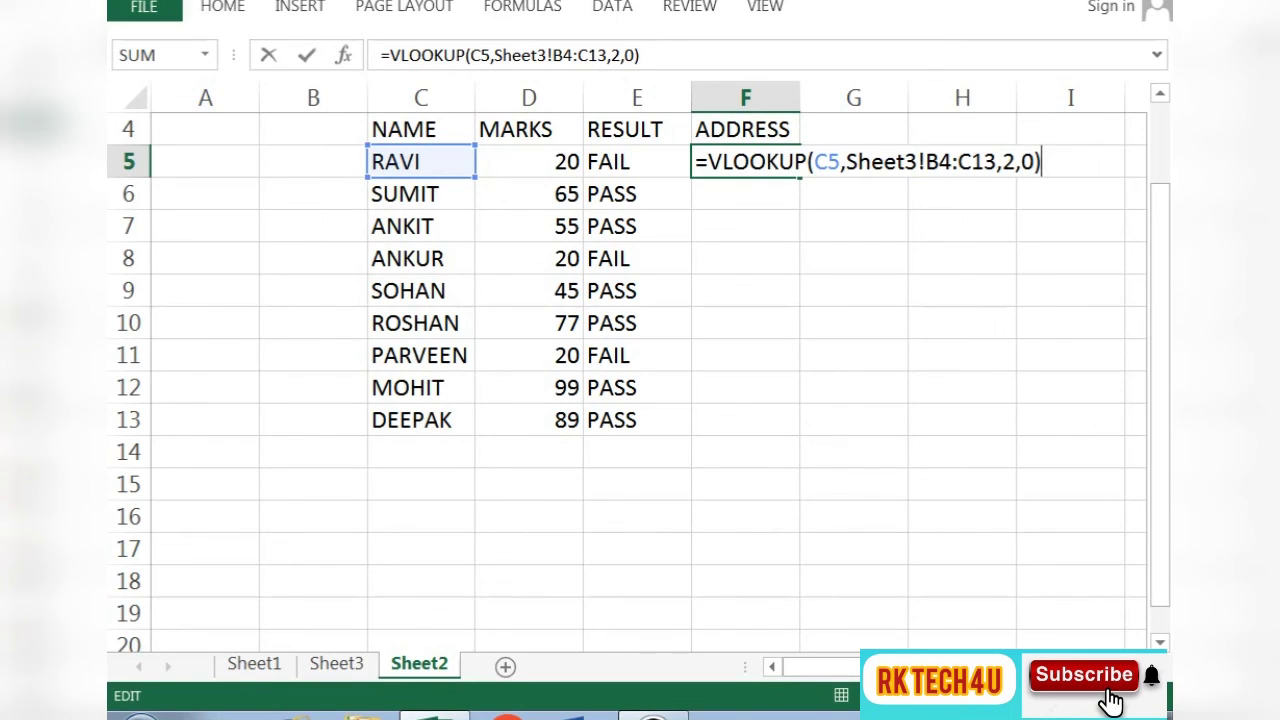
key(Return)
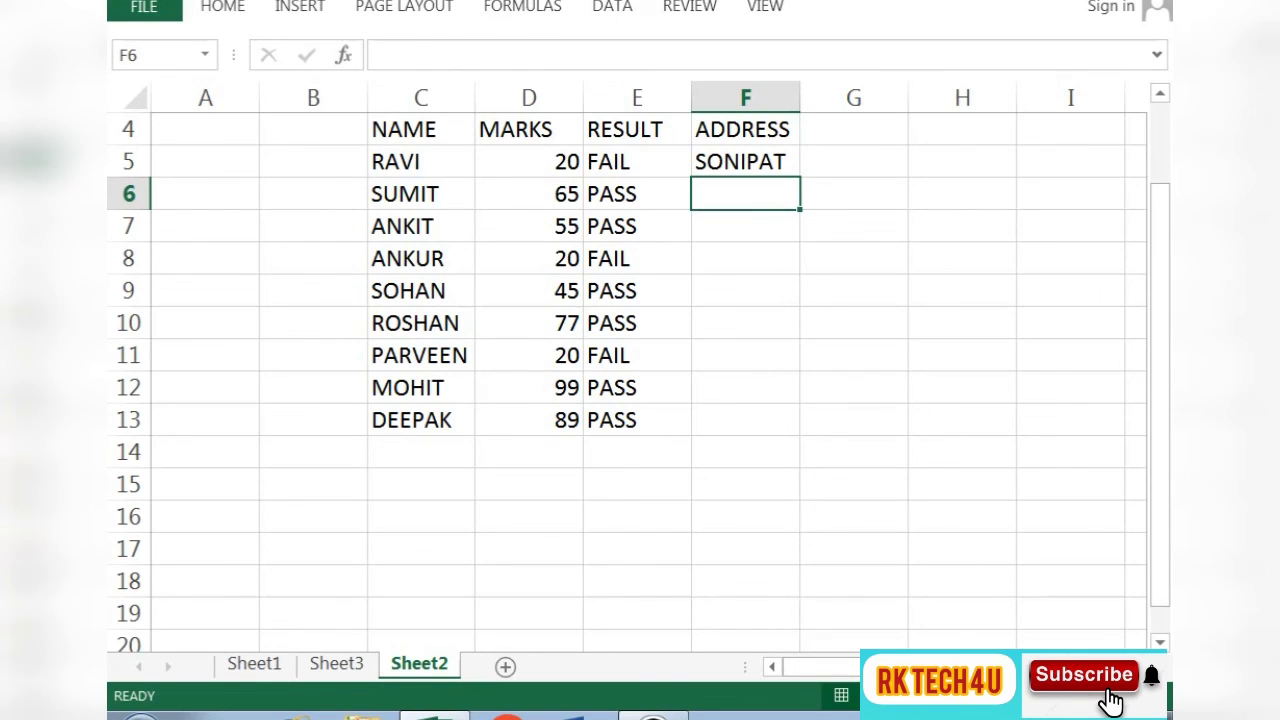
Copy F5's lookup formula down through F13 to fill every student's address
click(745, 161)
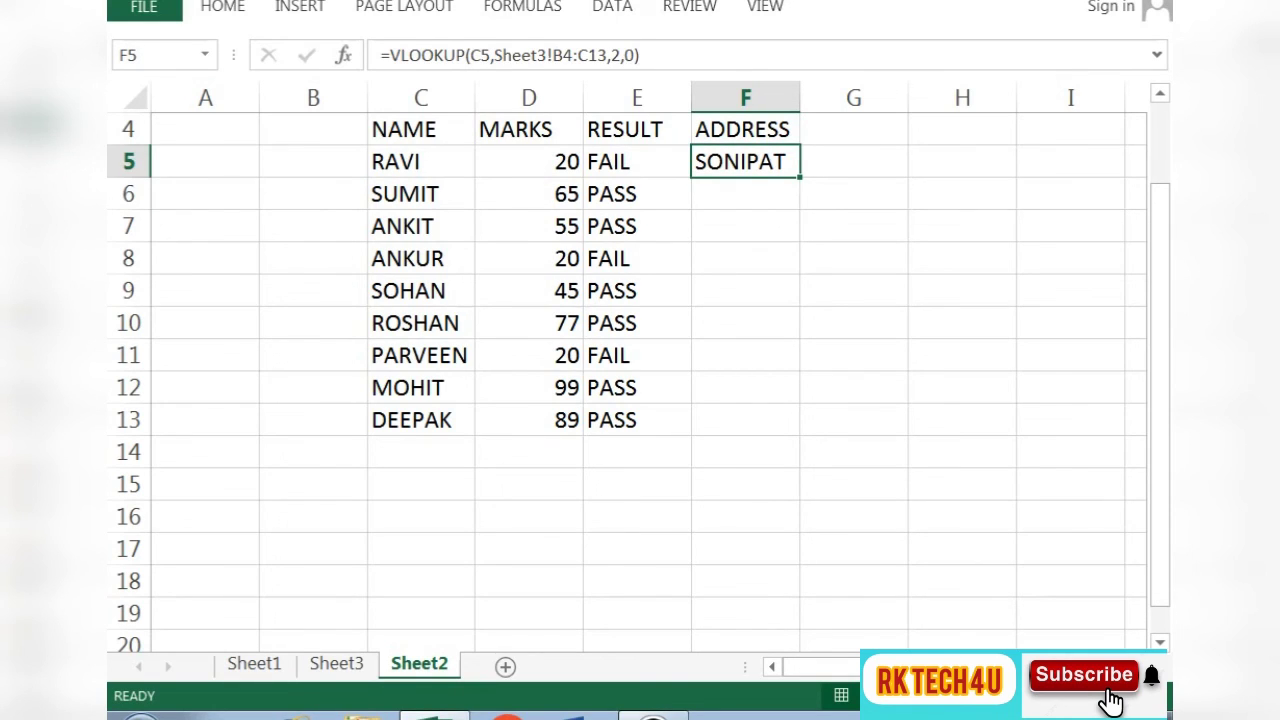
key(ctrl+c)
key(shift+Down)
key(shift+Down)
key(shift+Down)
key(shift+Down)
key(shift+Down)
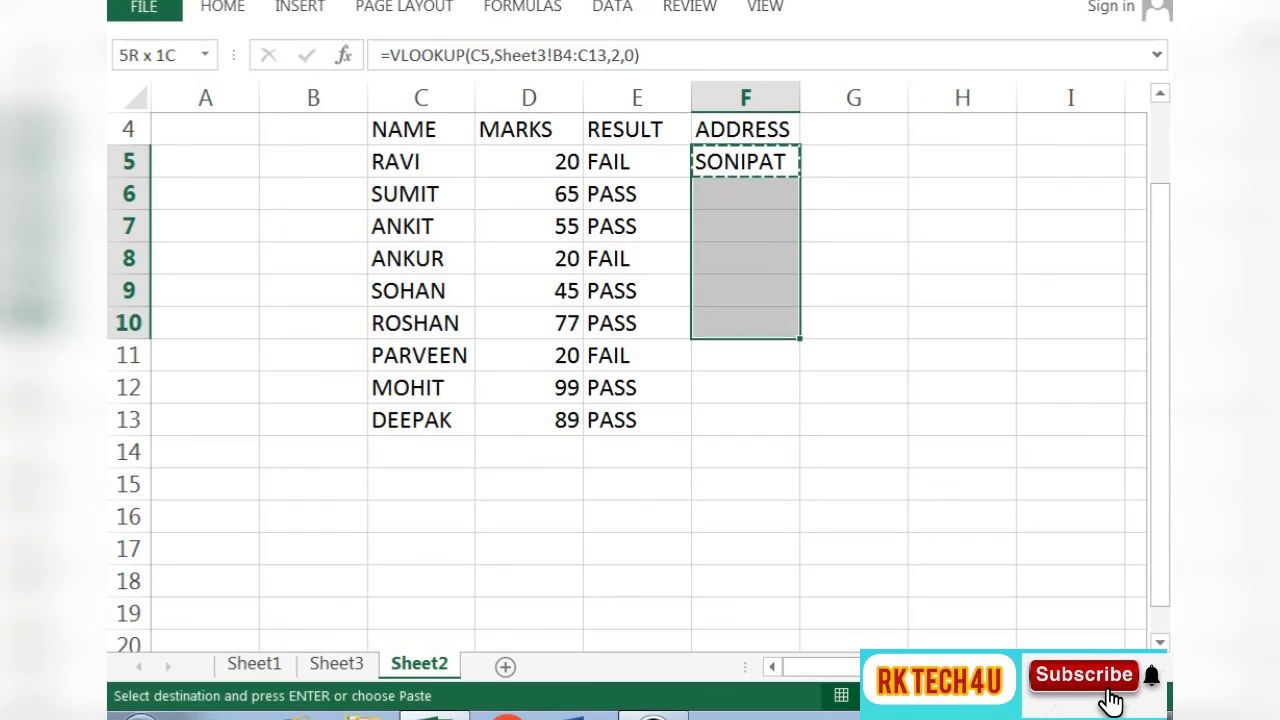
key(shift+Down)
key(shift+Down)
key(shift+Down)
key(Return)
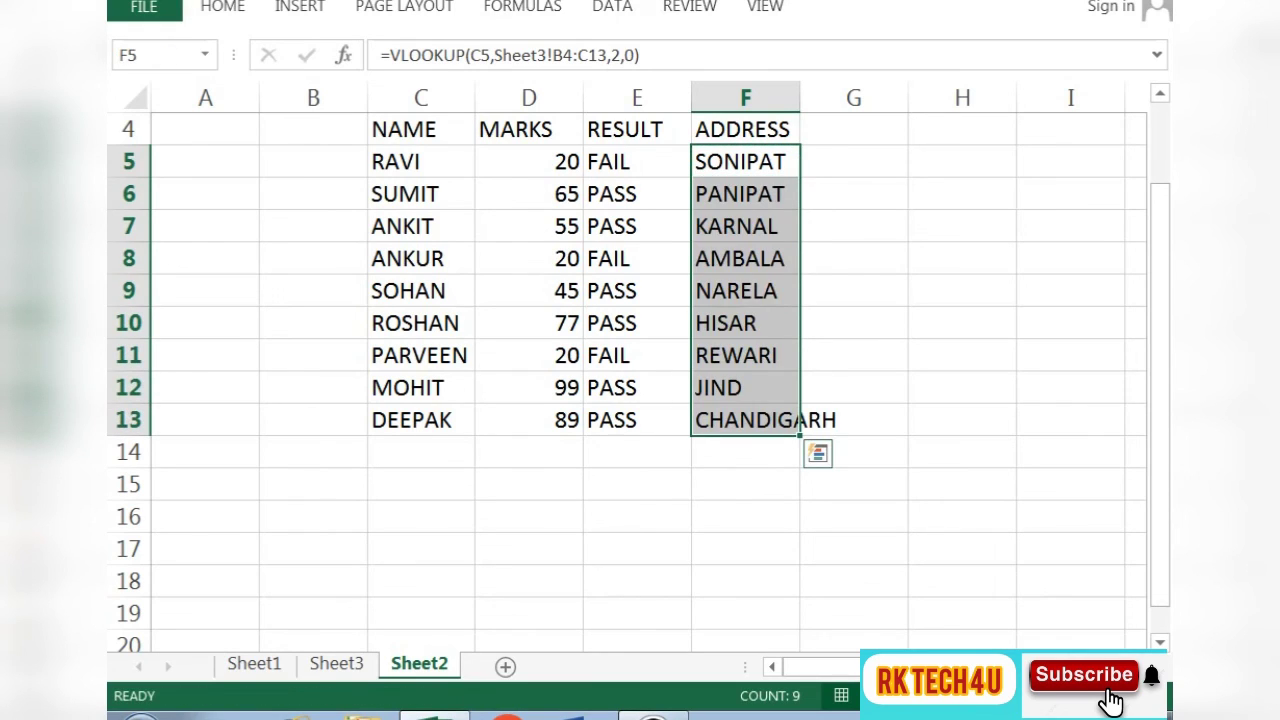
click(420, 194)
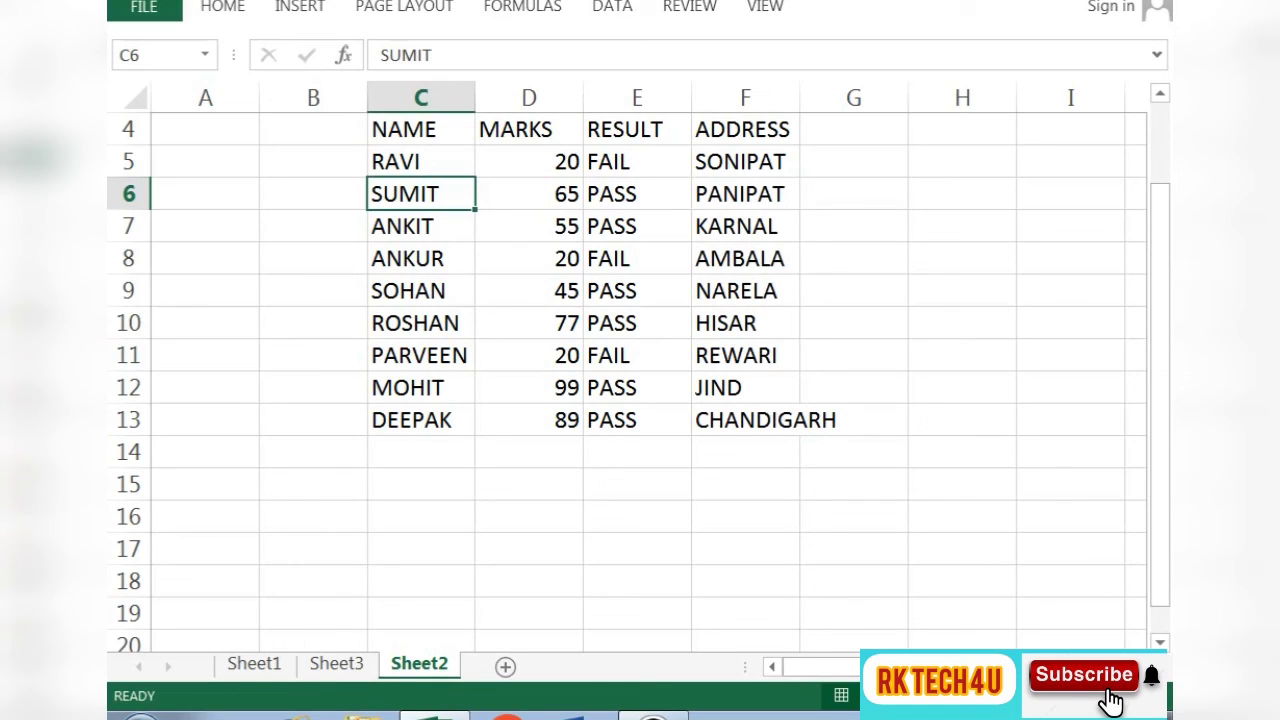
click(420, 290)
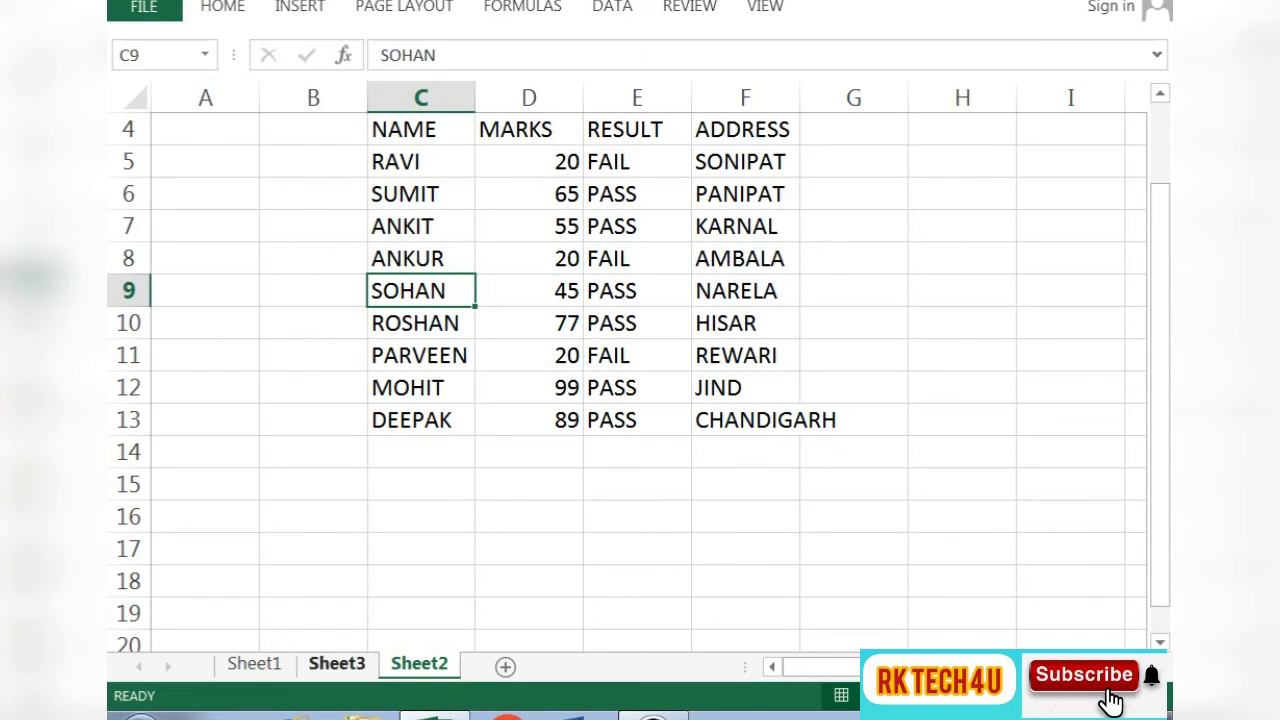
click(337, 663)
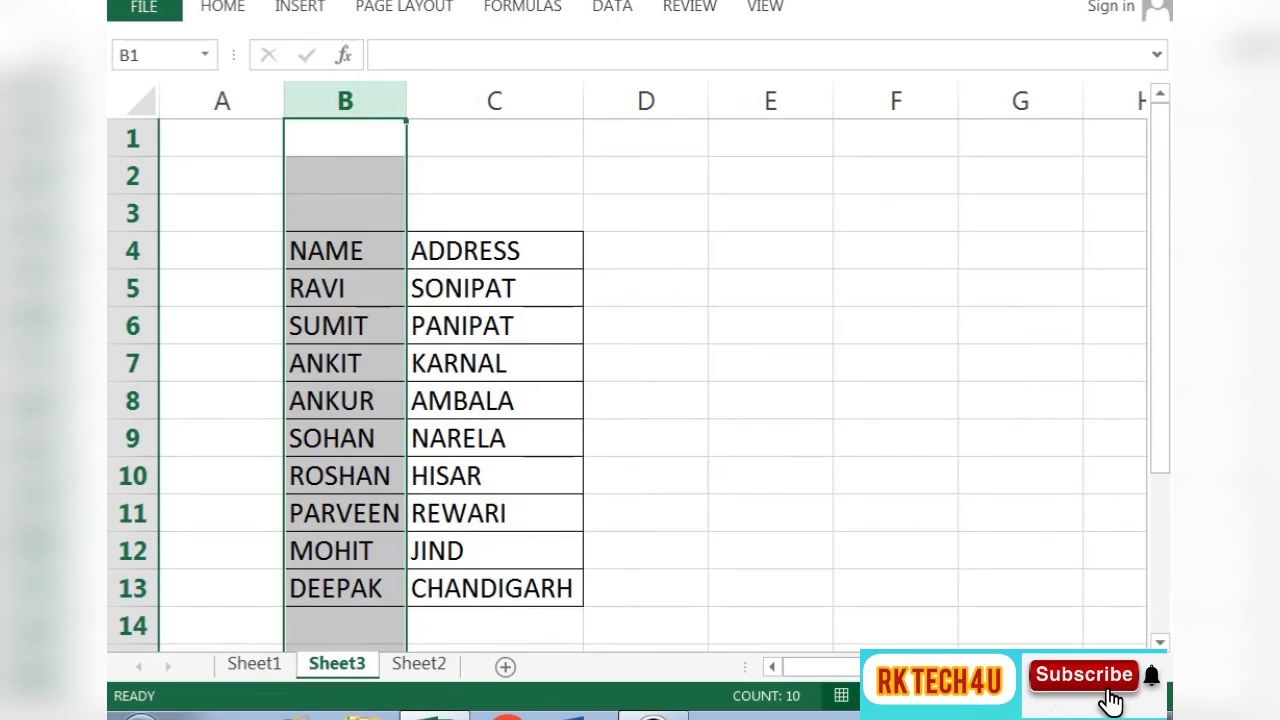
click(345, 438)
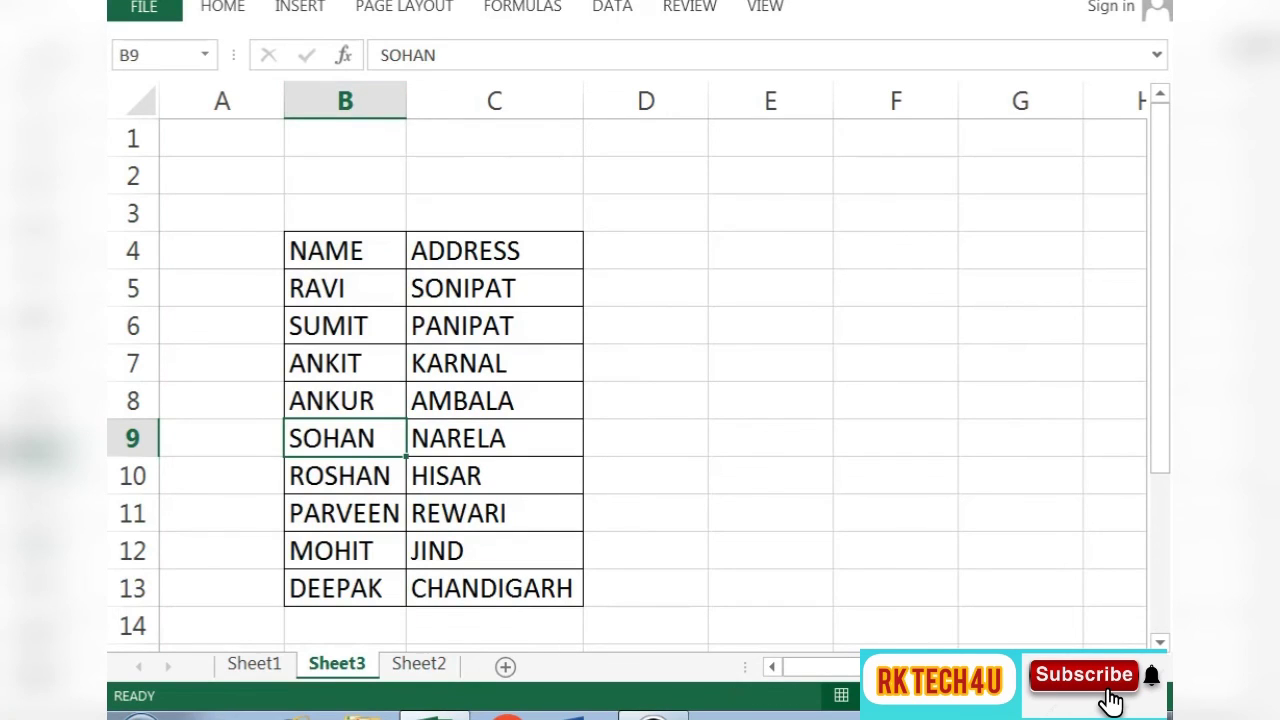
click(494, 438)
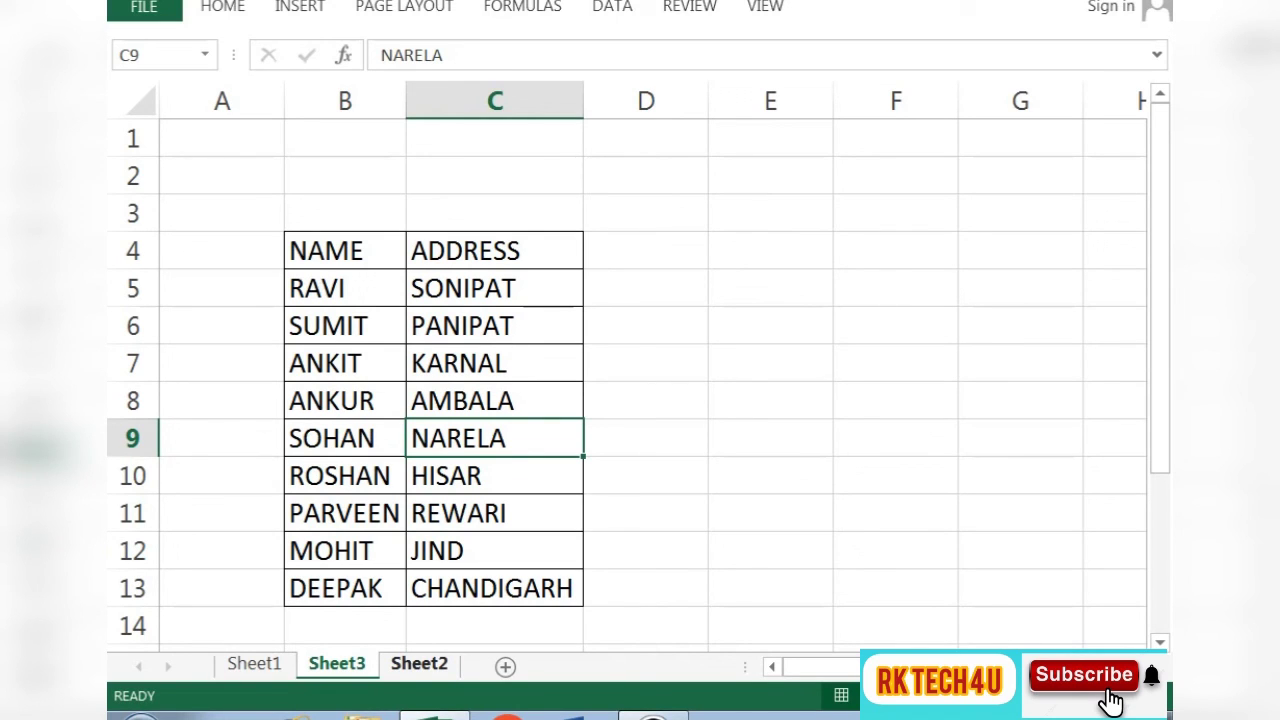
key(ctrl+Page_Down)
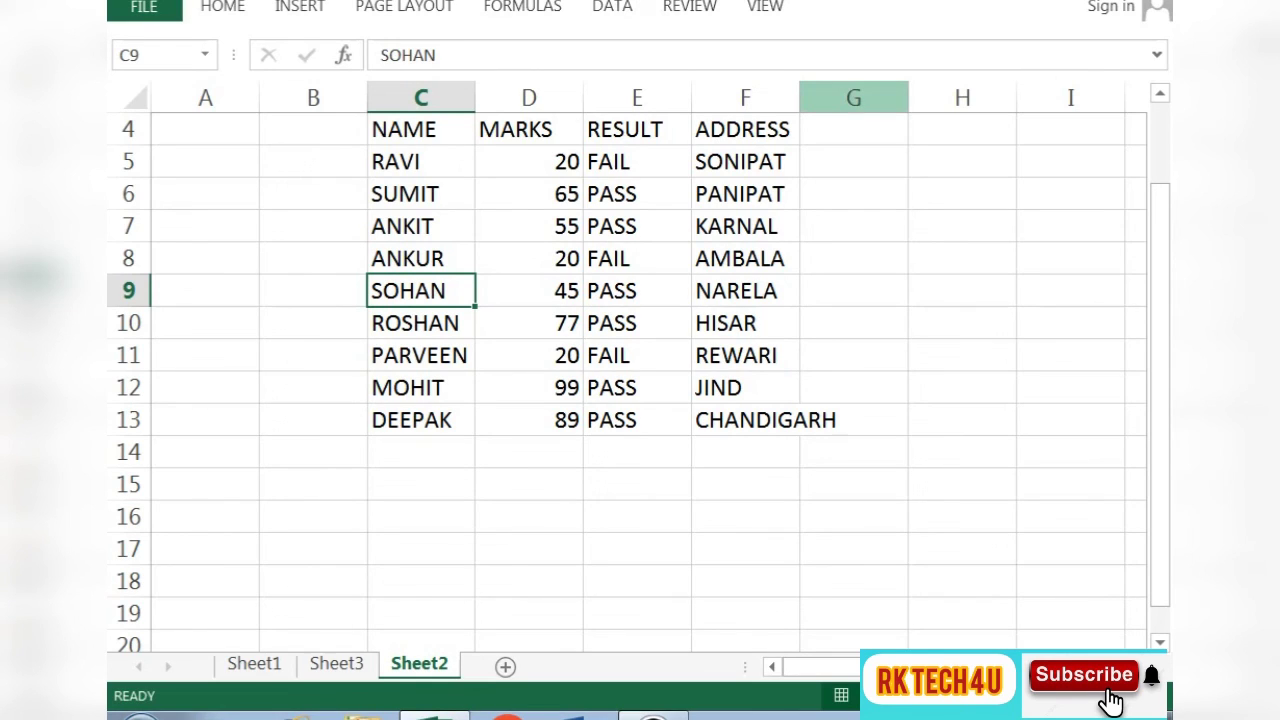
click(745, 161)
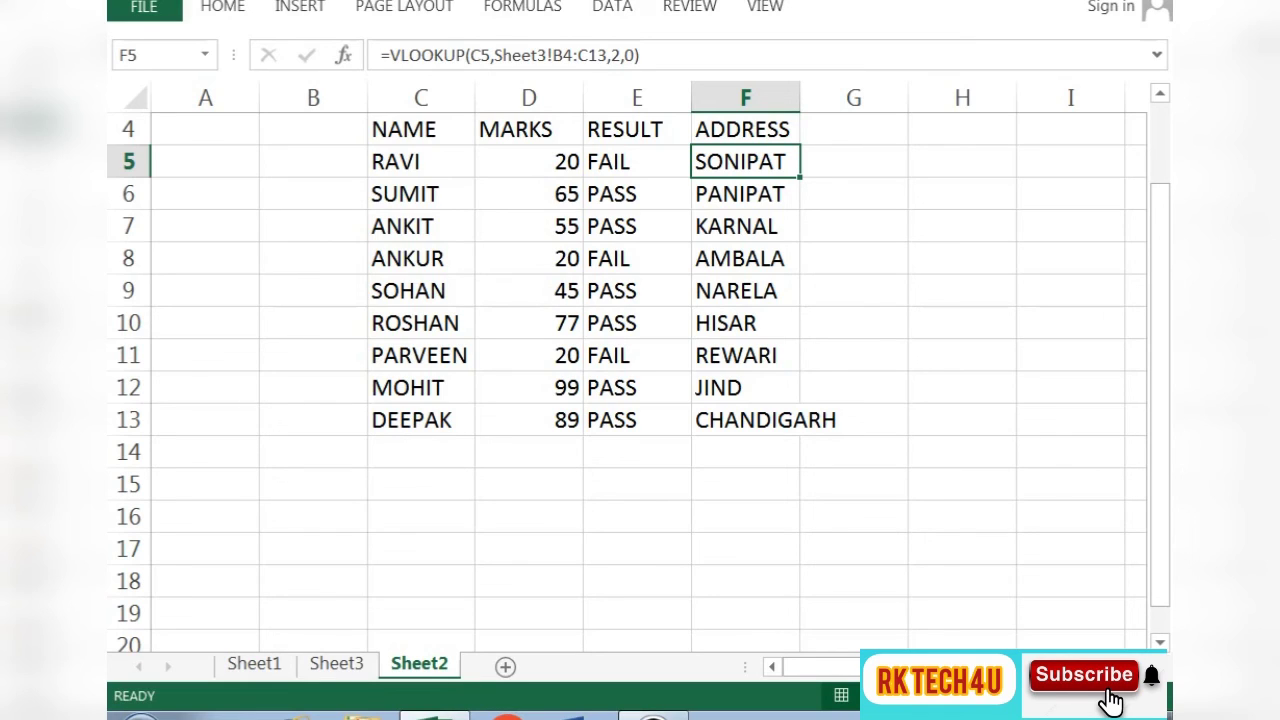
click(420, 161)
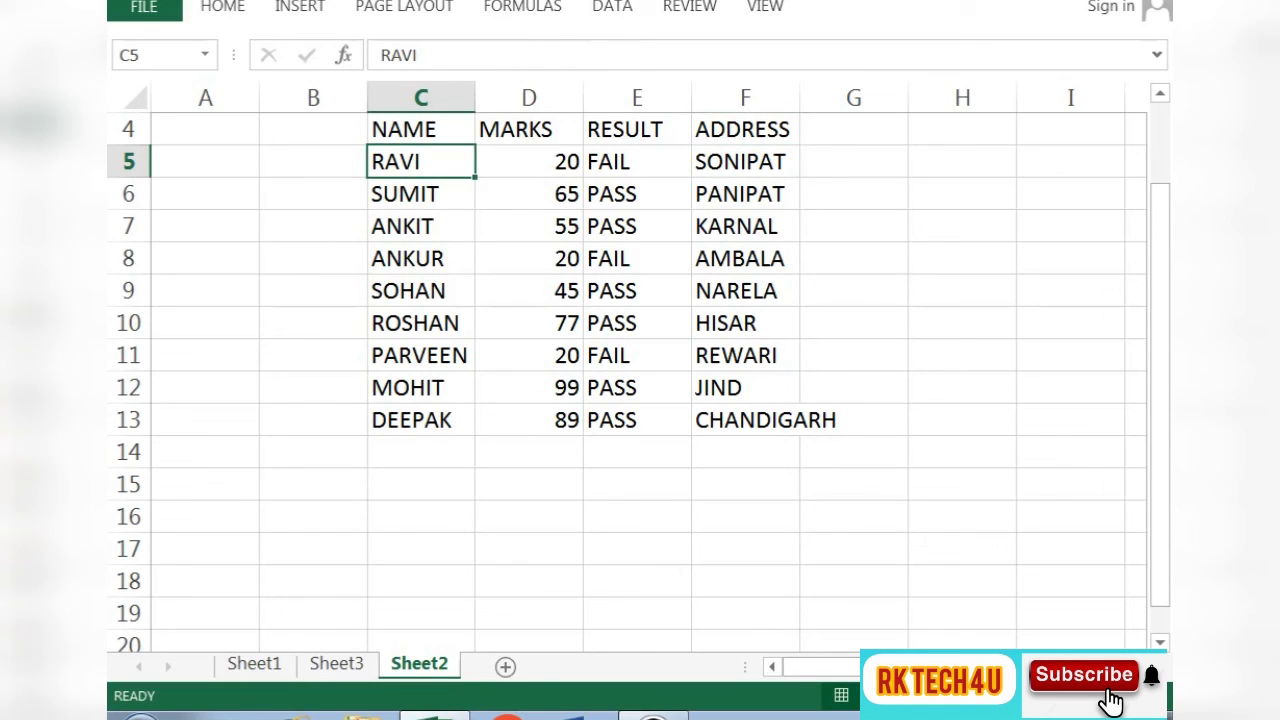